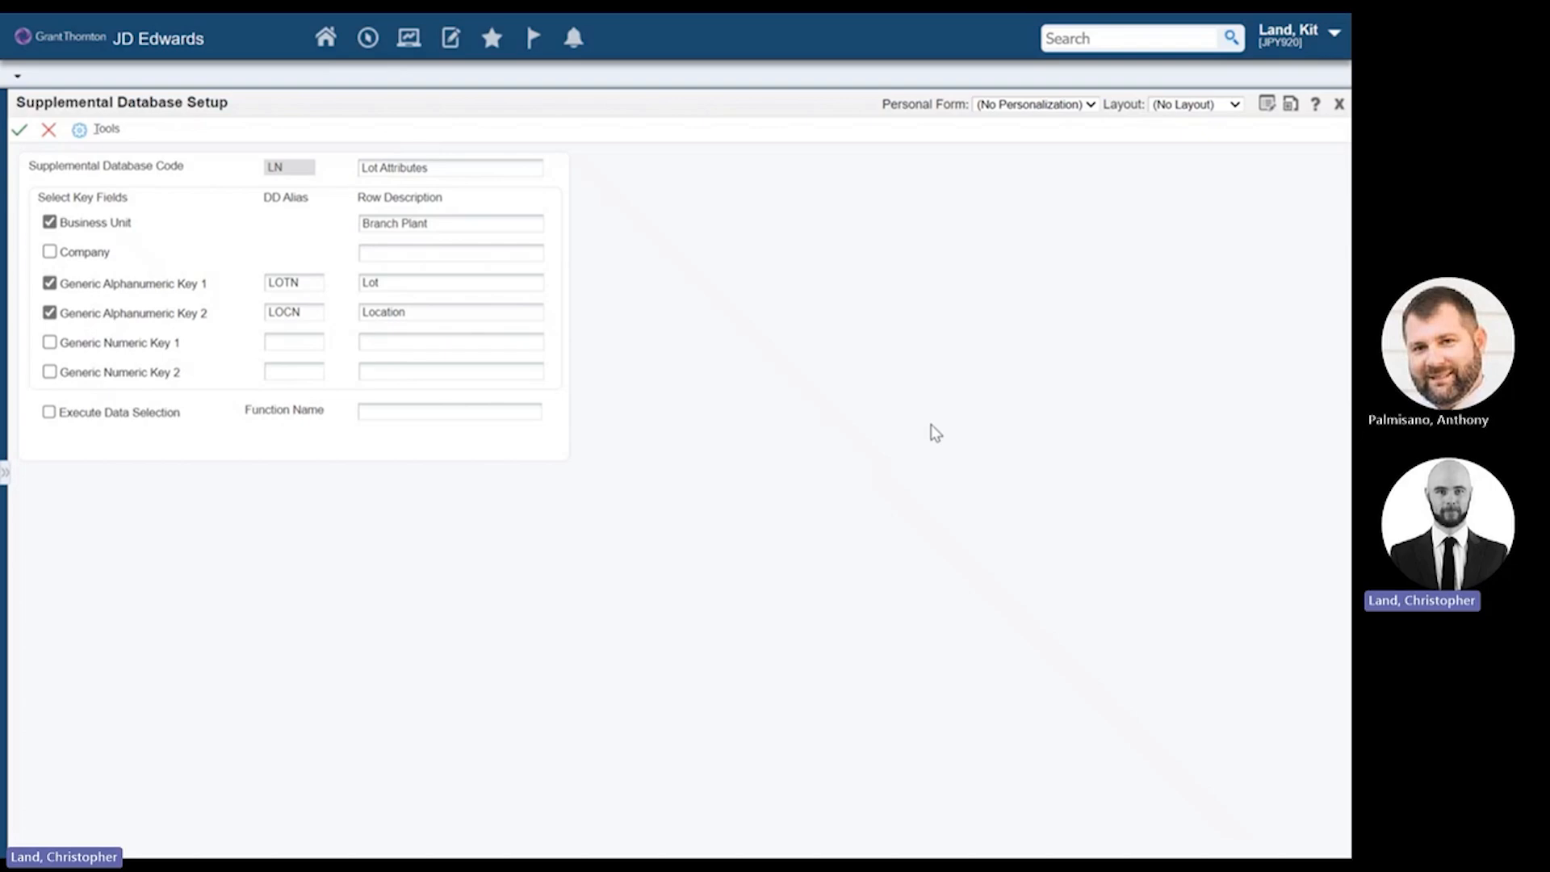
Step: Review the row descriptions and DD aliases of the Lot Attributes (LN) key fields for business unit, lot and location
left_click(443, 219)
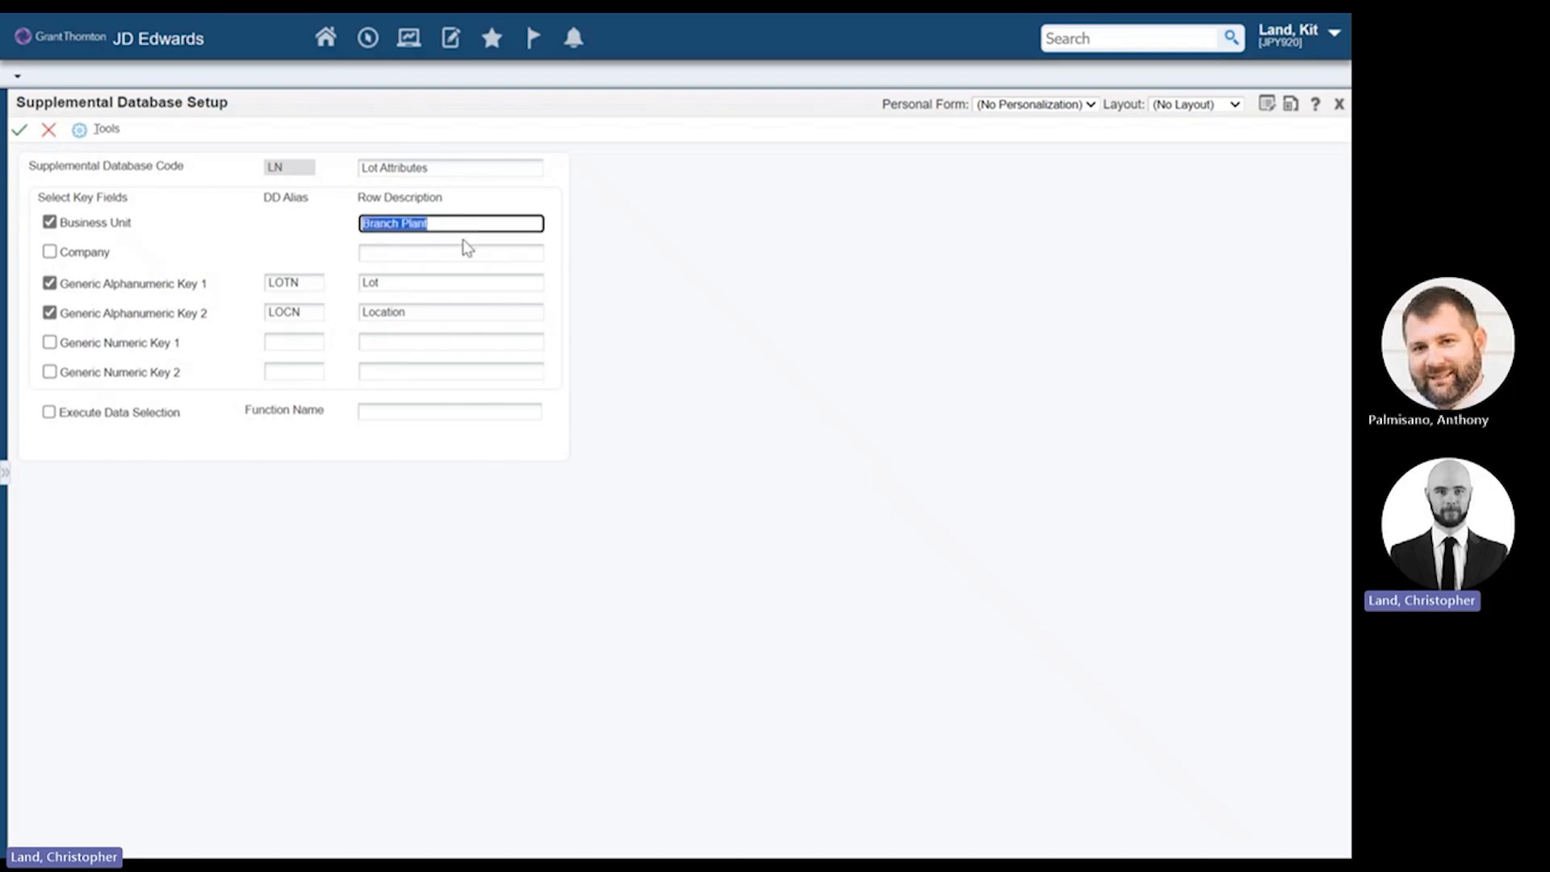
left_click(604, 242)
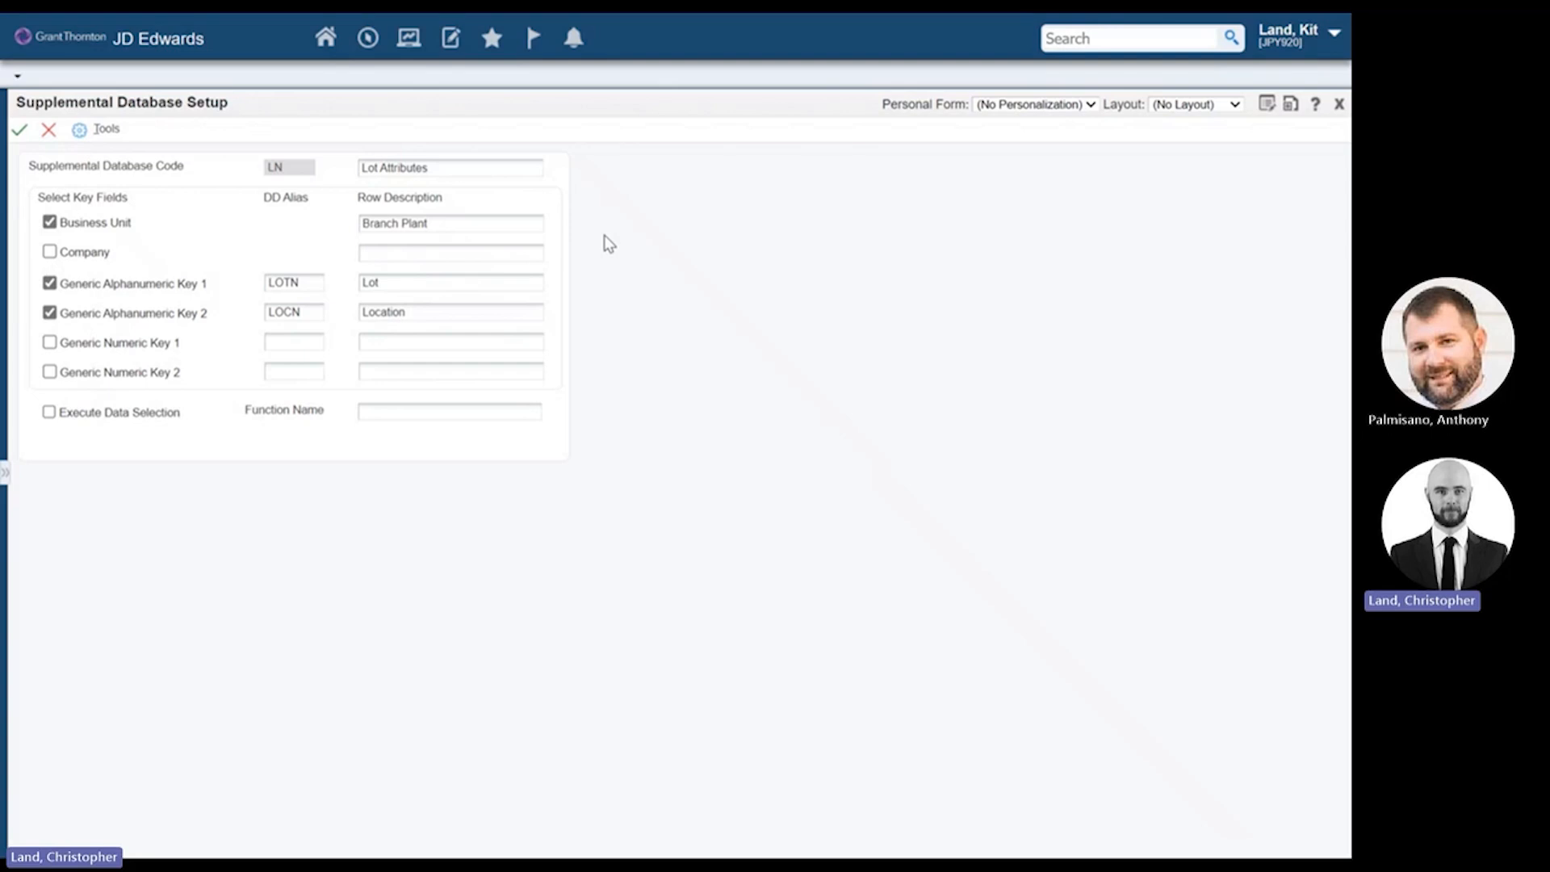
left_click(519, 225)
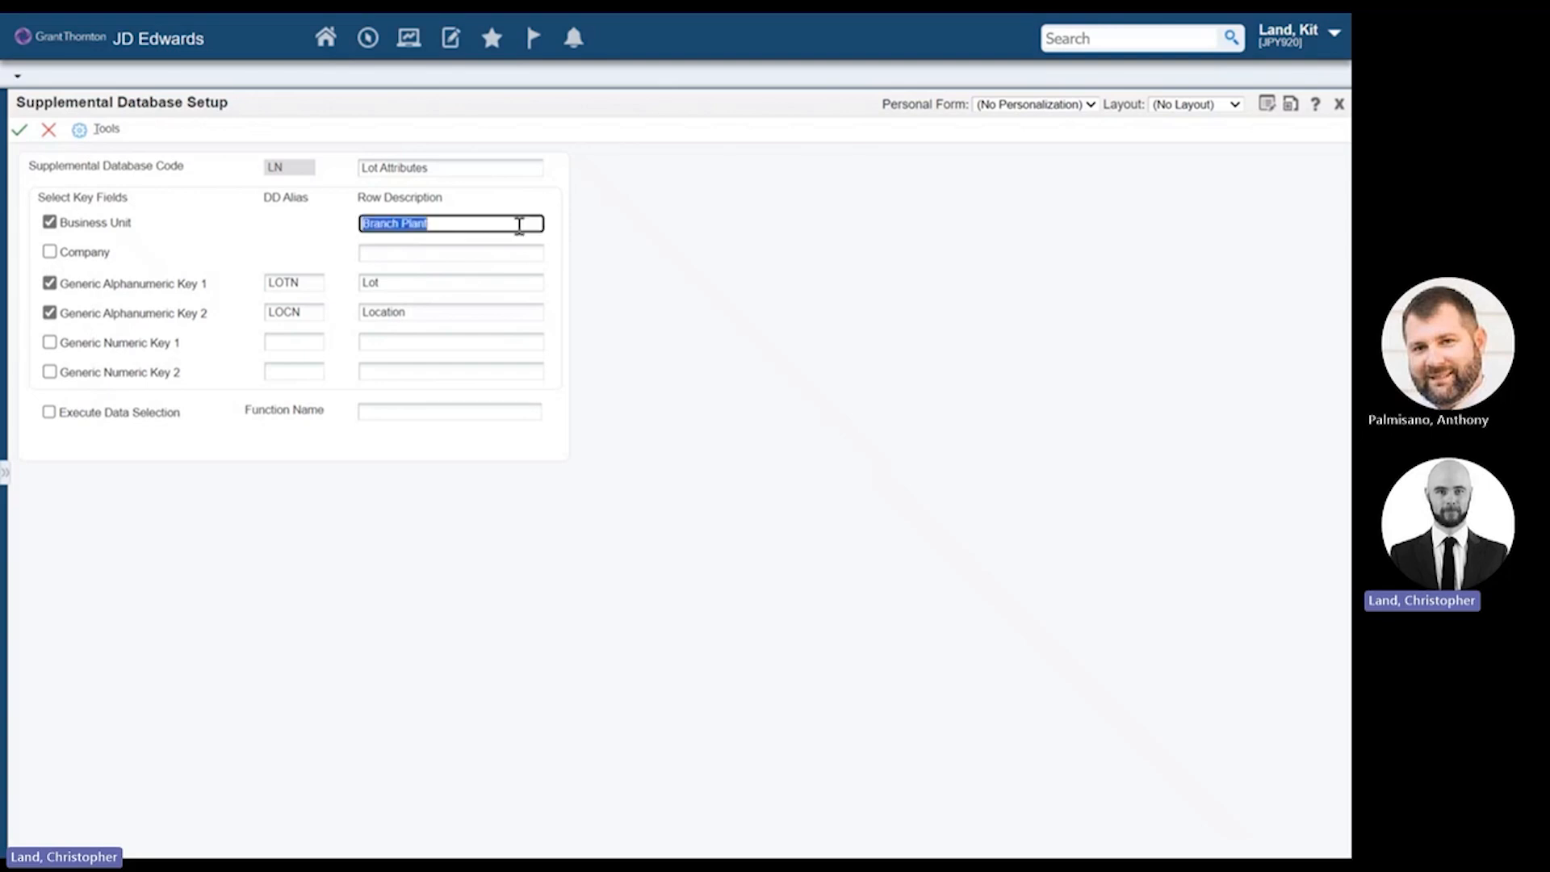
left_click(440, 283)
left_click(454, 314)
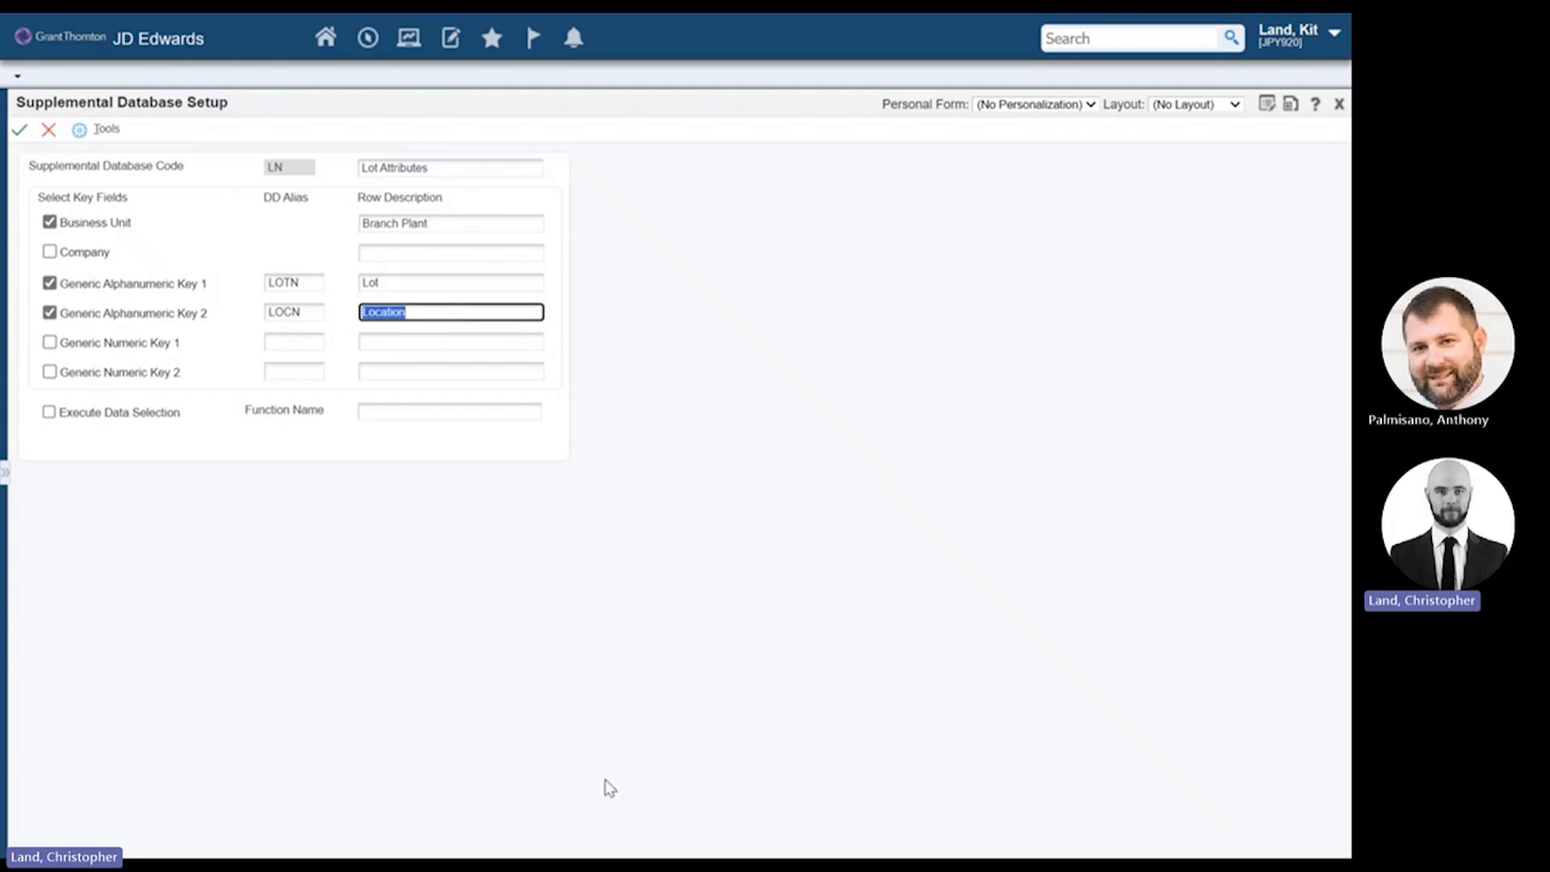
left_click(563, 549)
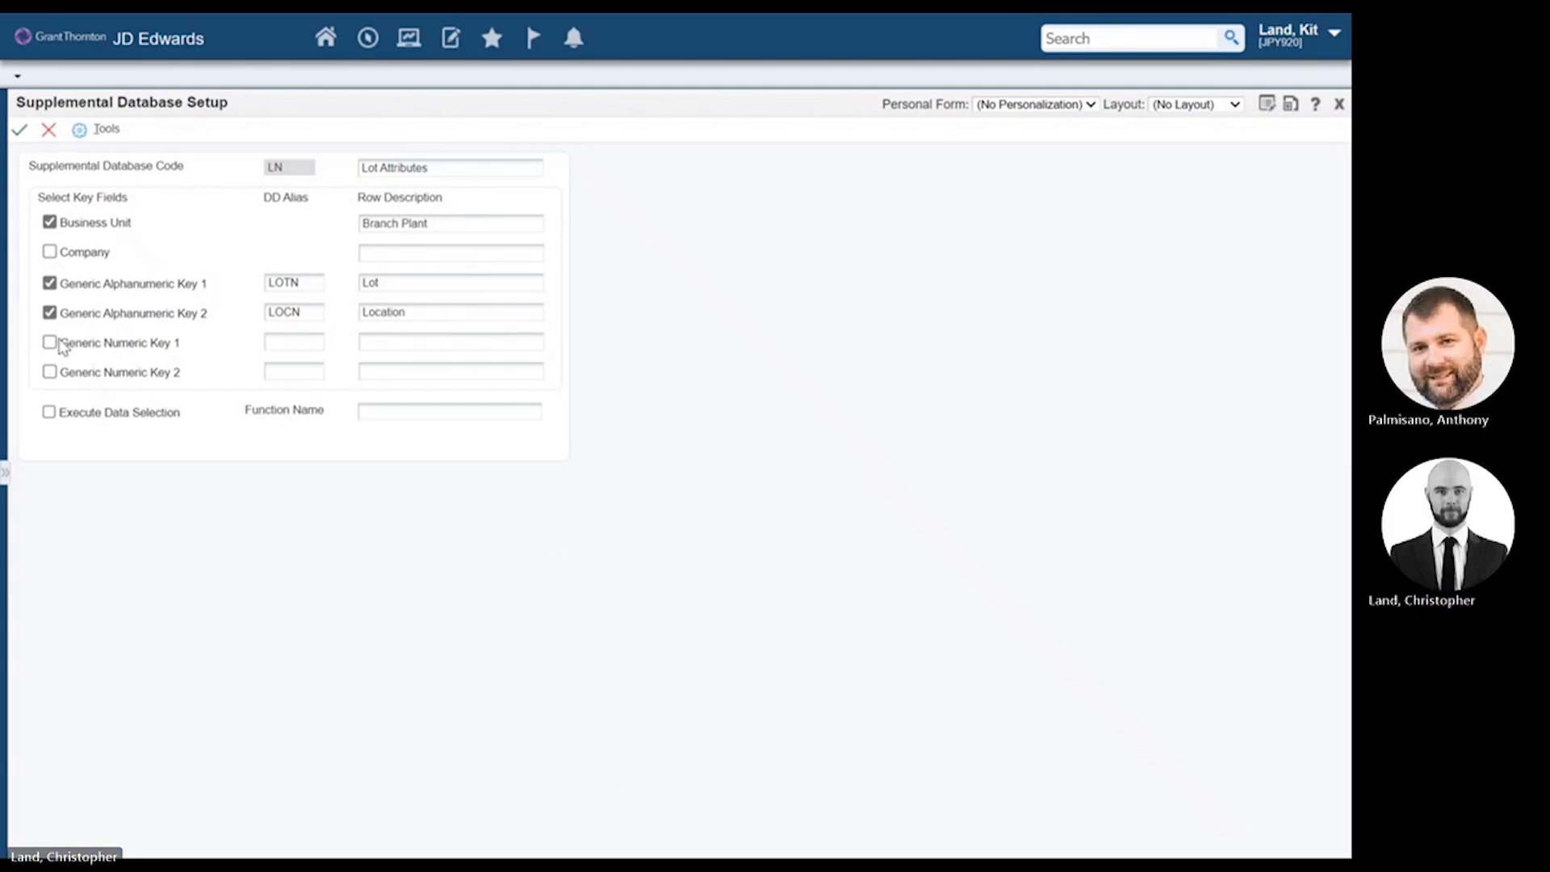
left_click(302, 279)
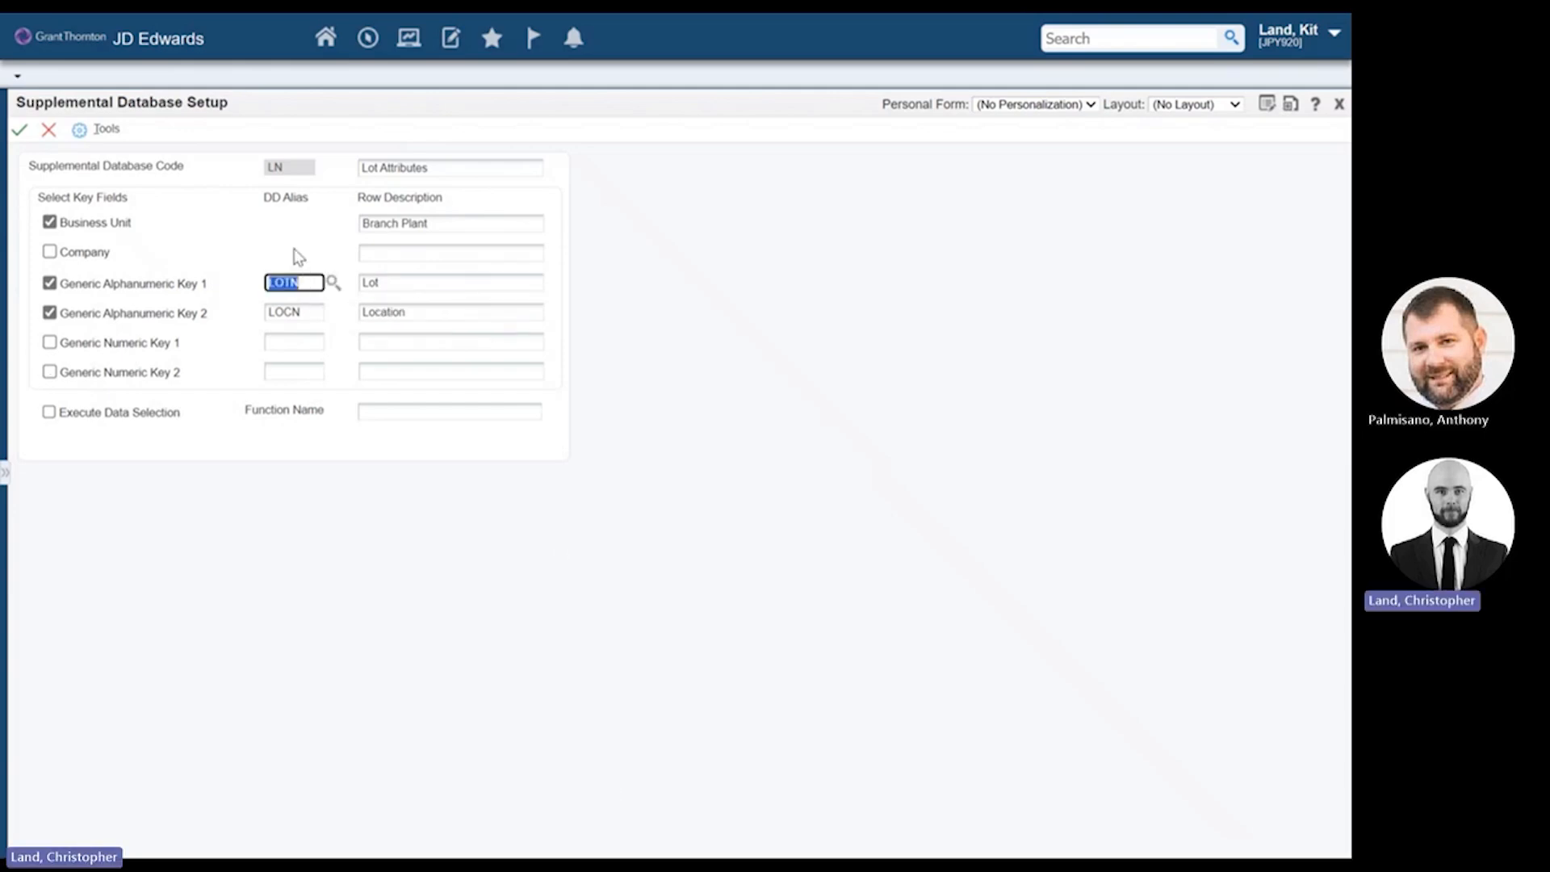
Step: Change the row description of the Business Unit key field to "Business Unit"
left_click(385, 220)
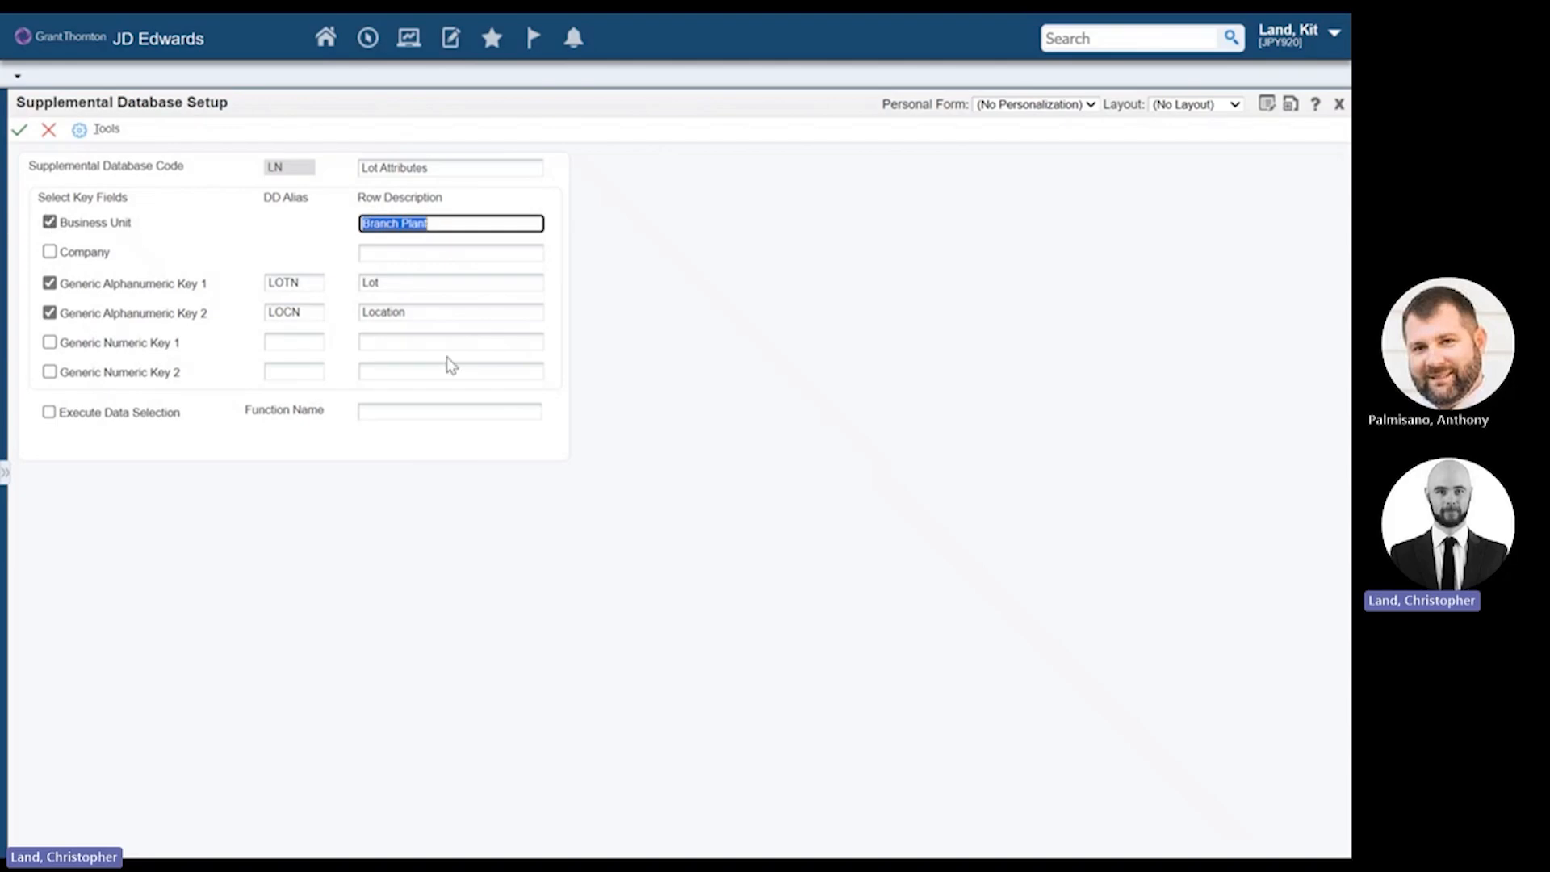
left_click(434, 224)
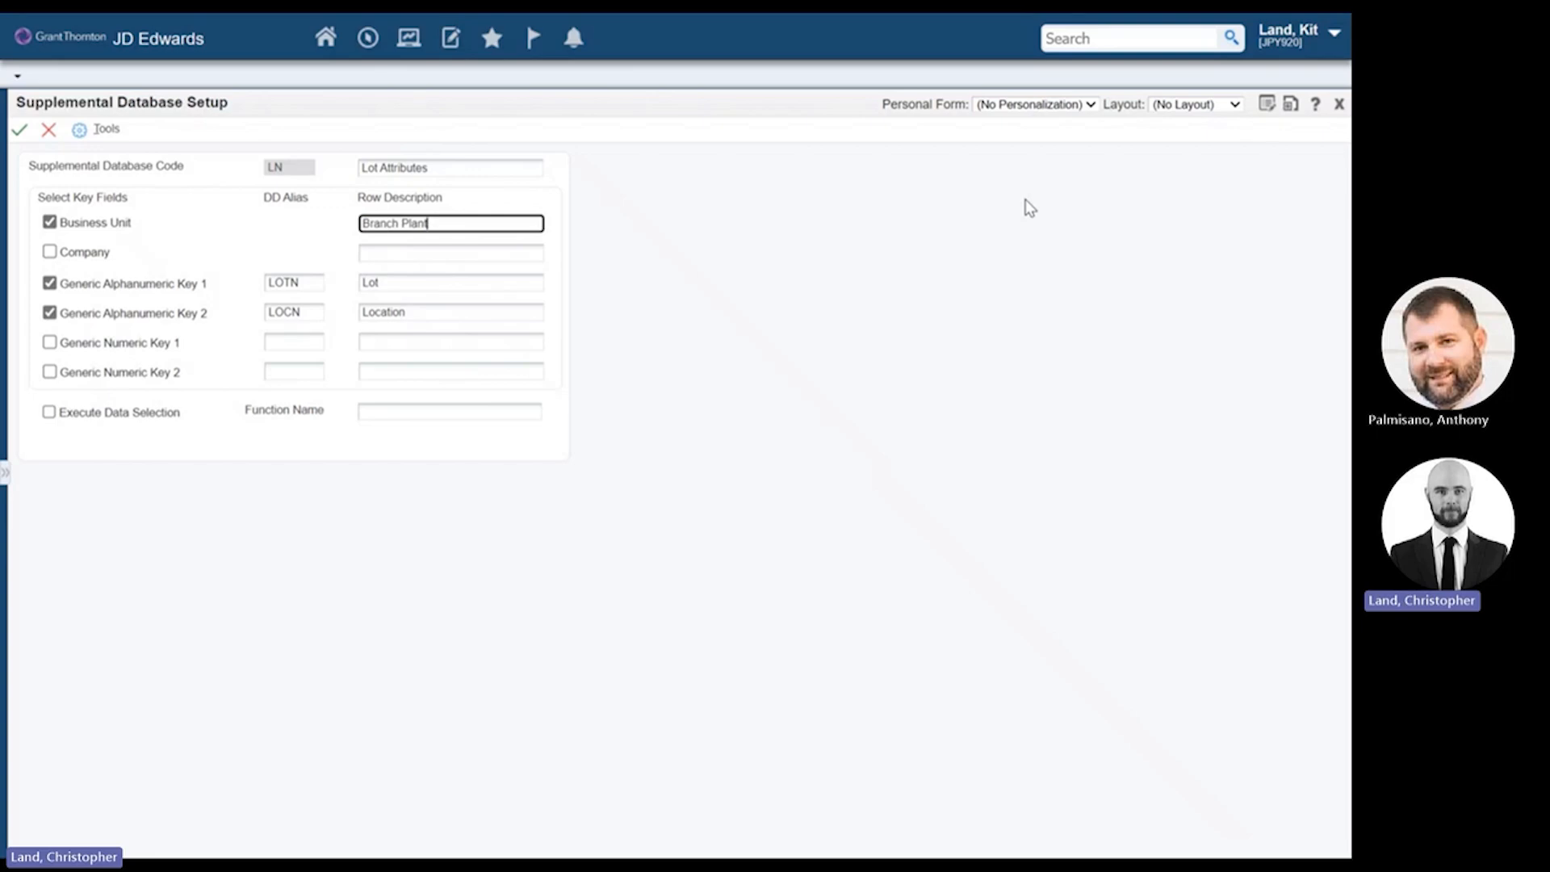
key("ctrl+a")
type("Busin")
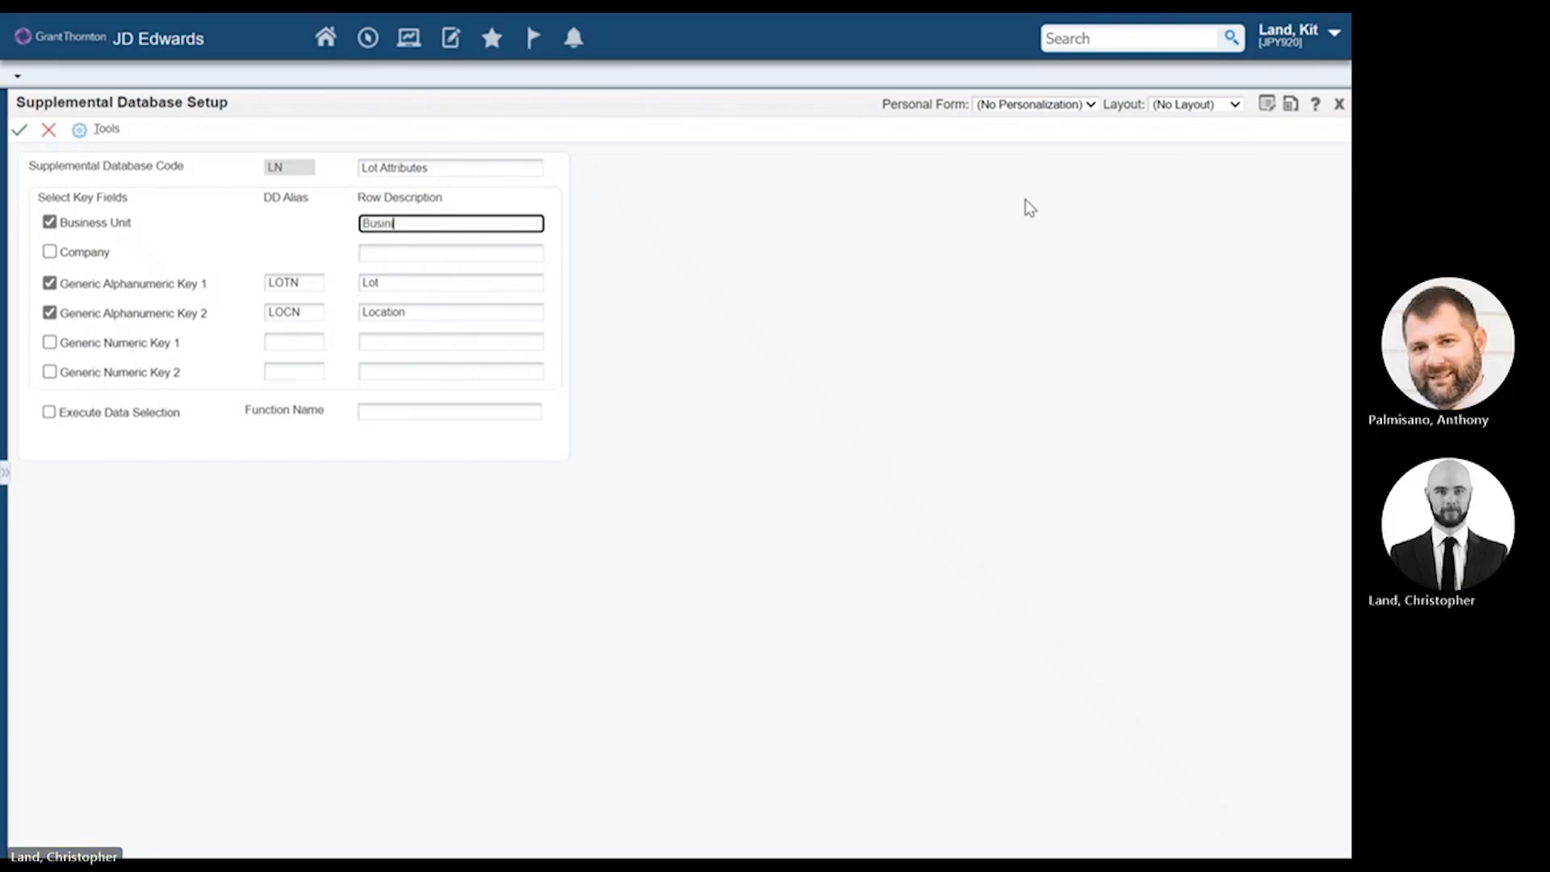
type("ess Unit")
left_click(767, 338)
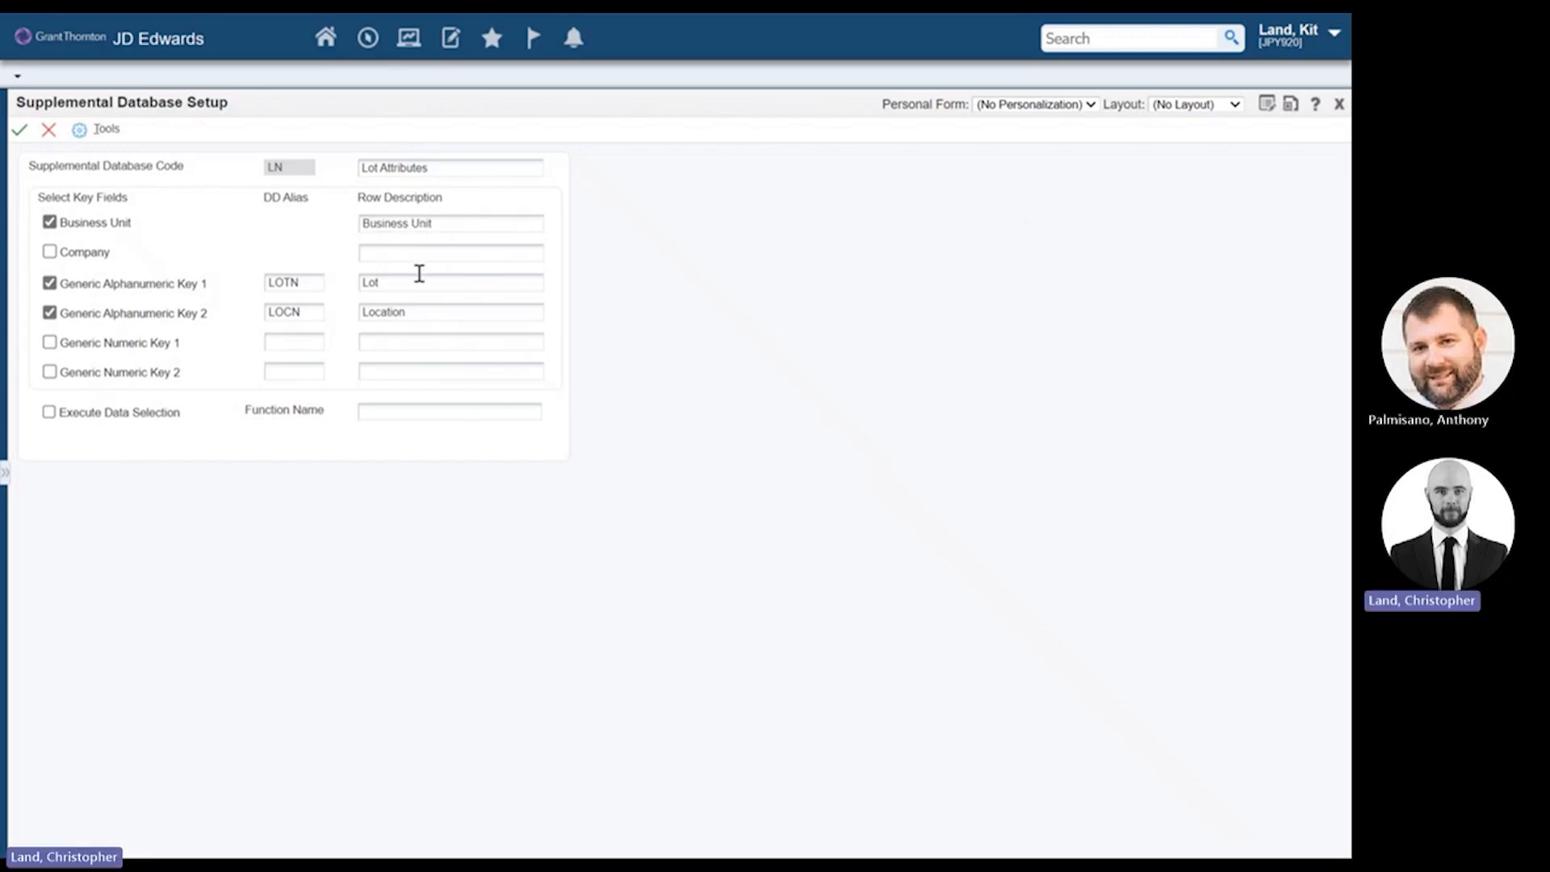
Step: Look up the valid aliases for Generic Alphanumeric Key 2 and close the list without choosing another code
left_click(298, 319)
left_click(335, 313)
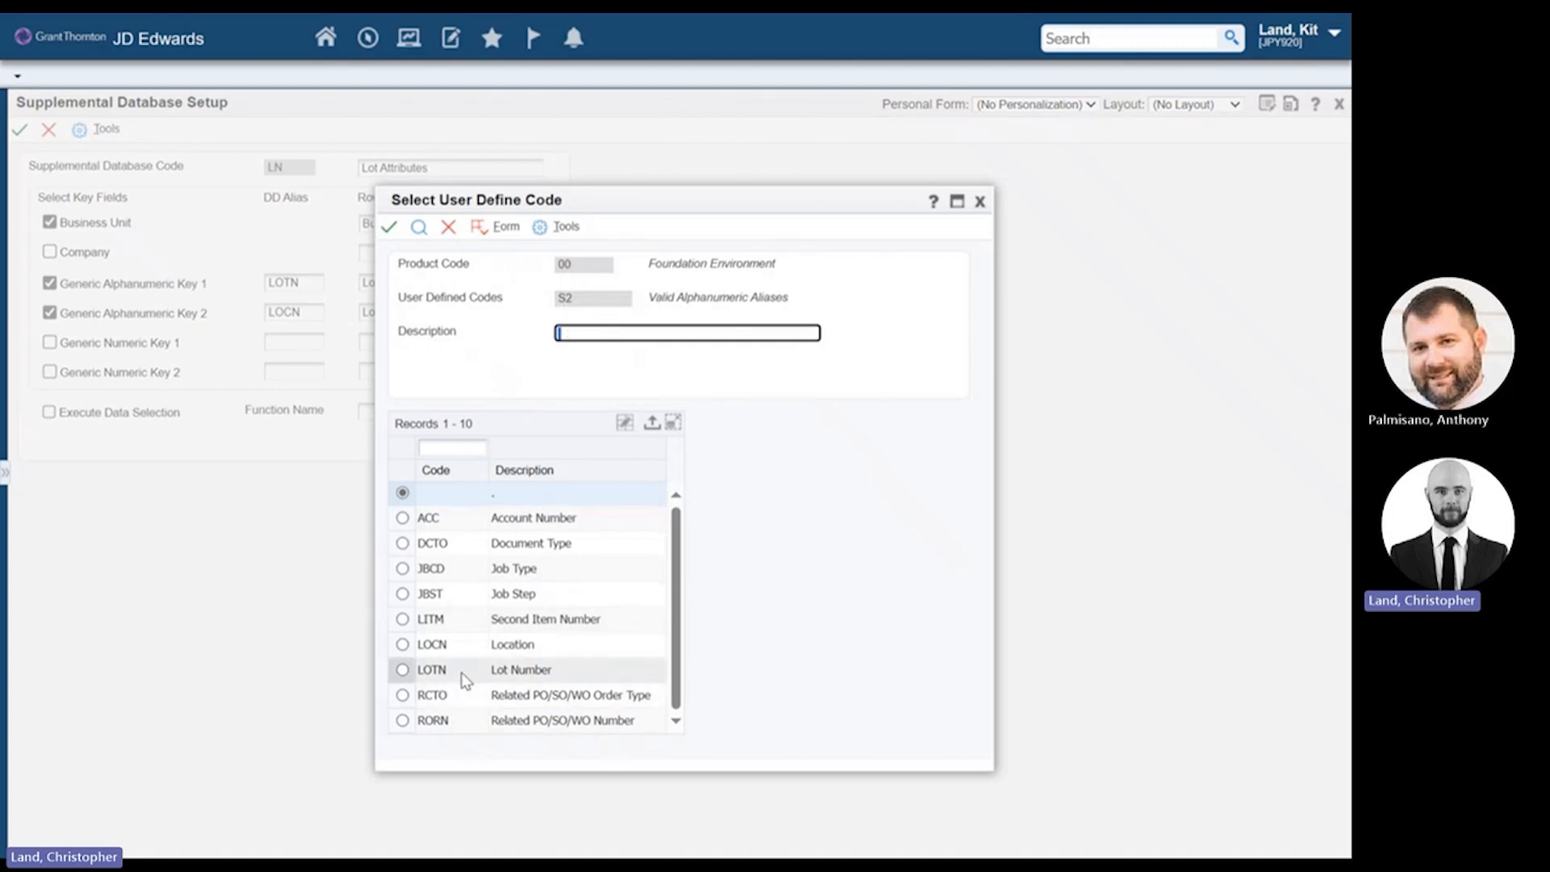
left_click(489, 234)
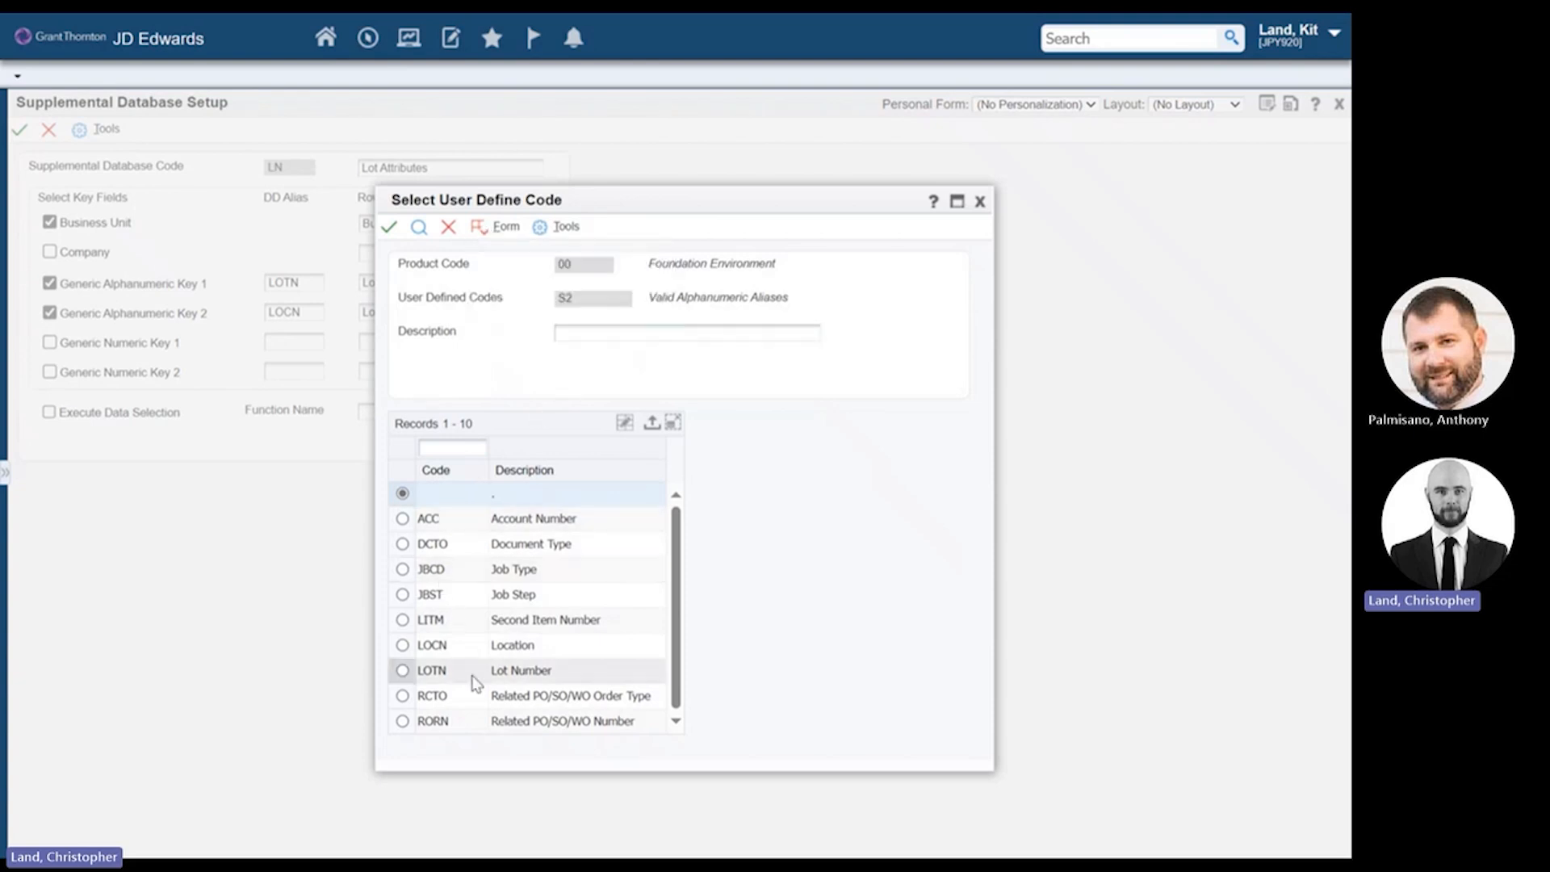
left_click(450, 228)
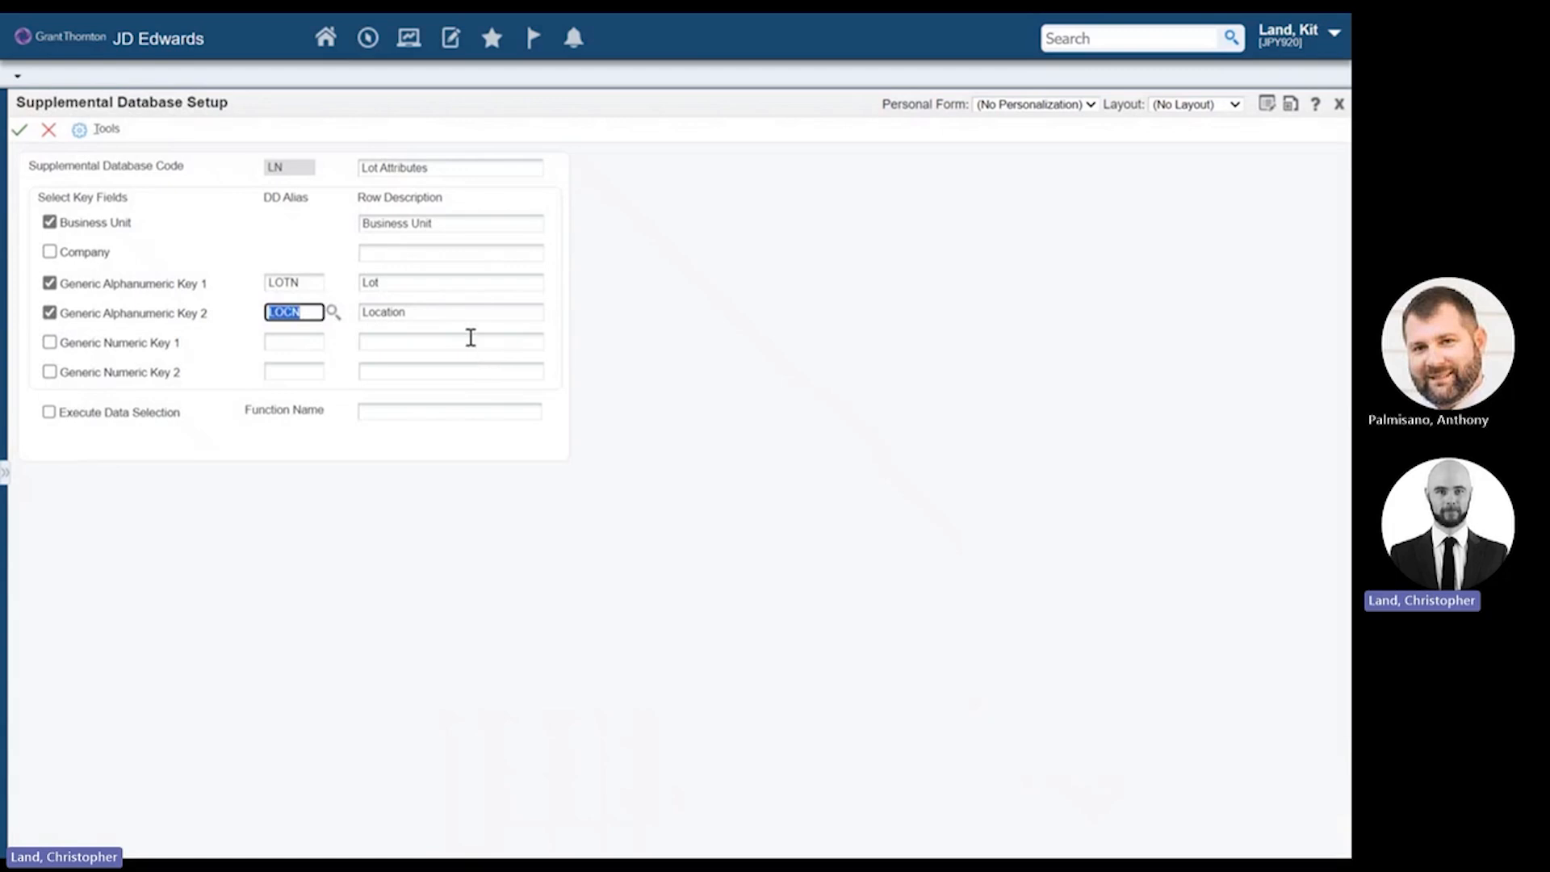
Step: Check the three key row descriptions again and leave the Lot Attributes setup without saving
left_click(664, 320)
left_click(486, 222)
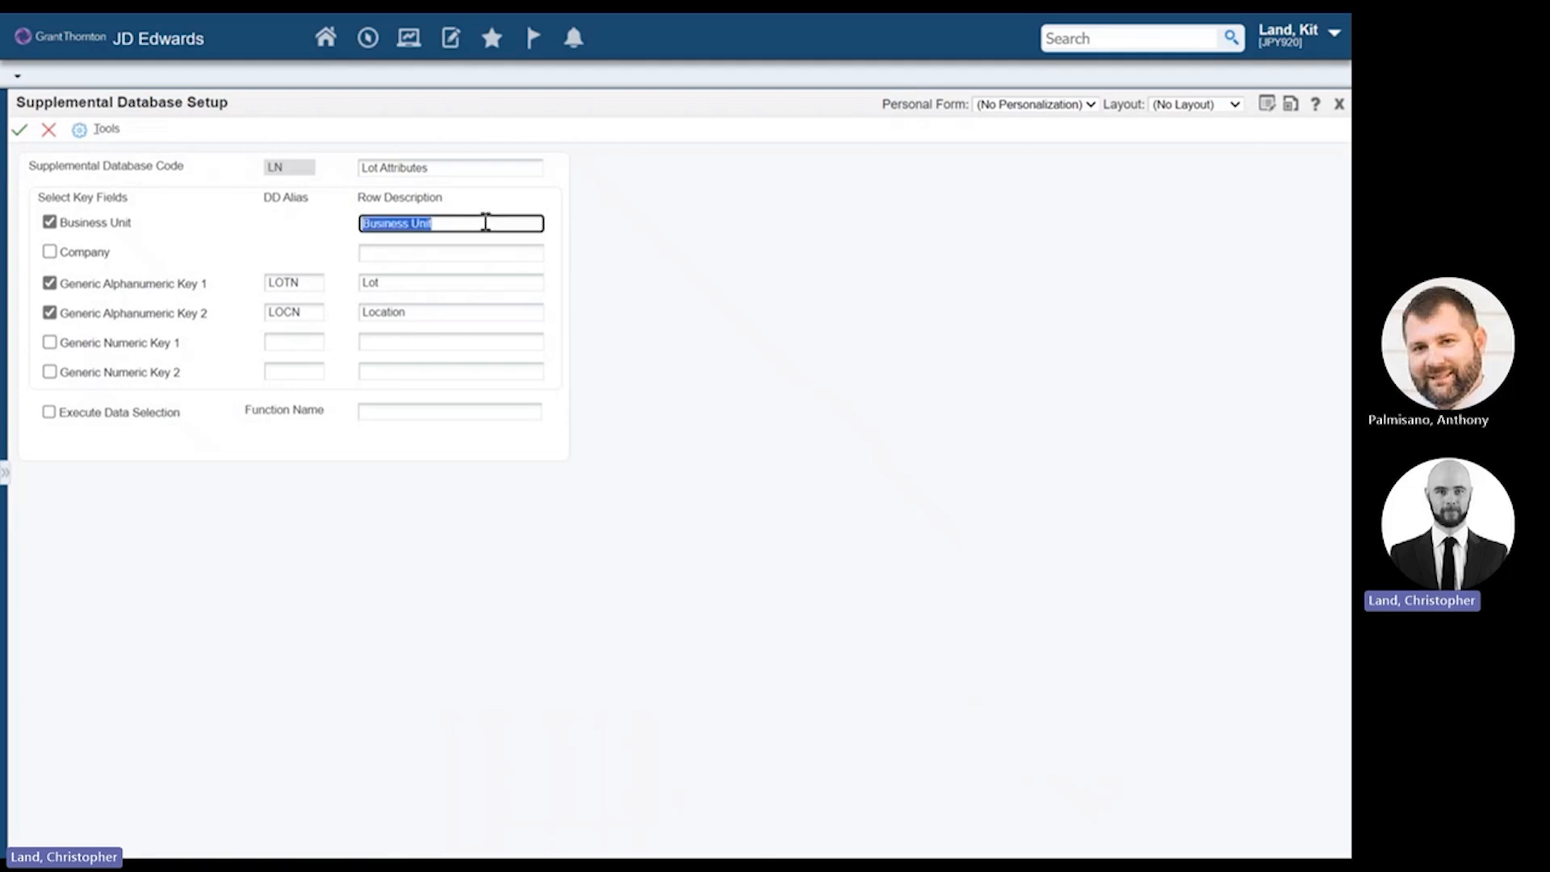
left_click(465, 281)
left_click(464, 311)
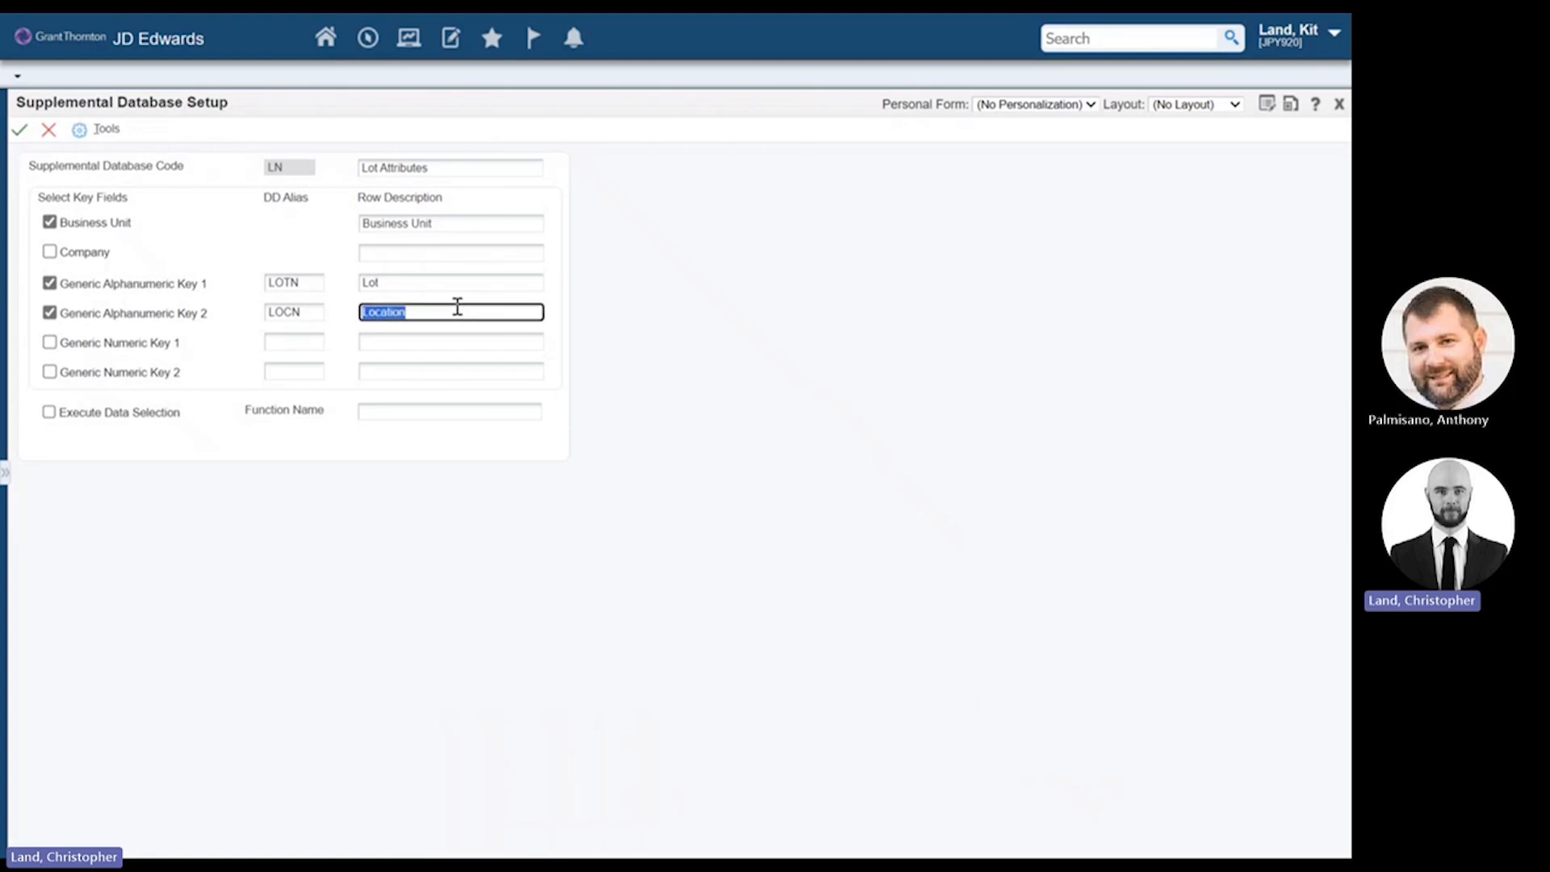
left_click(50, 130)
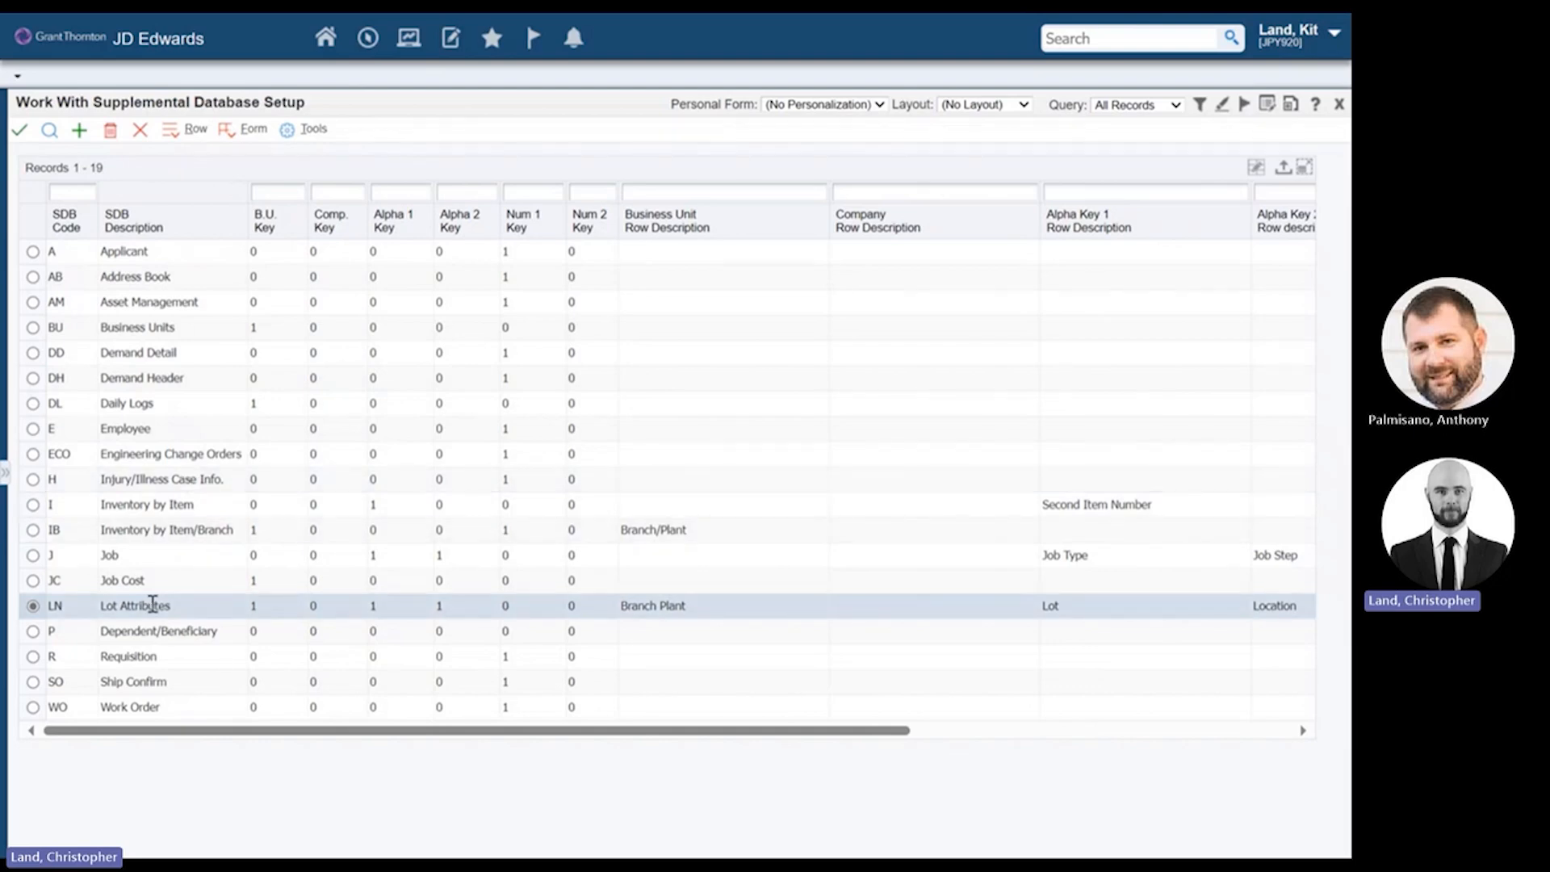
Step: View the data types defined for the Lot Attributes (LN) database code and return to the setup list
left_click(33, 606)
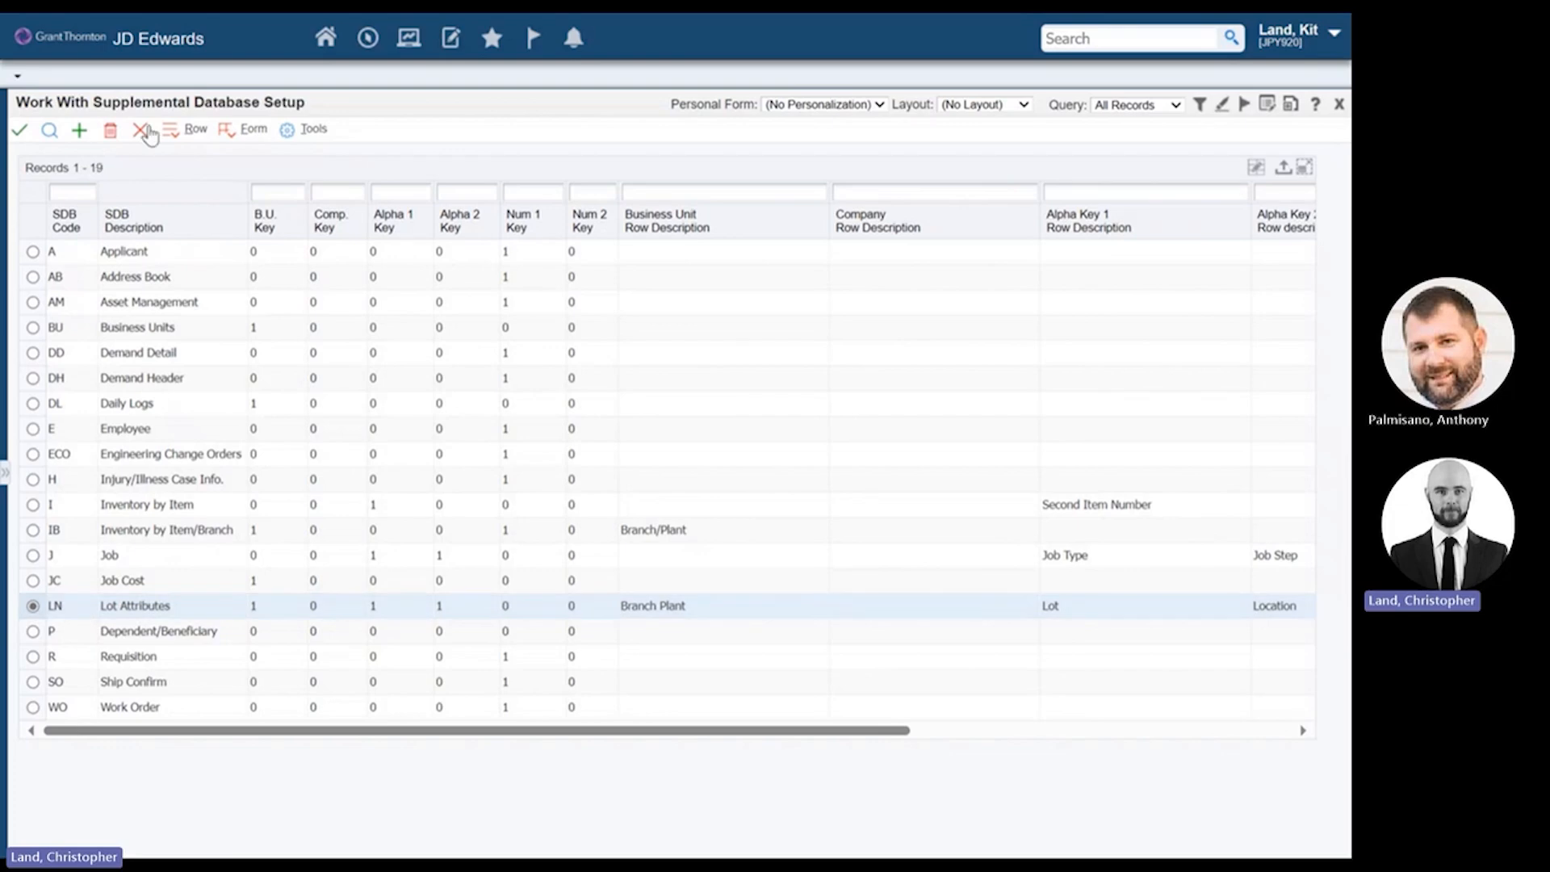
left_click(203, 134)
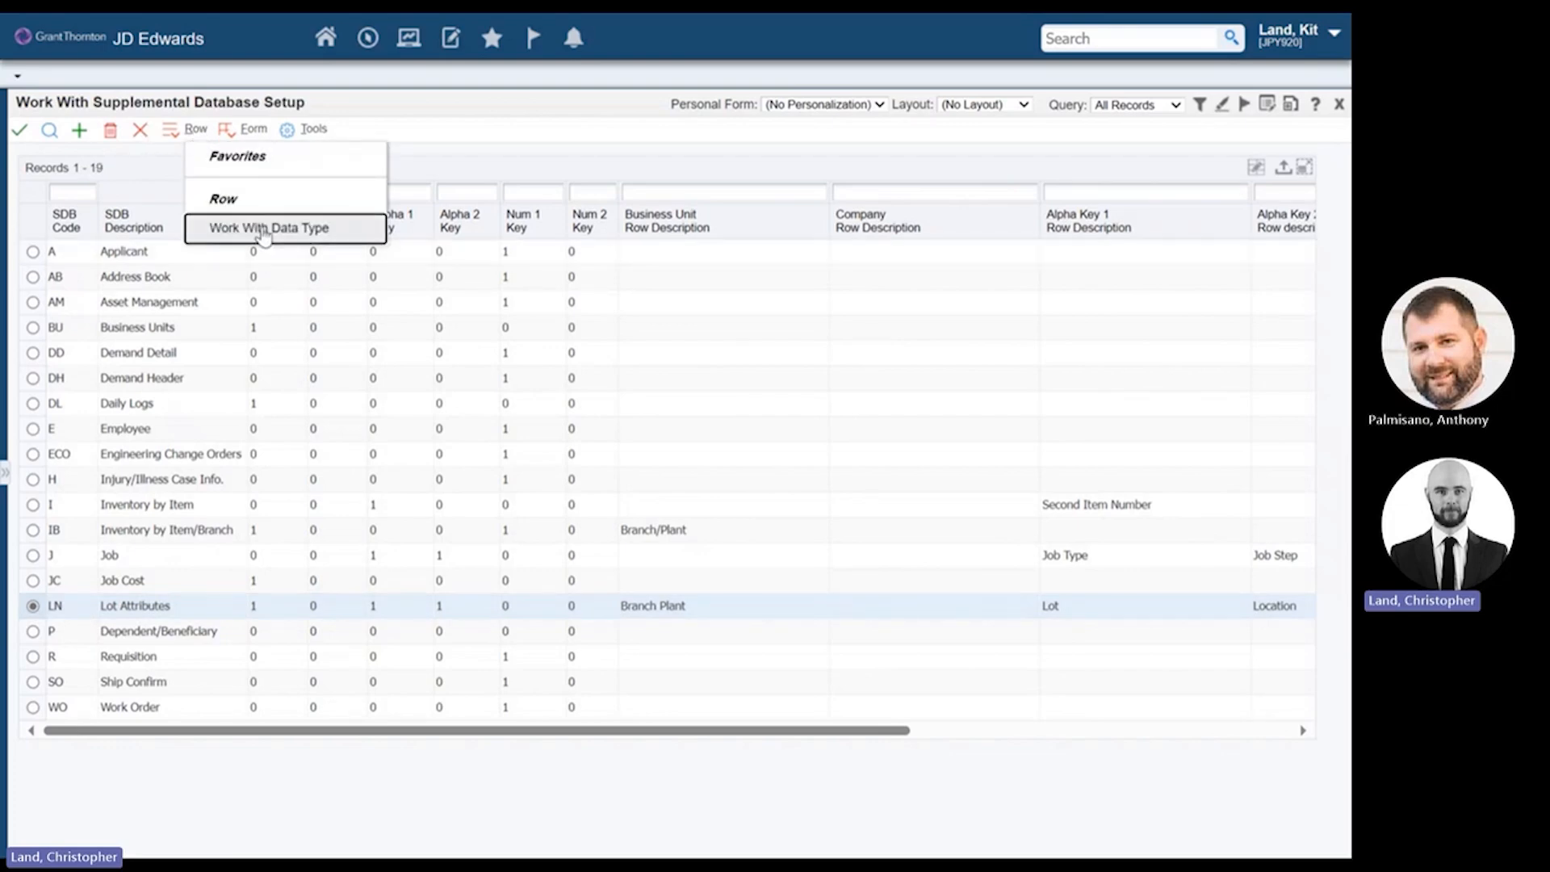
left_click(264, 229)
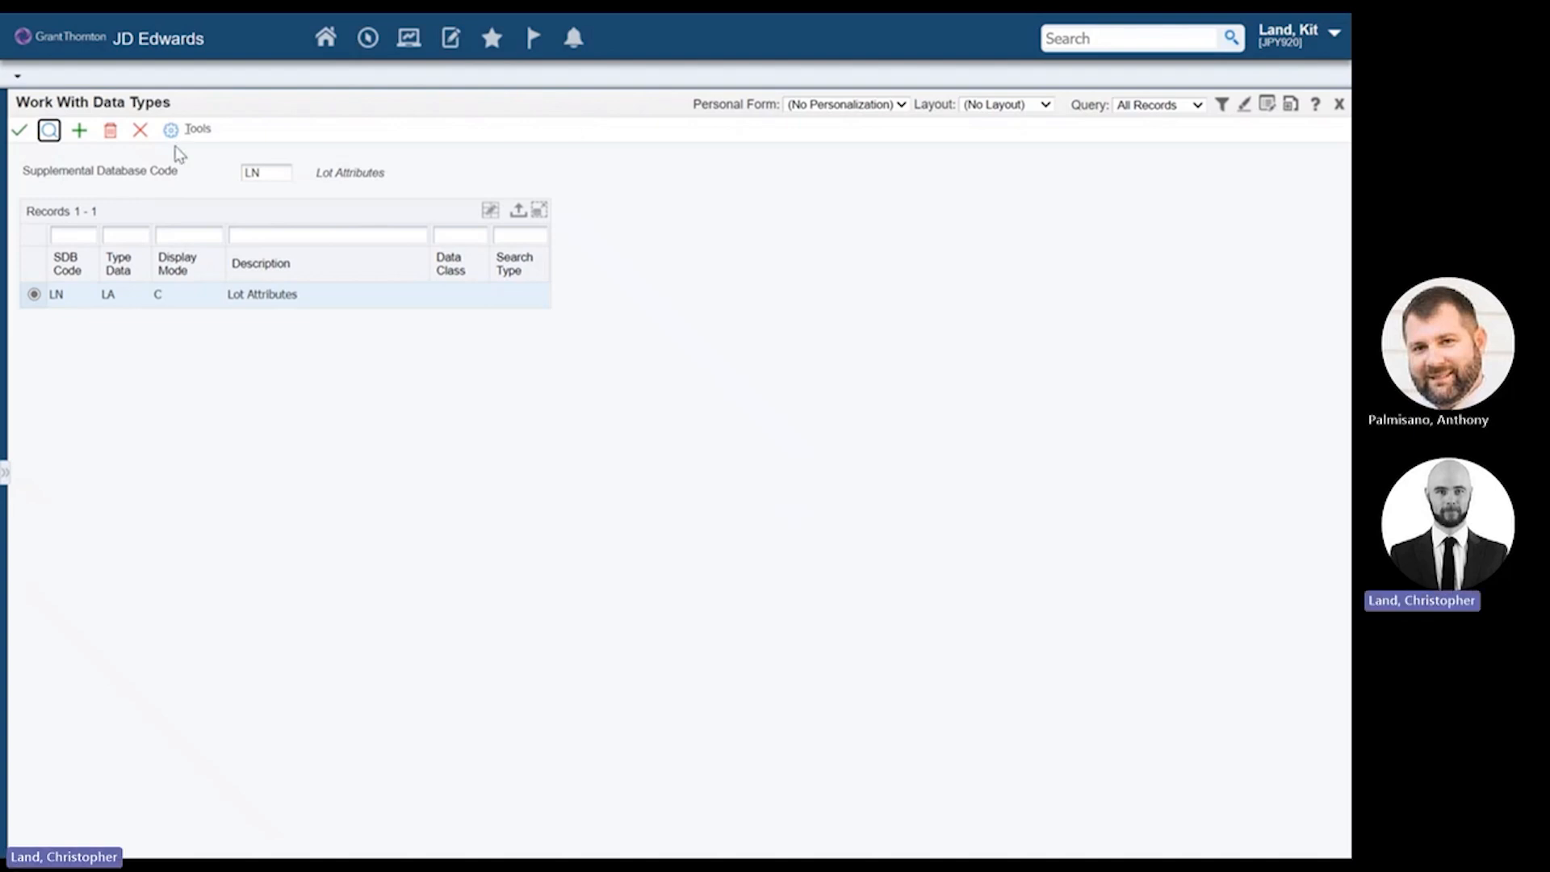
left_click(140, 134)
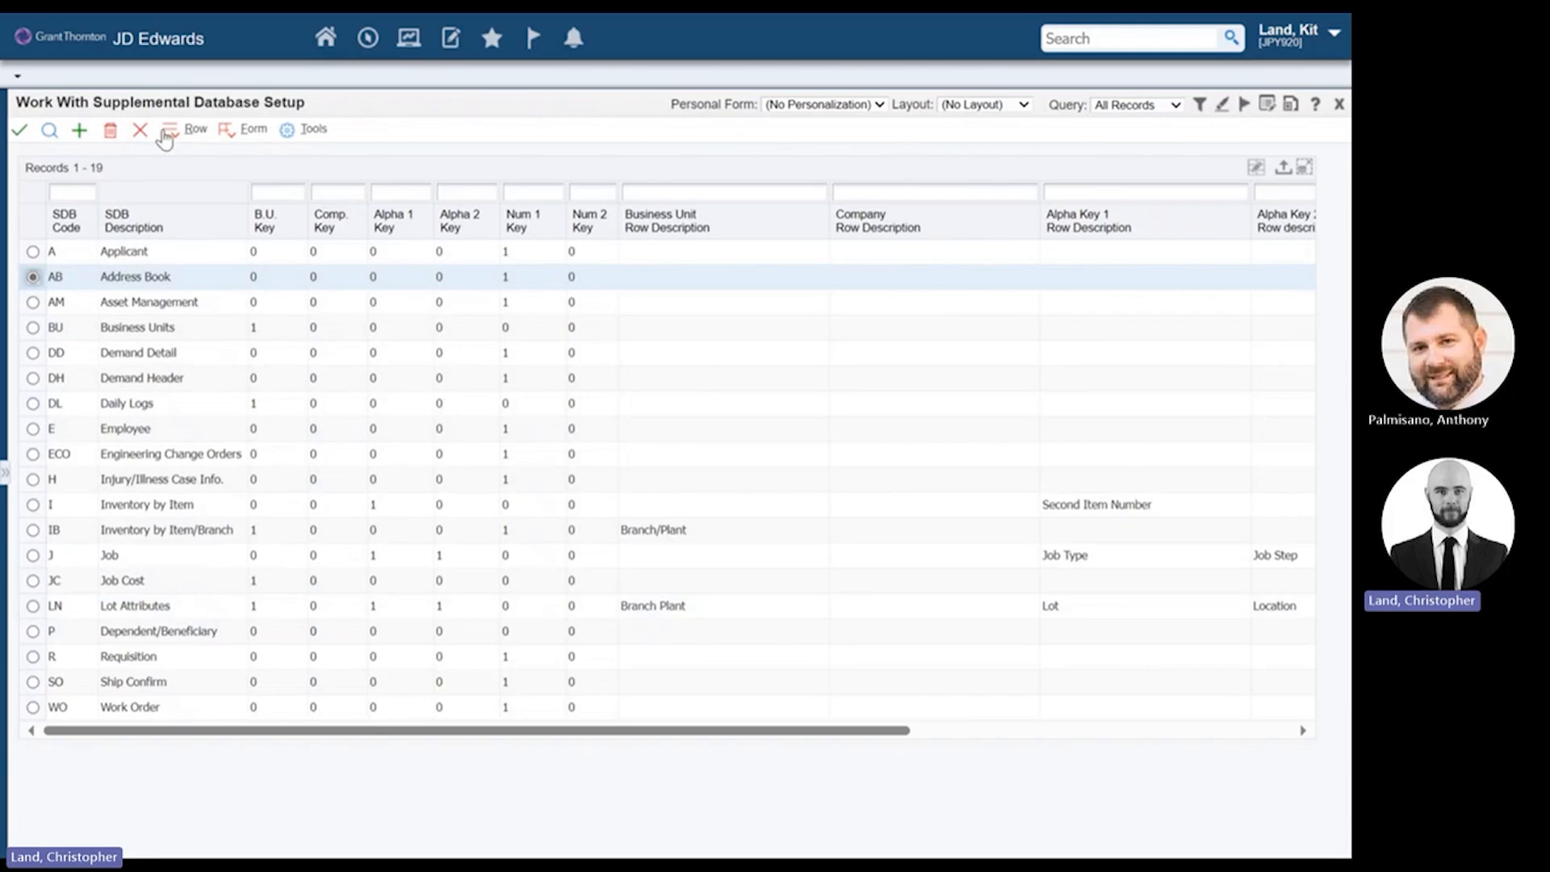
Step: View the data types defined for the Address Book (AB) database code and return to the setup list
left_click(194, 133)
left_click(243, 227)
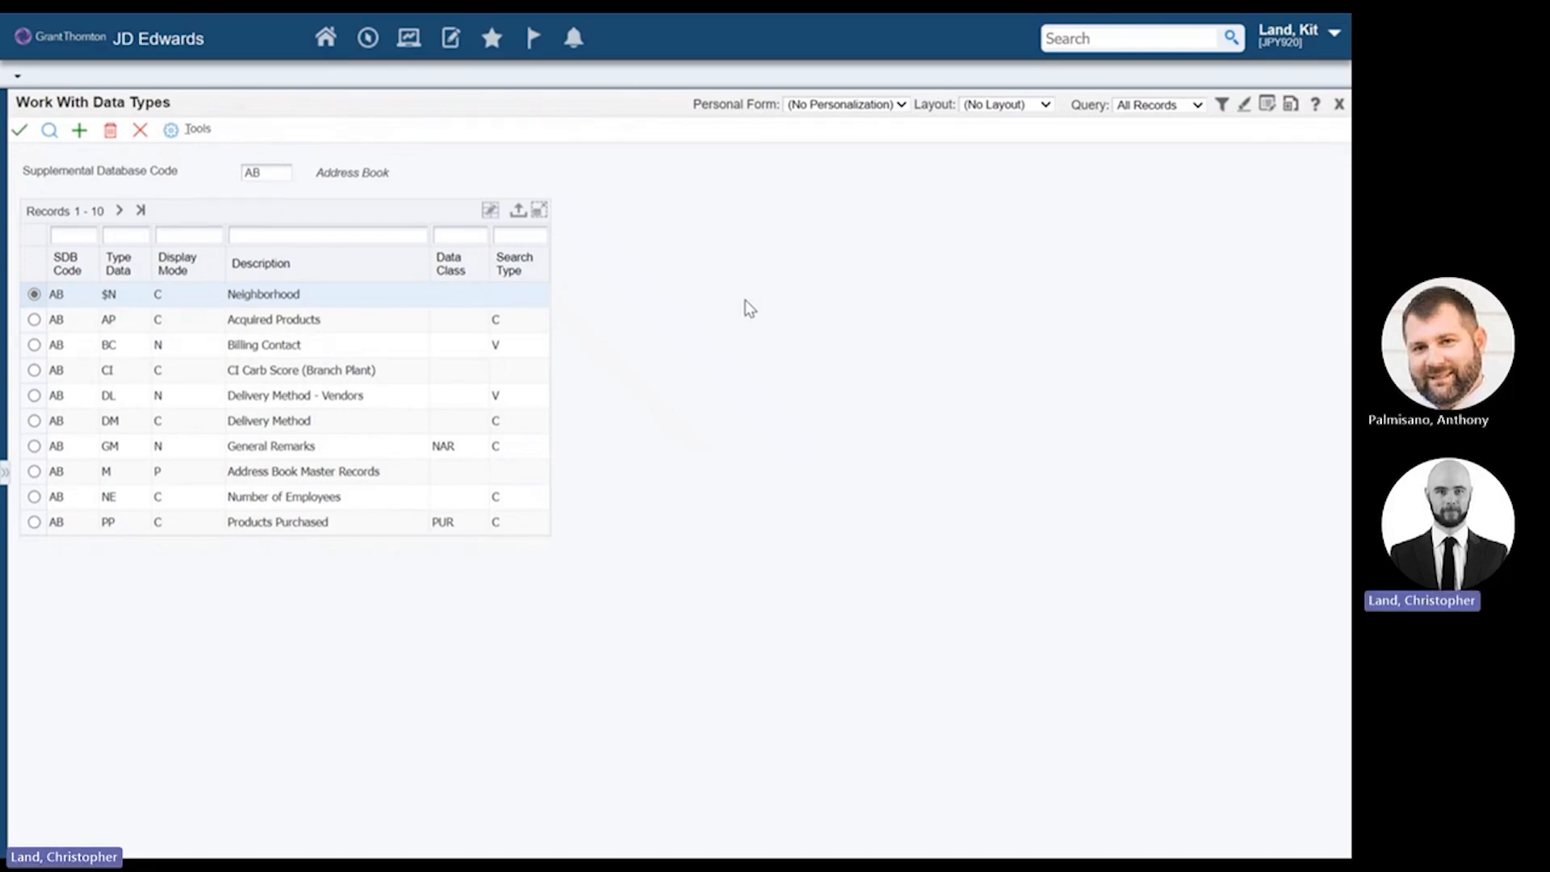
left_click(140, 131)
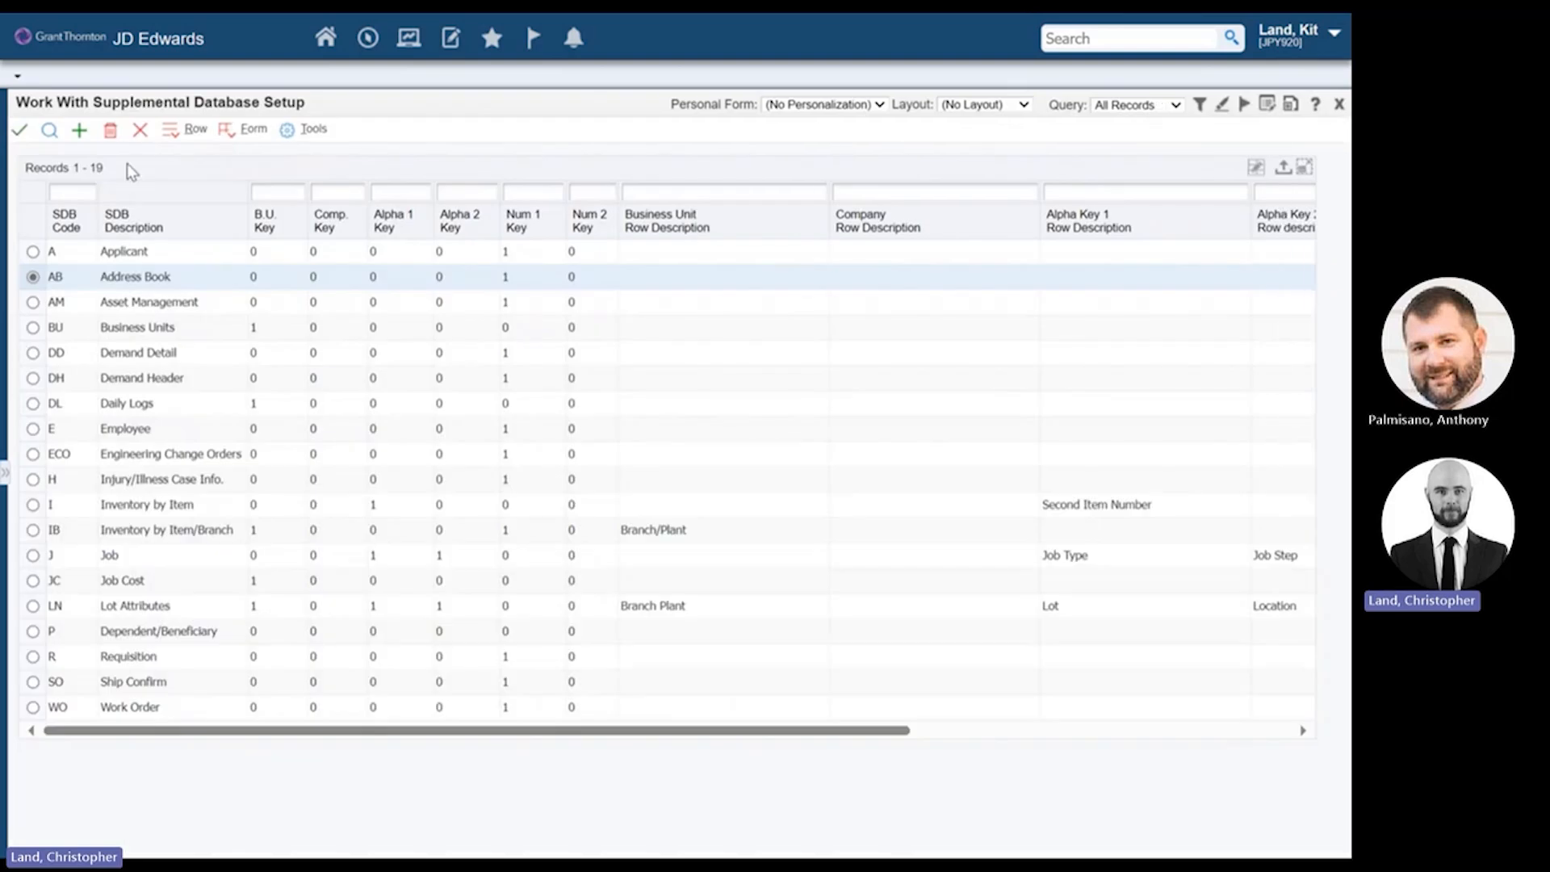
Step: Open the data types of Lot Attributes (LN) and bring up type LA for revision
right_click(31, 607)
left_click(75, 688)
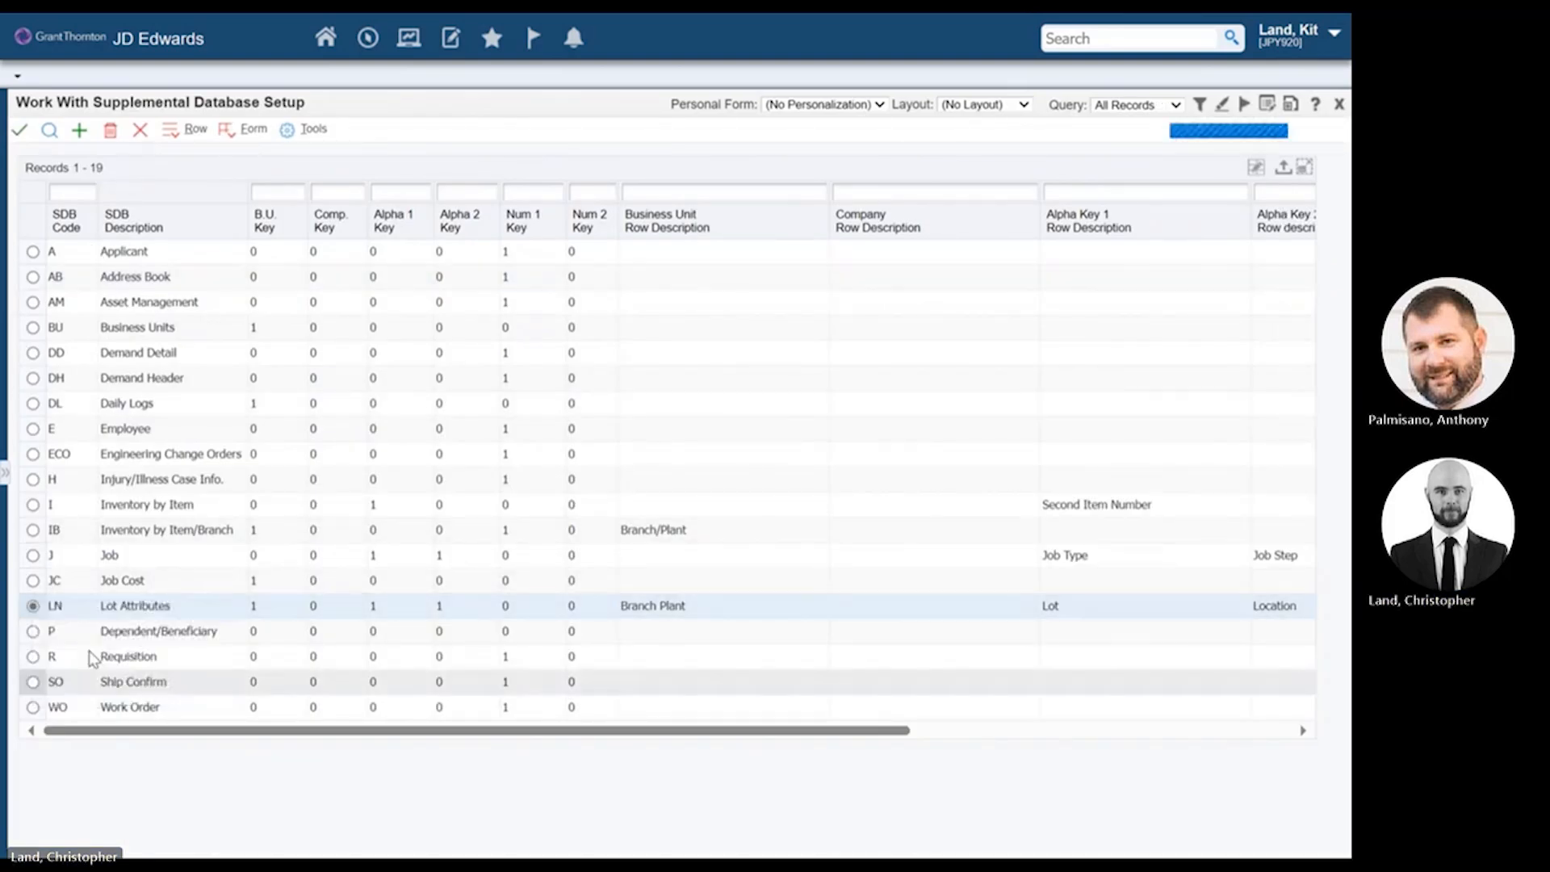
left_click(22, 134)
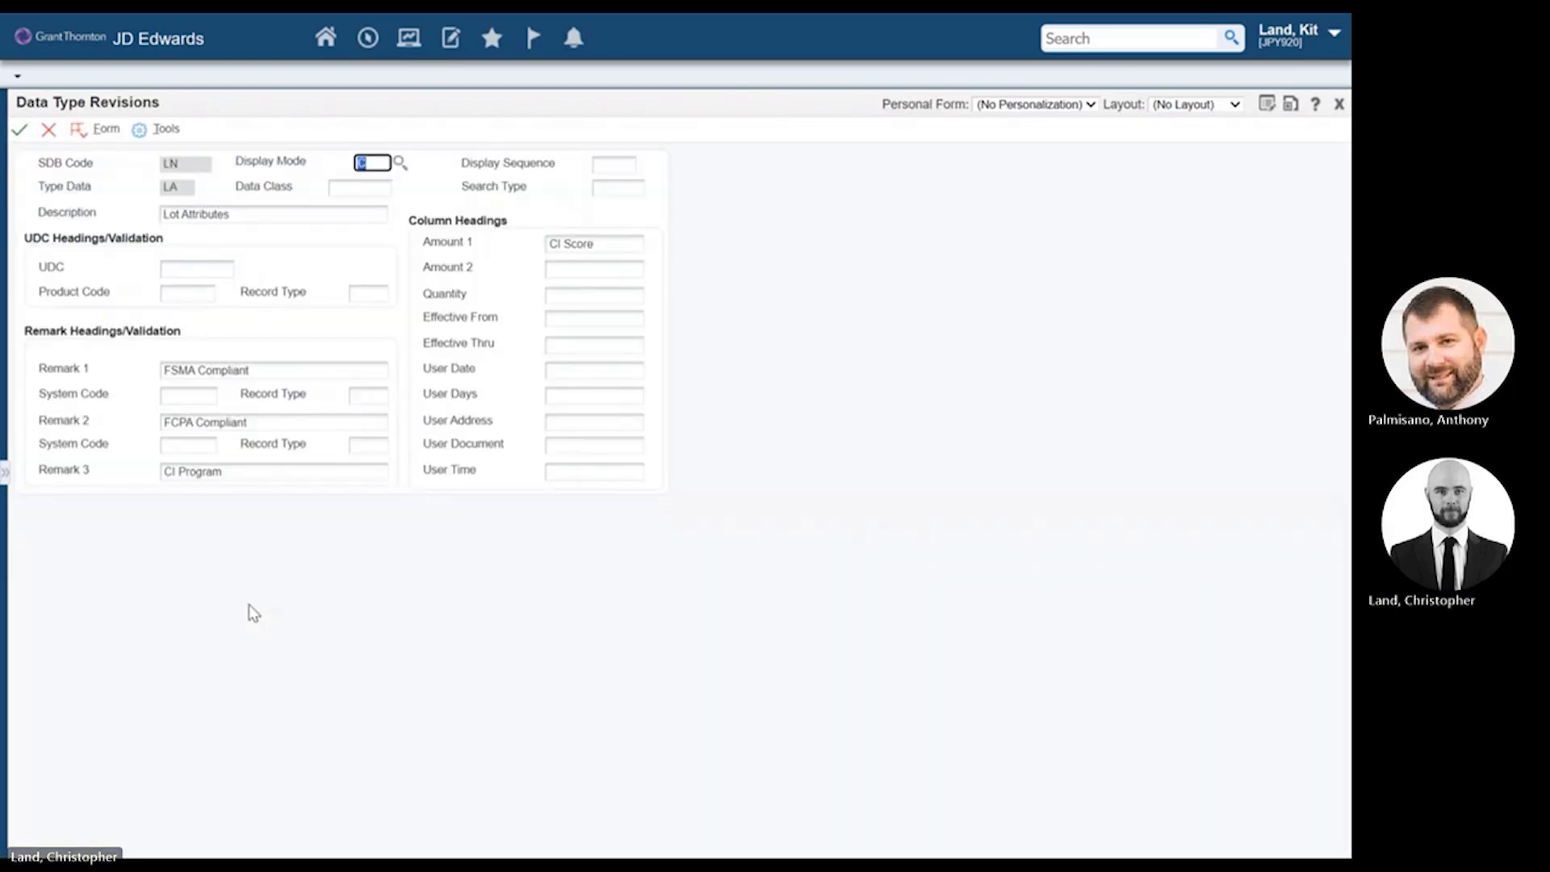
left_click(246, 554)
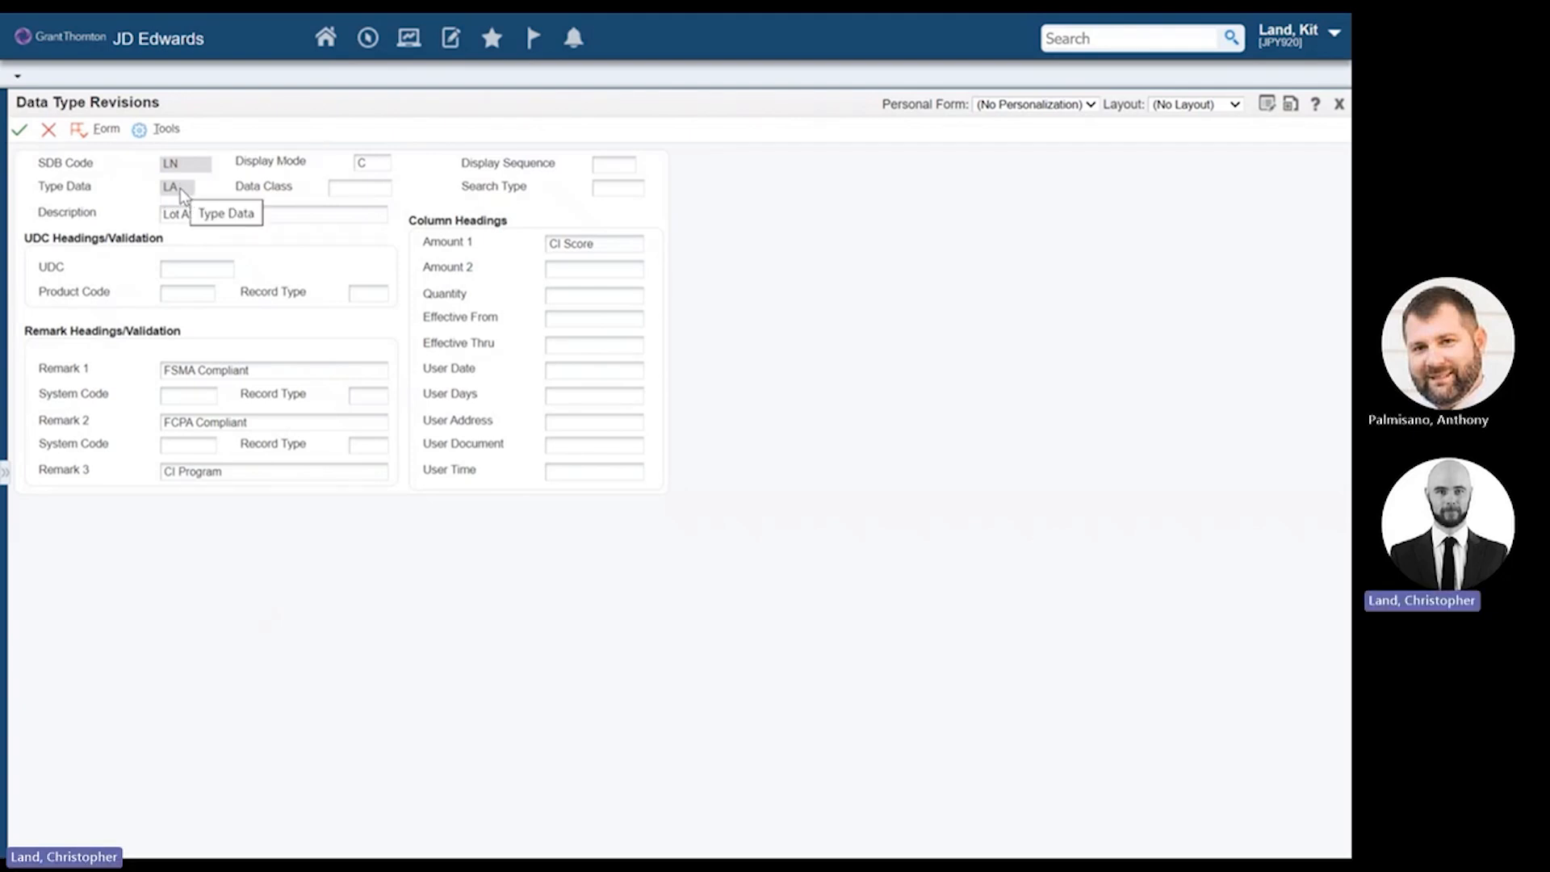
Step: Look up the available Display Mode codes for data type LA and close the list without changing the mode
left_click(368, 163)
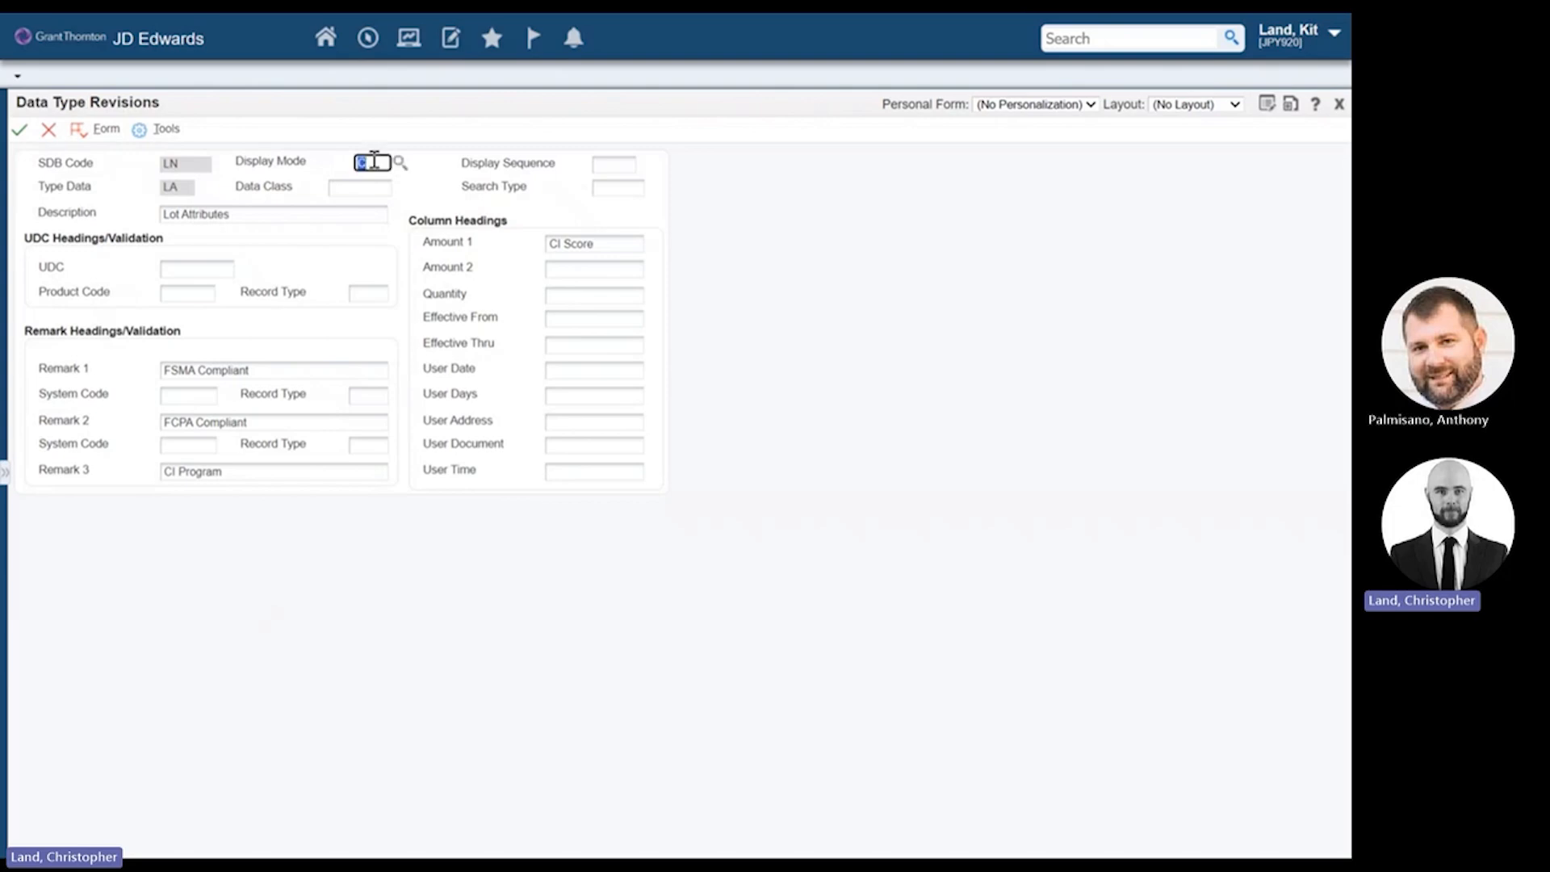
left_click(399, 163)
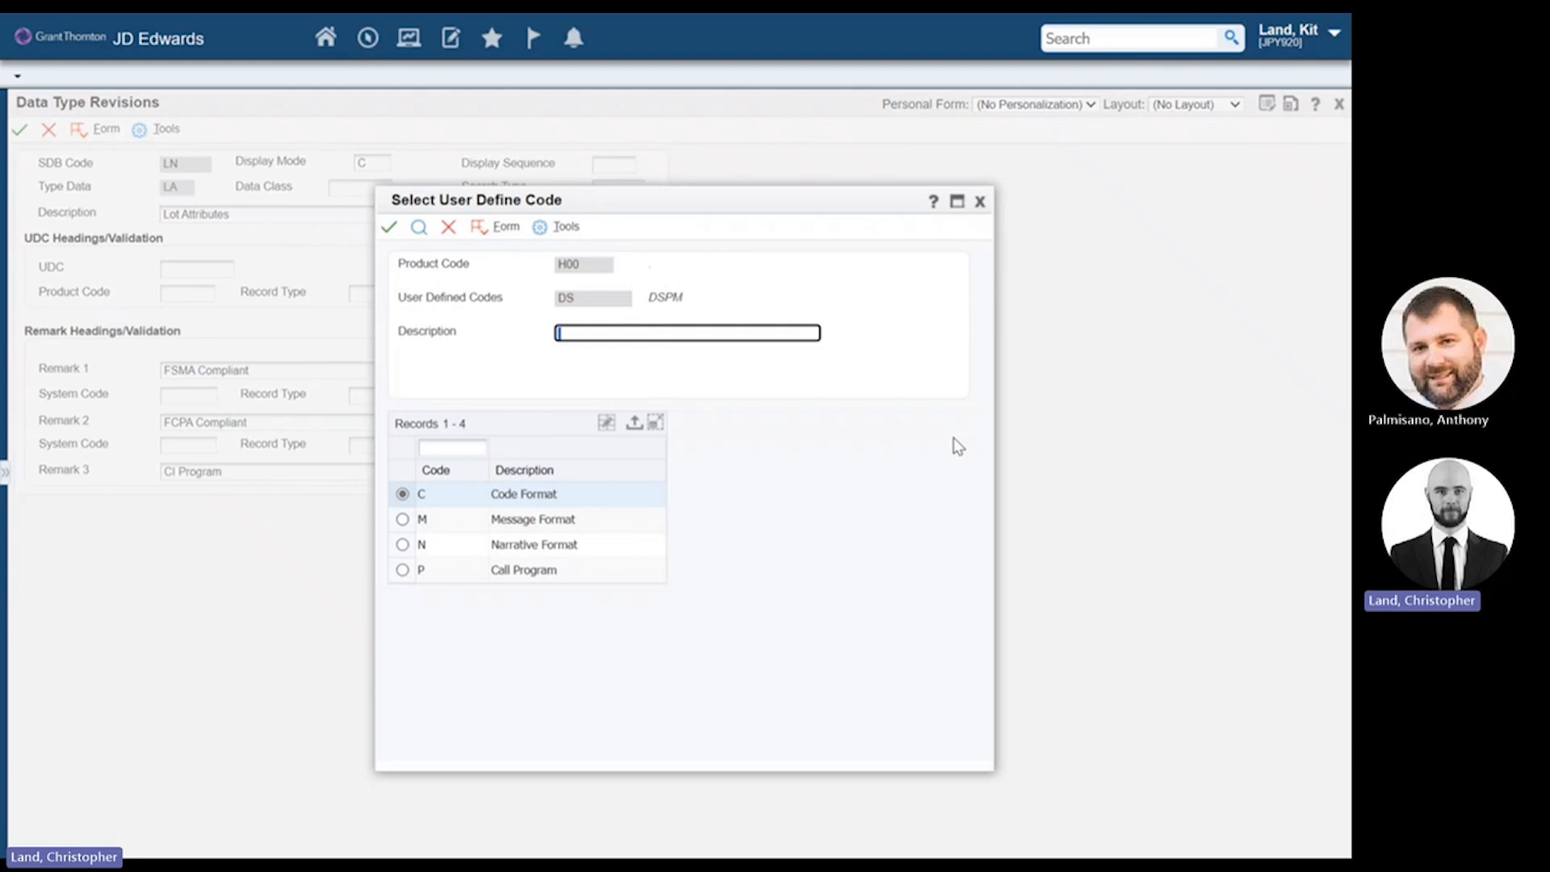
left_click(979, 201)
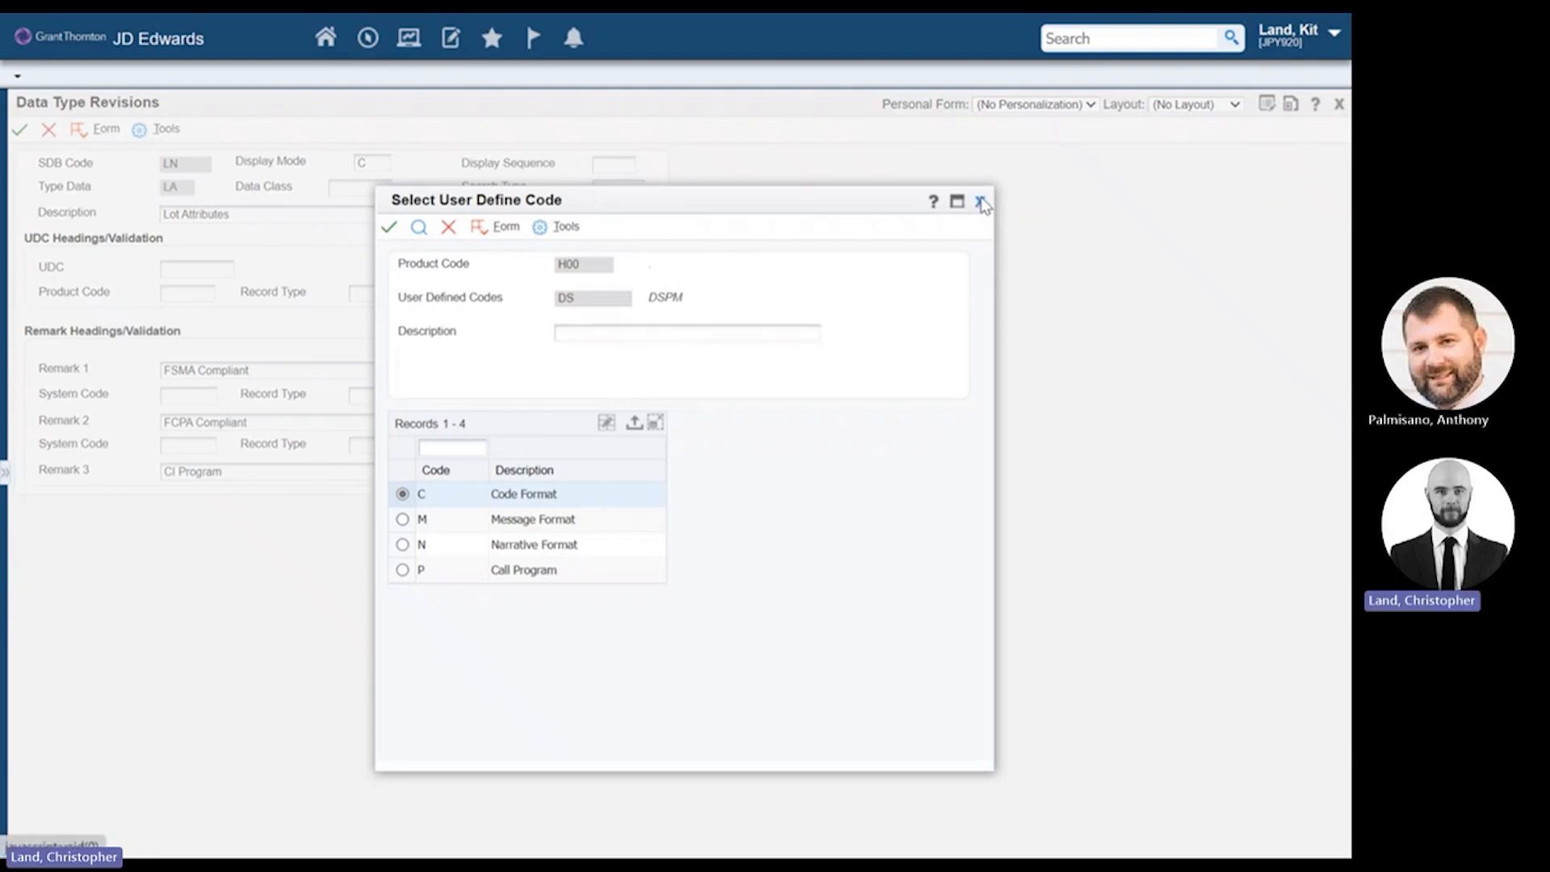
left_click(759, 178)
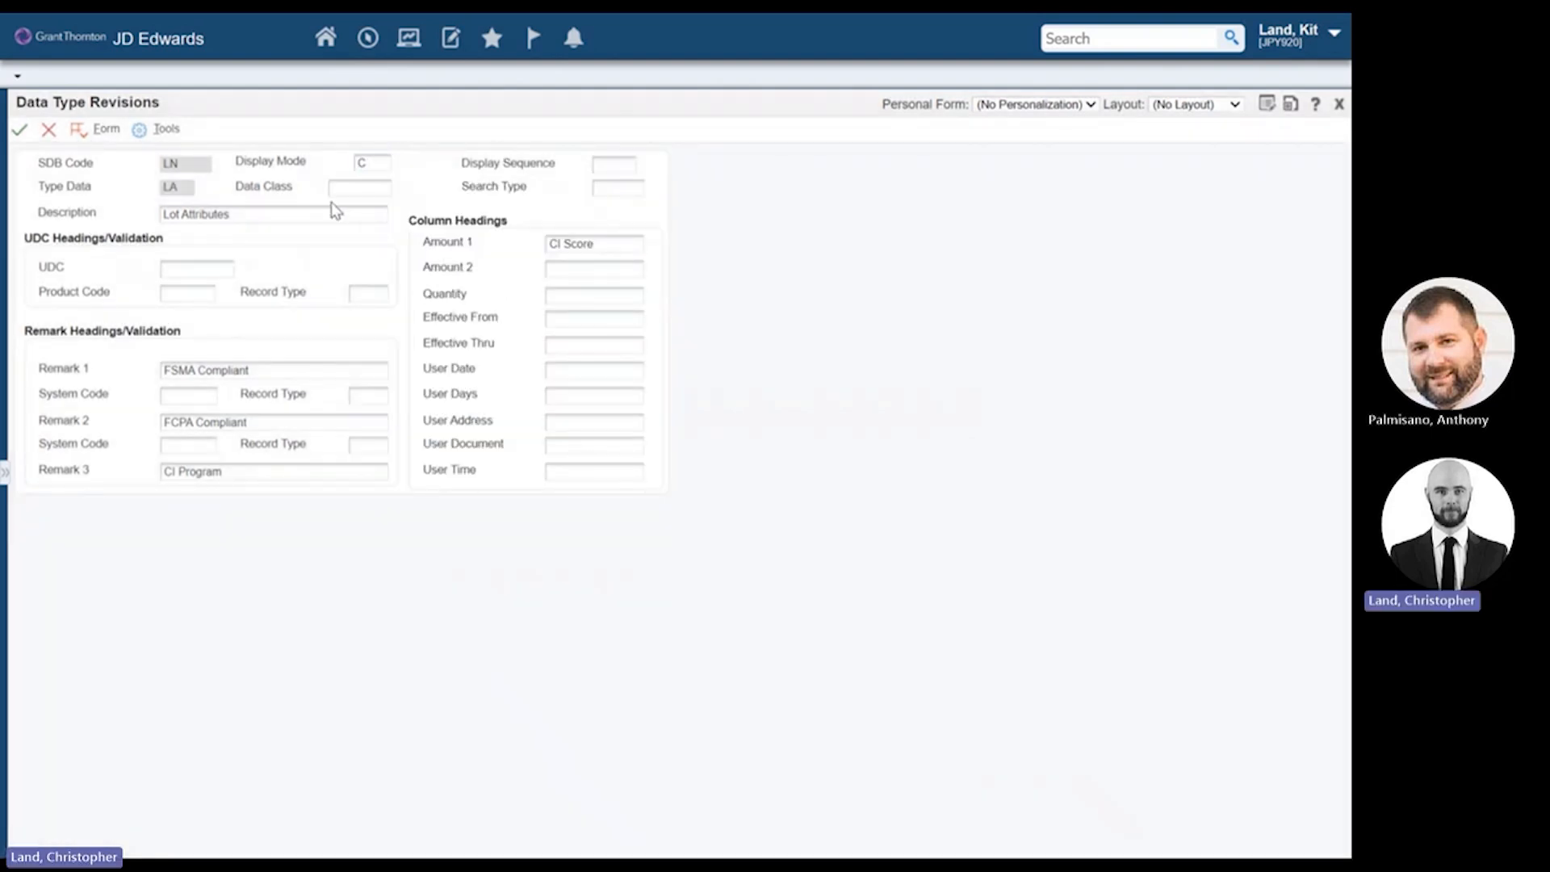
Step: Examine the description, Search Type, Display Sequence and Amount 1 column heading of data type LA
left_click(261, 214)
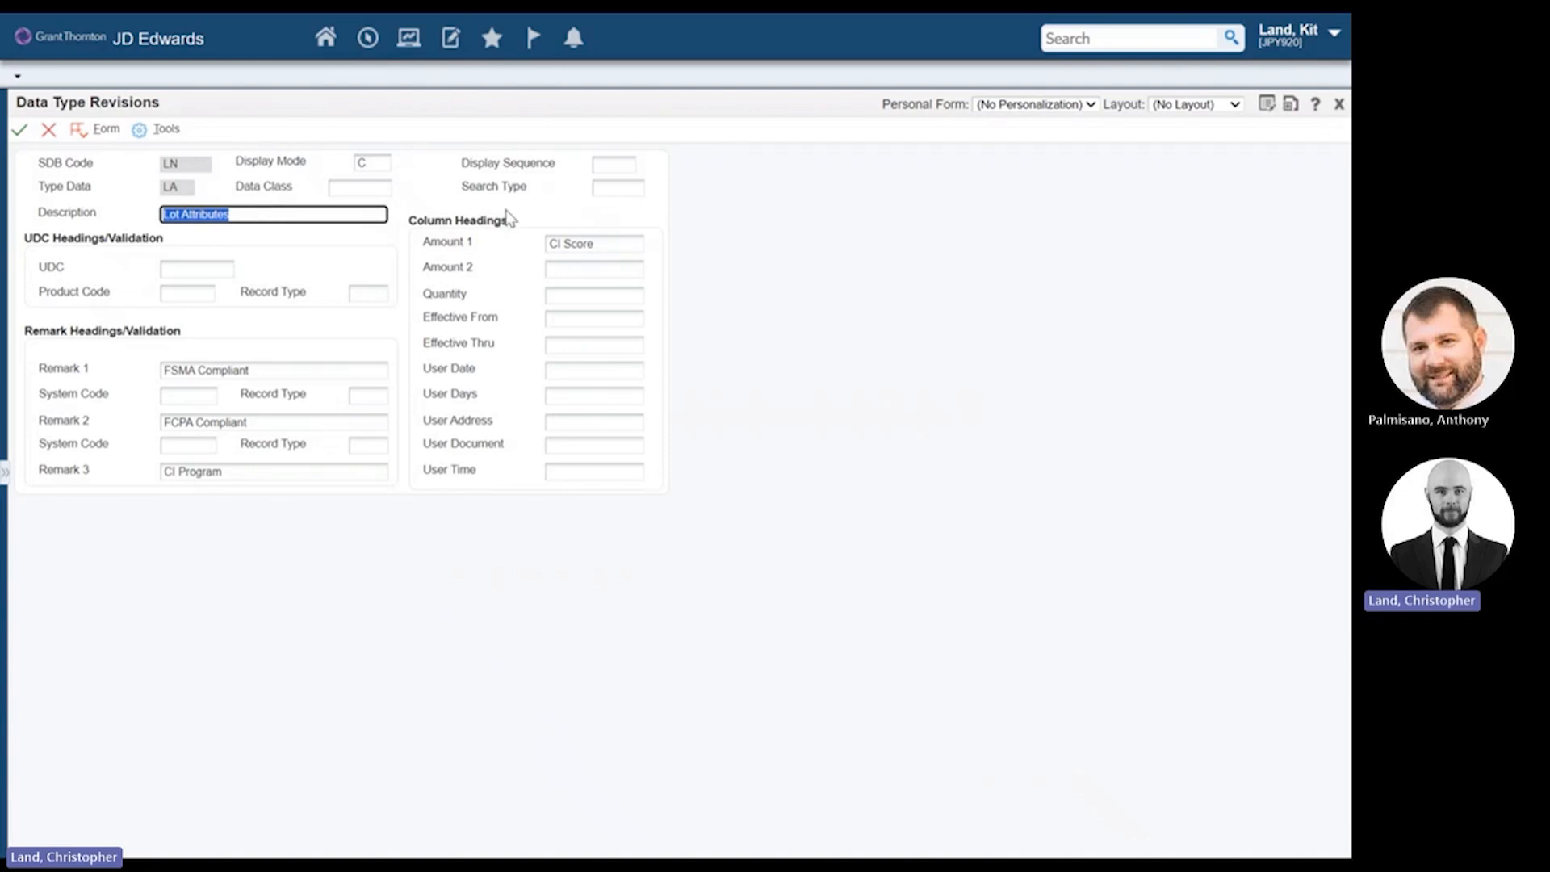
left_click(611, 187)
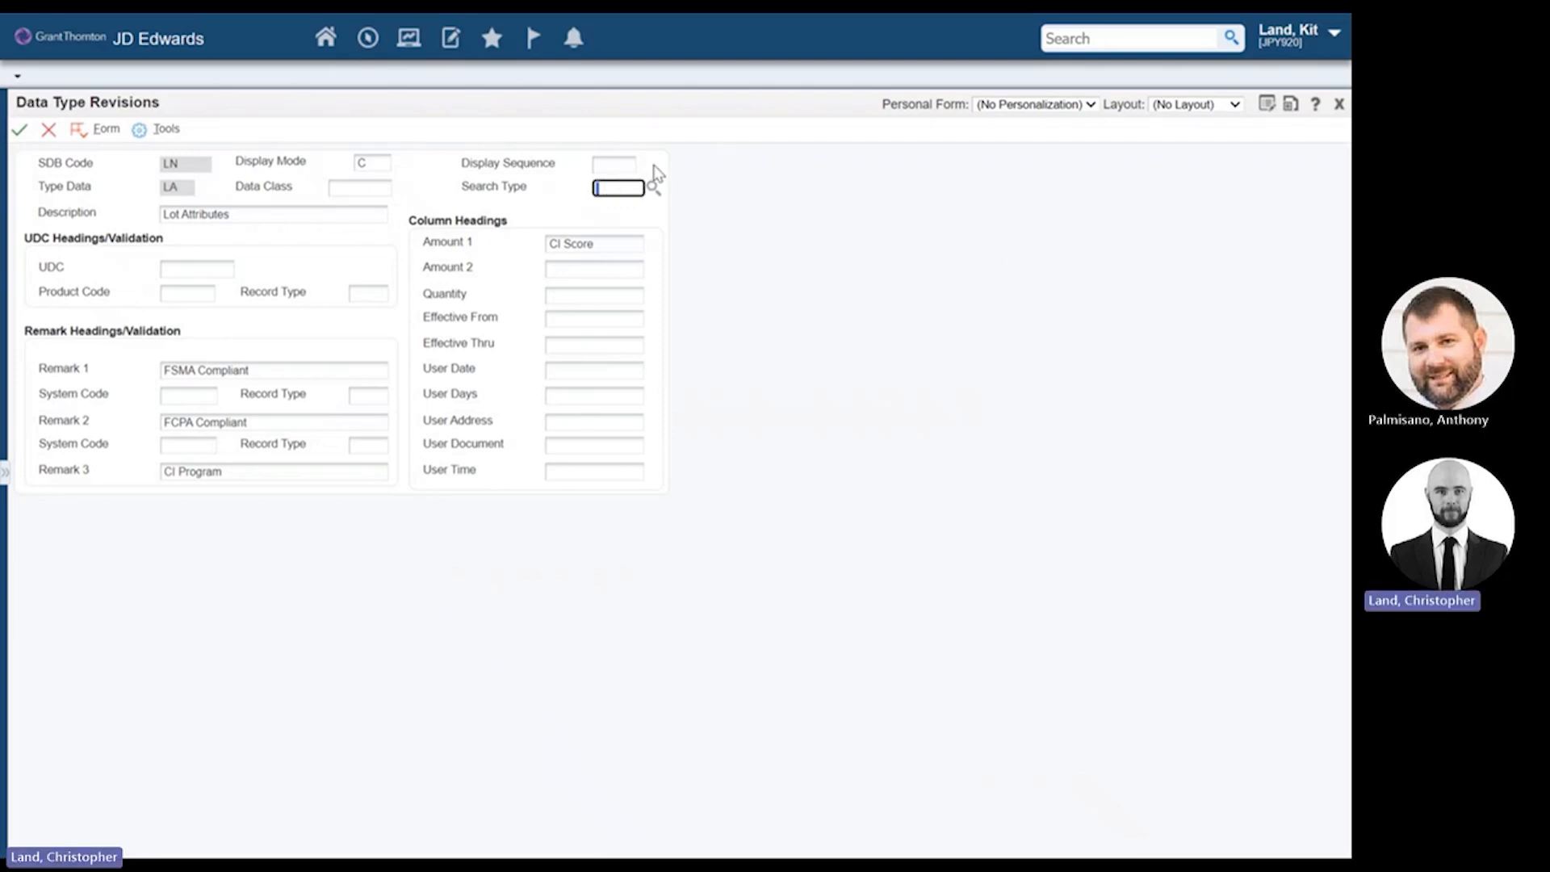
left_click(629, 164)
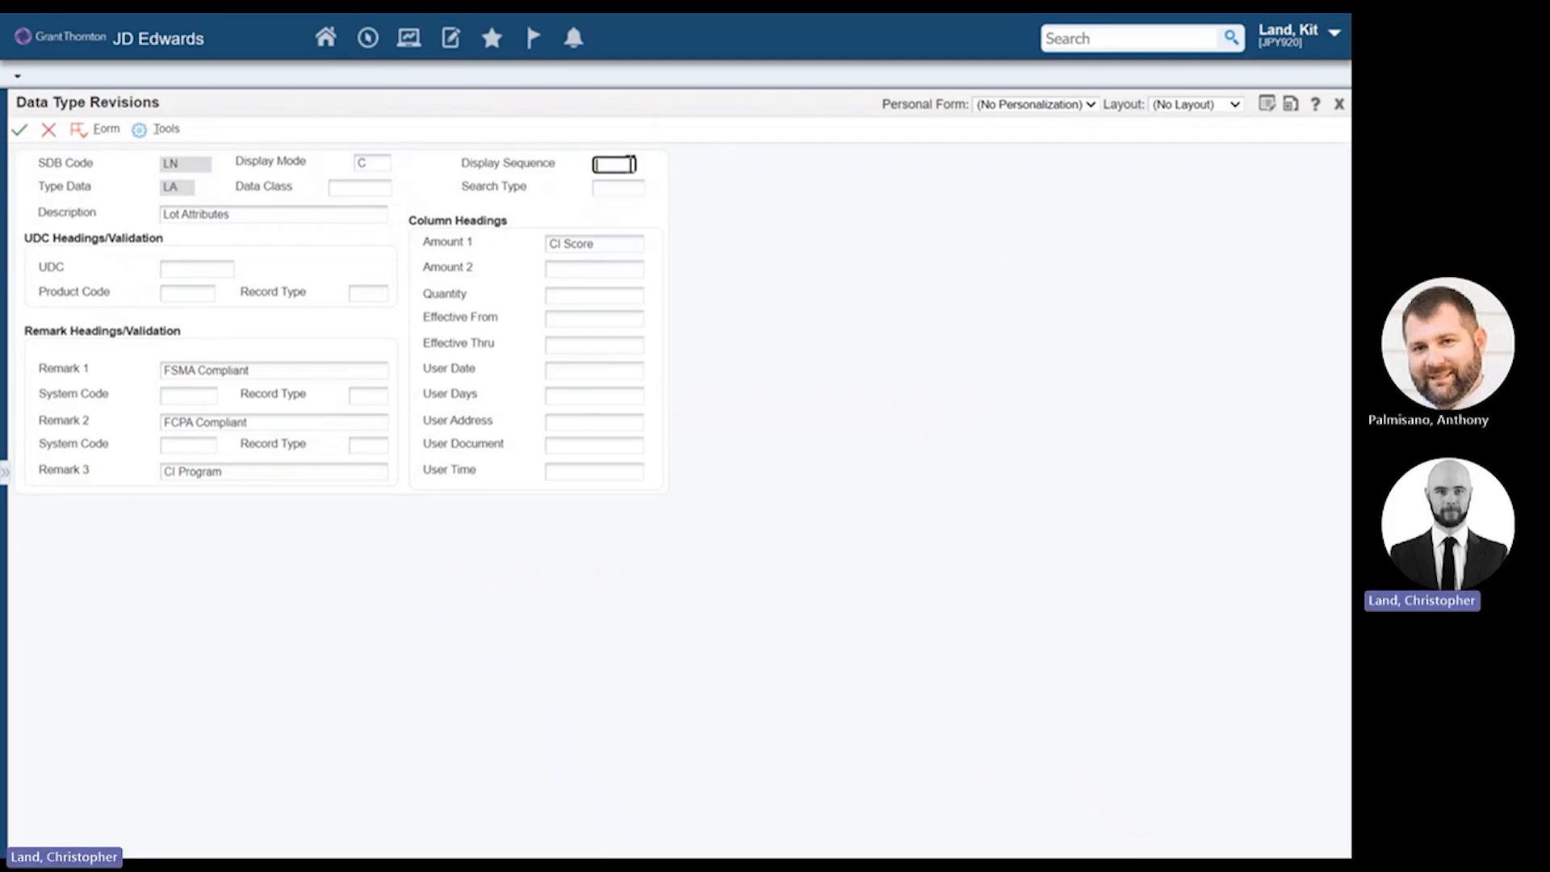
left_click(828, 226)
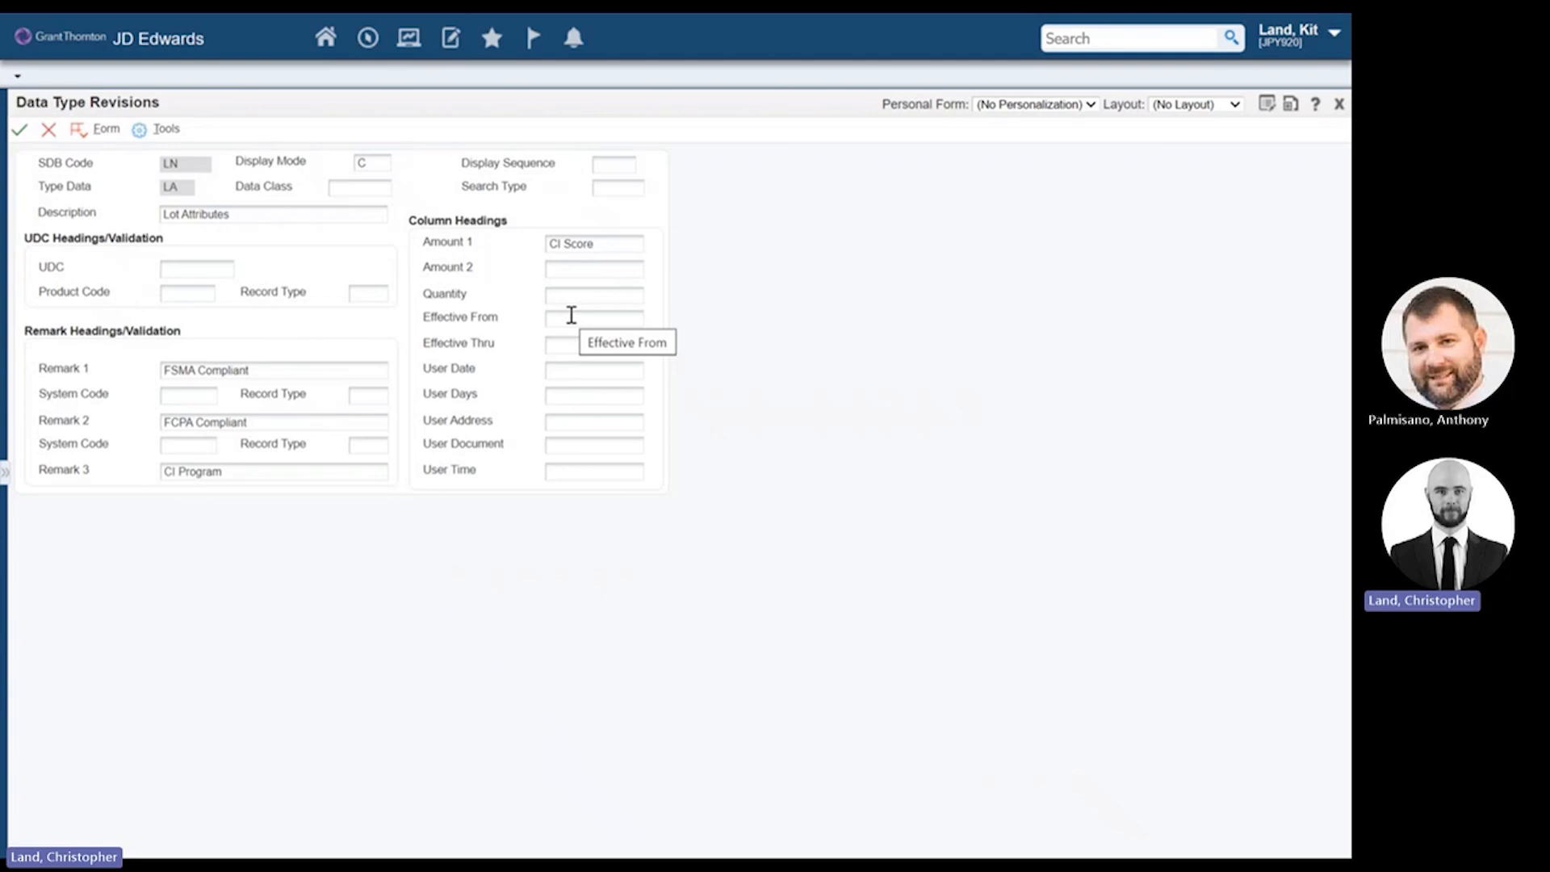
left_click(613, 243)
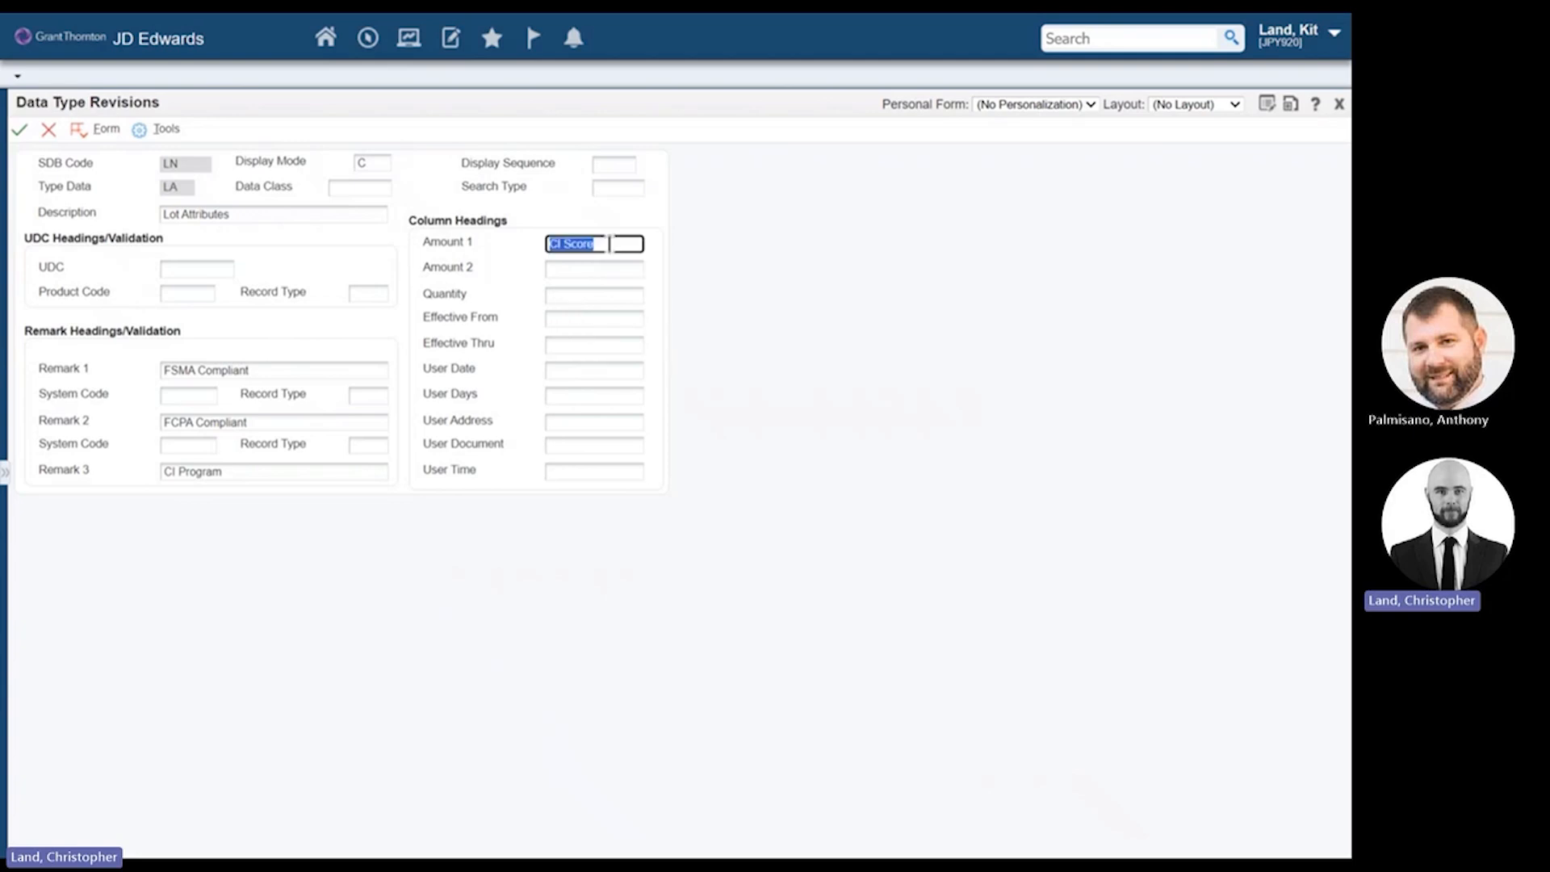
left_click(515, 305)
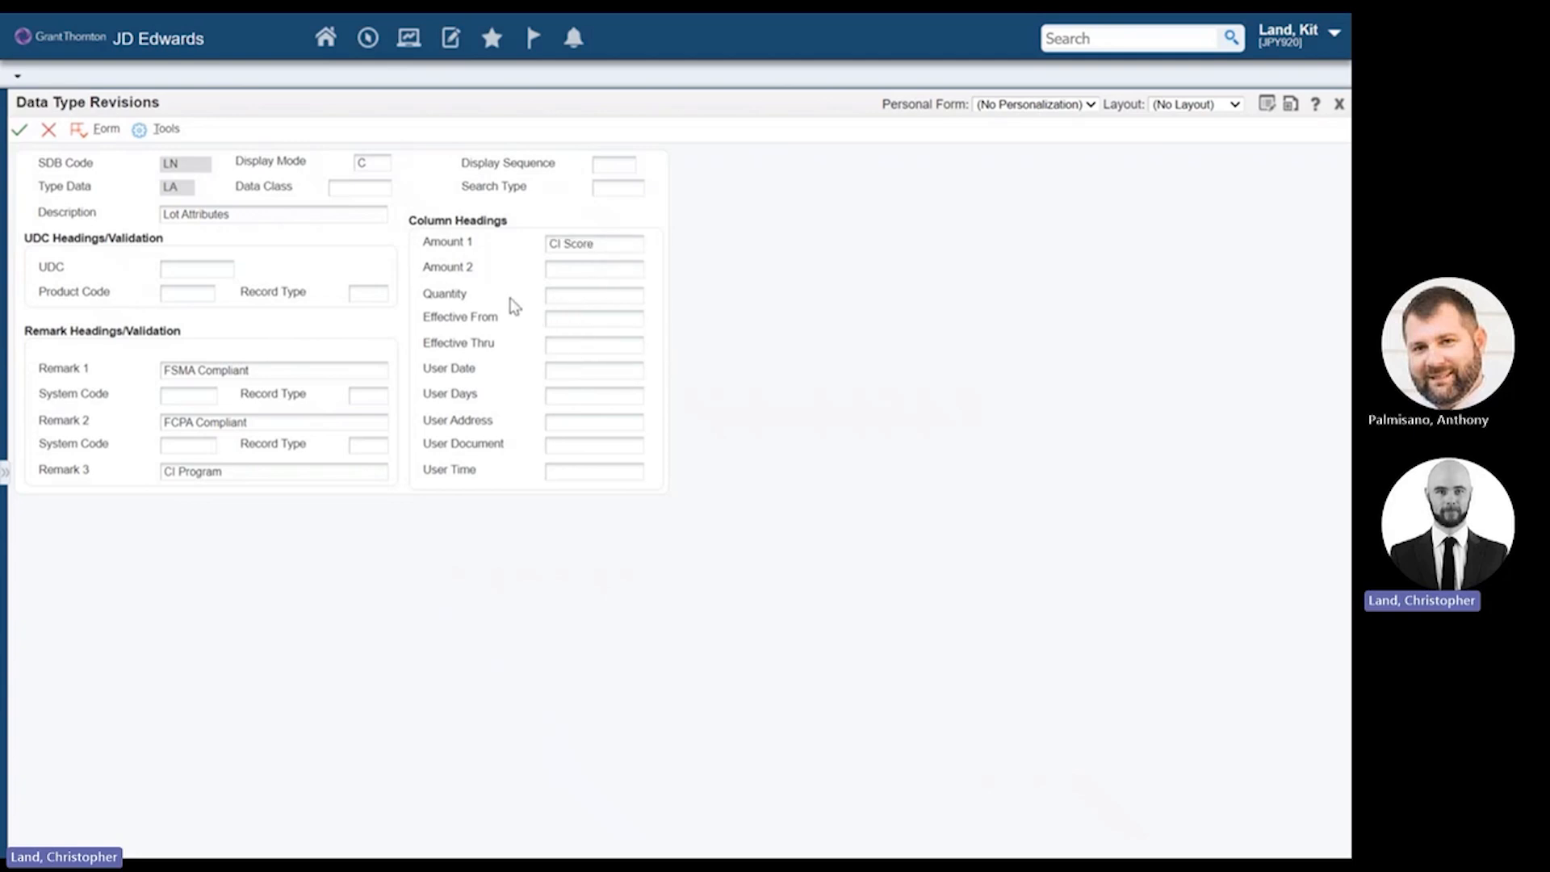
Step: Examine the Remark 1, Remark 2, Remark 3 and Effective From headings of data type LA and leave the revision unchanged
left_click(270, 370)
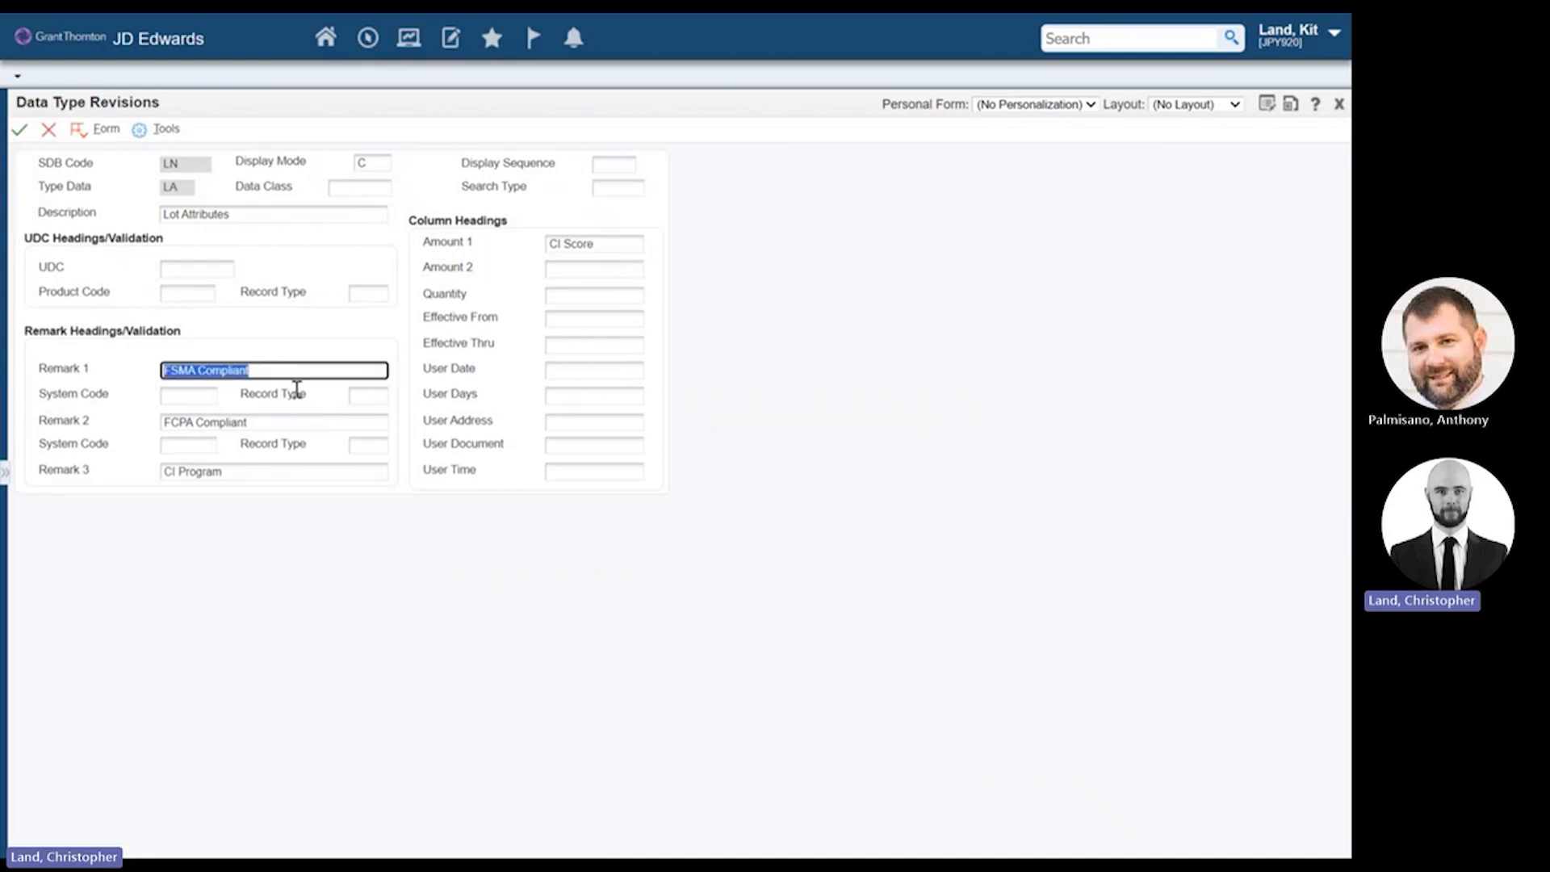
left_click(265, 420)
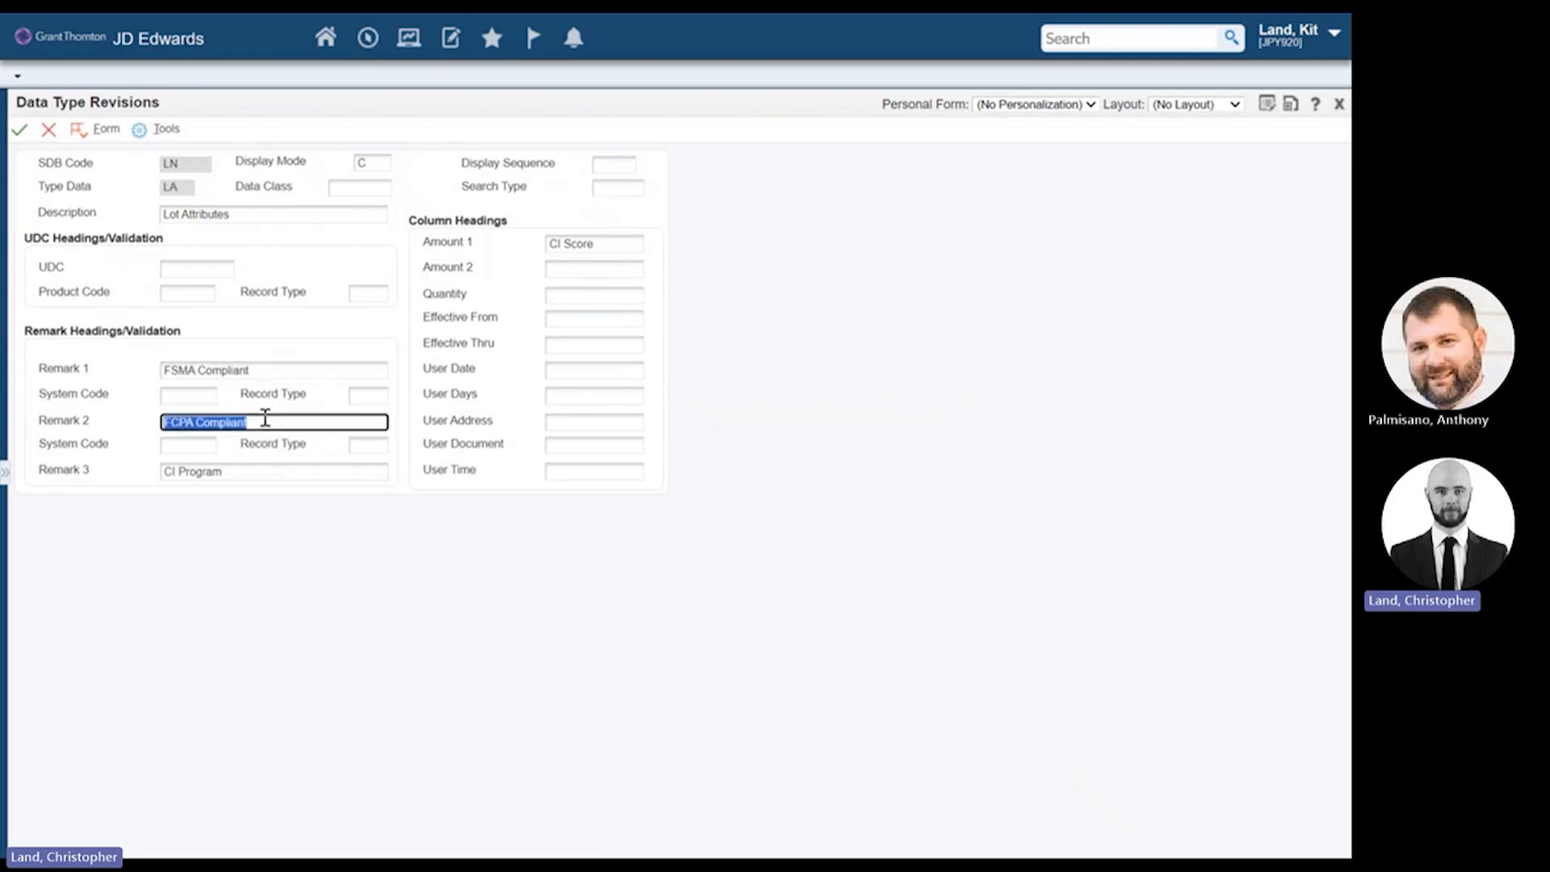
left_click(247, 469)
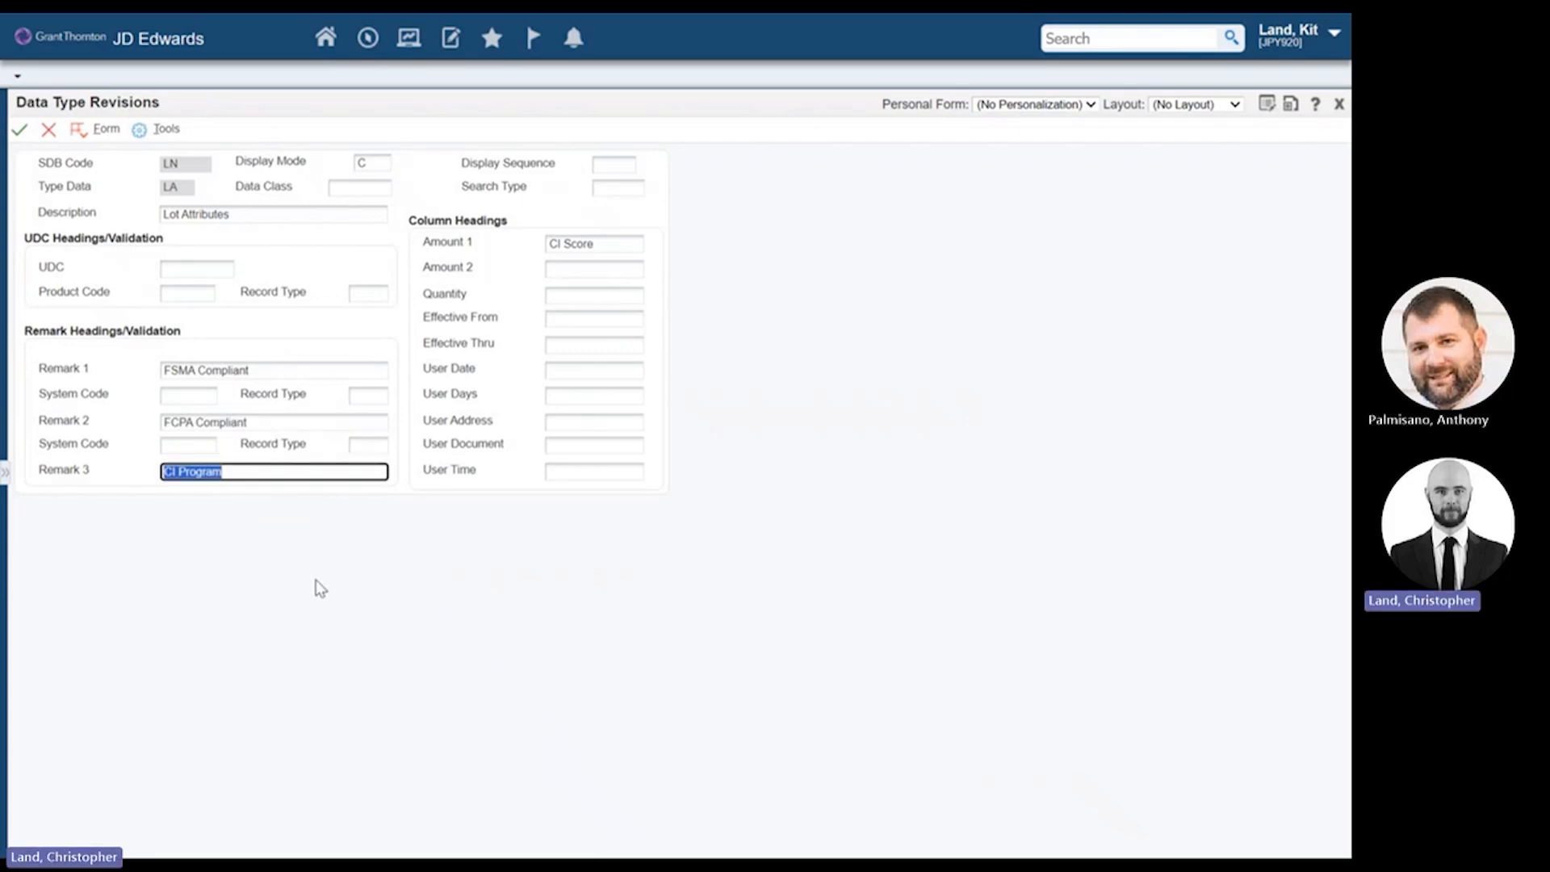
left_click(557, 319)
left_click(541, 612)
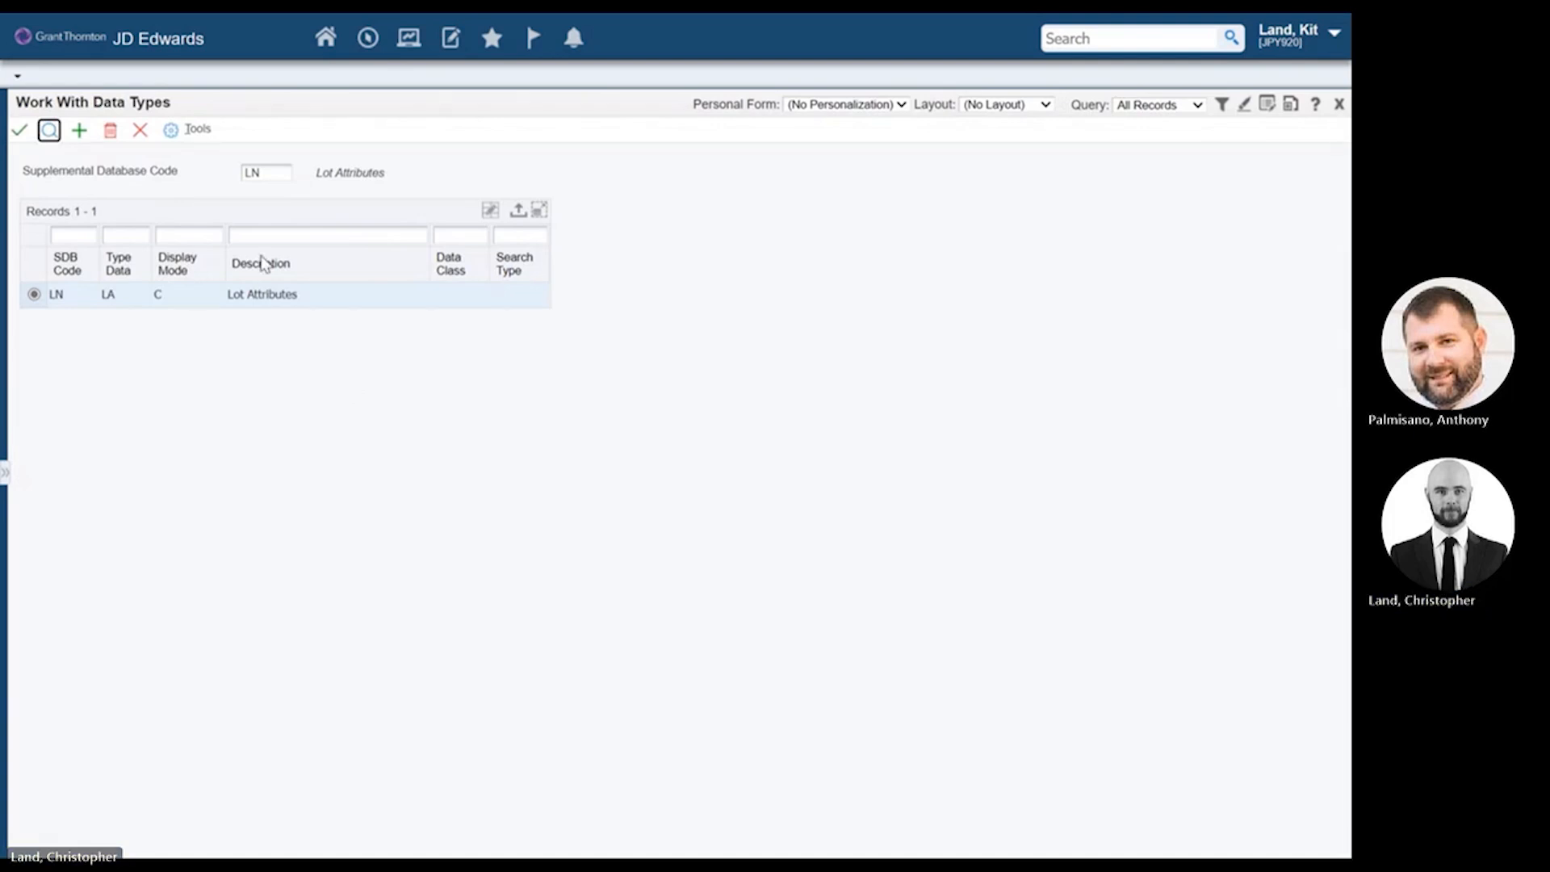
Step: Close the data types list, the supplemental database setup, the purchase order receipt and the list of orders to receive
left_click(140, 131)
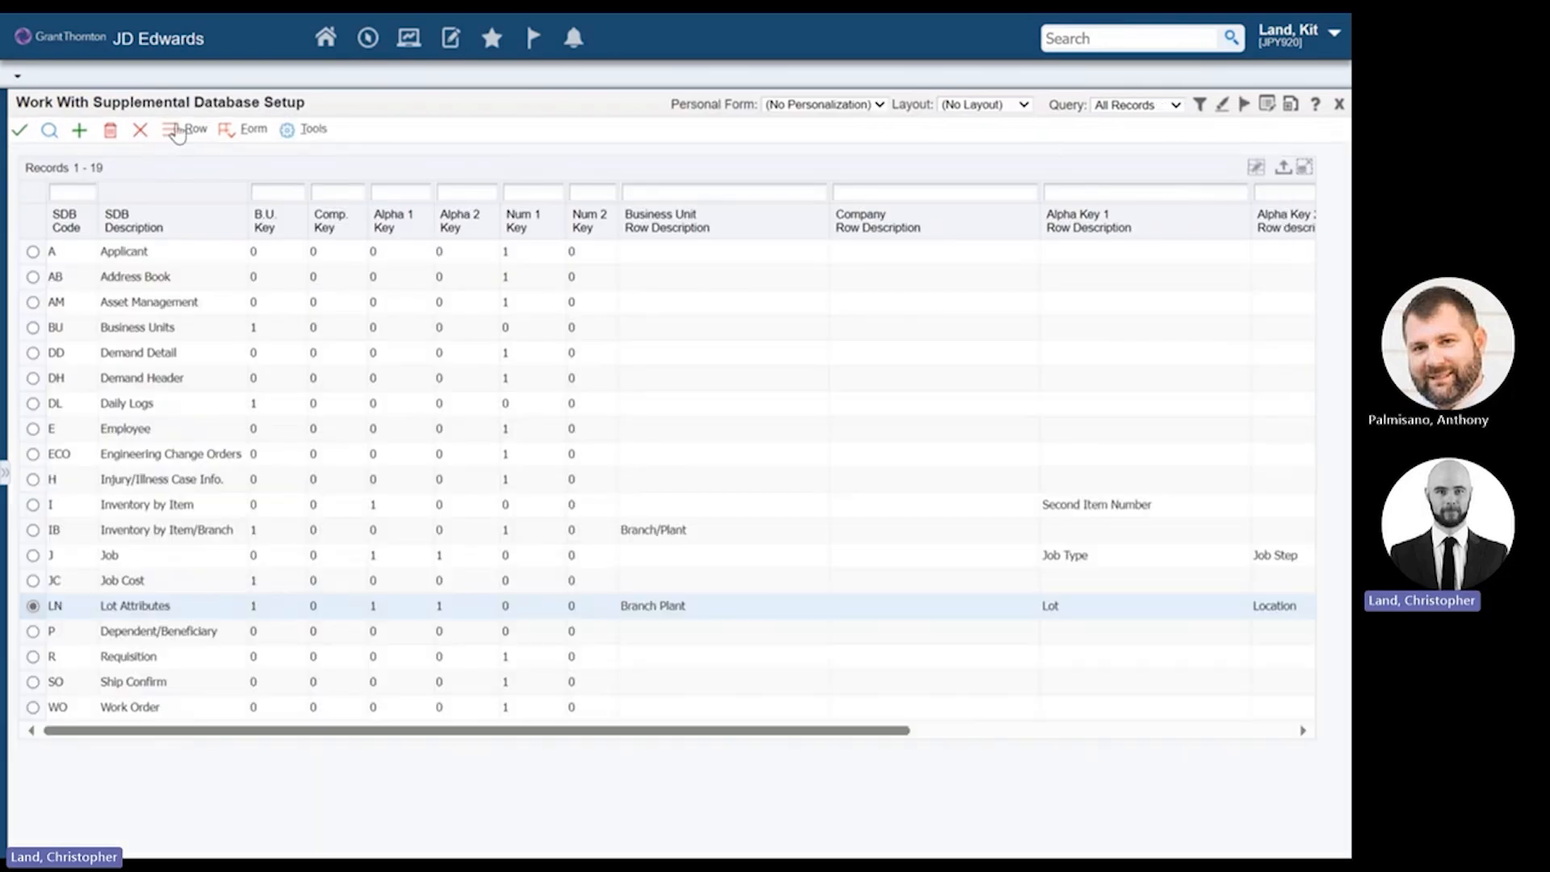
left_click(141, 130)
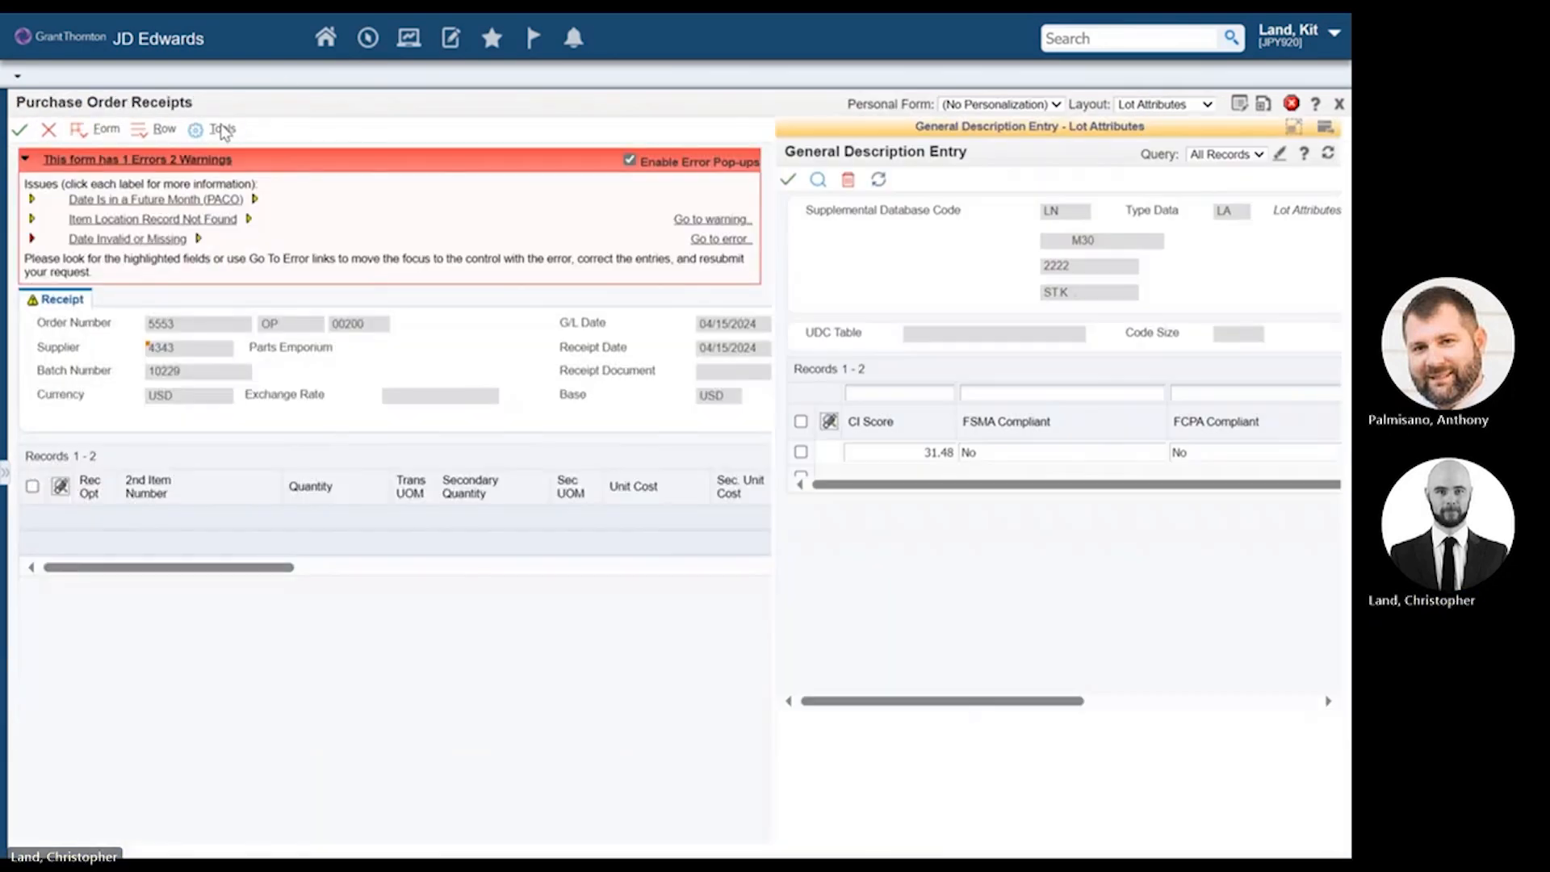
left_click(50, 132)
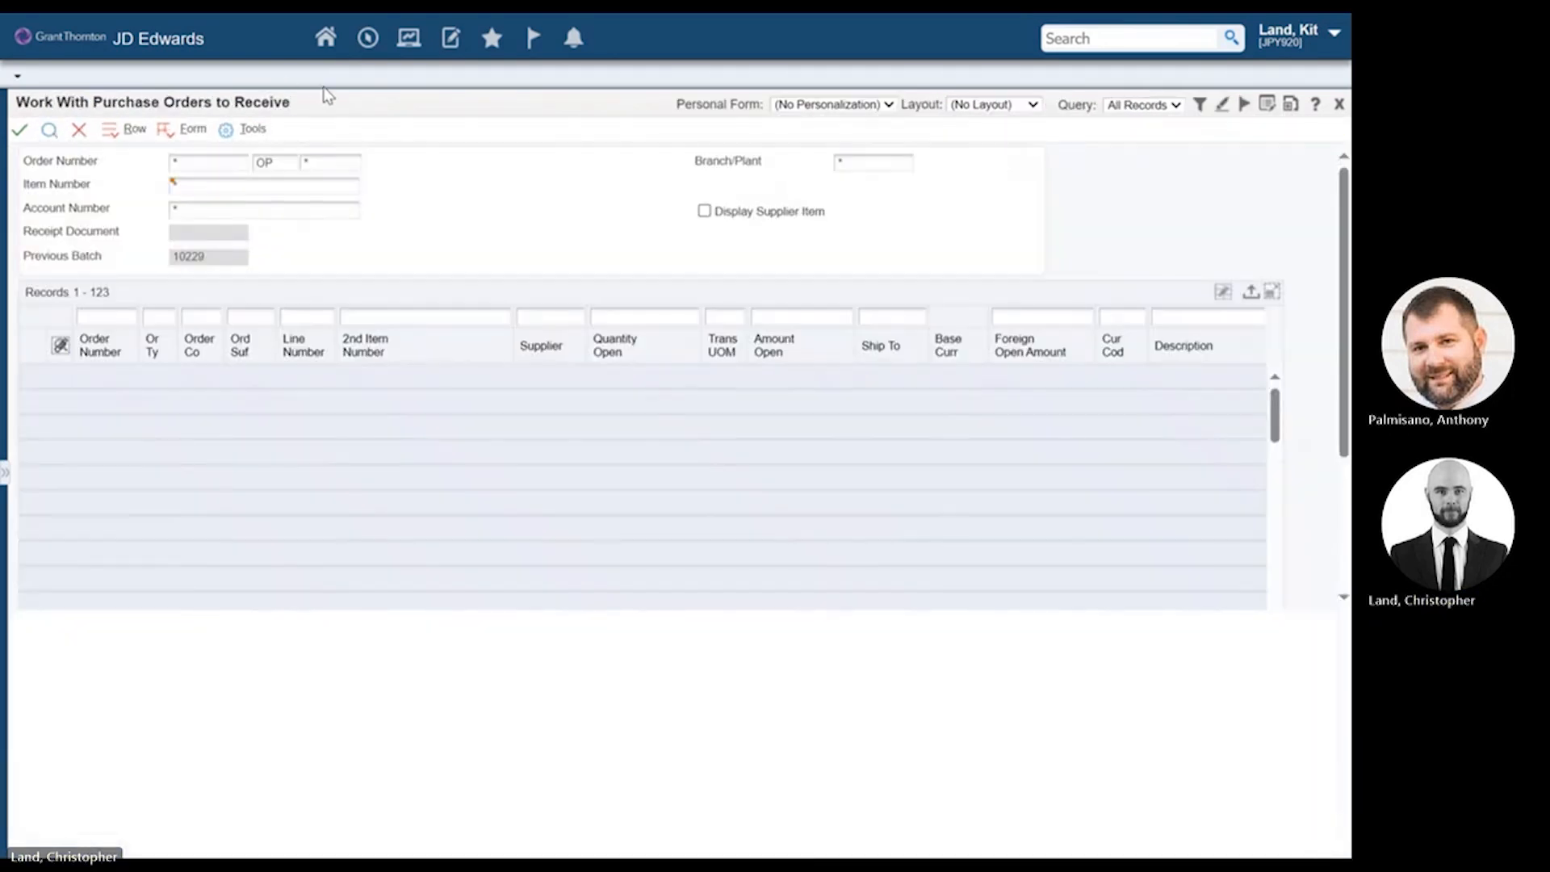
left_click(79, 130)
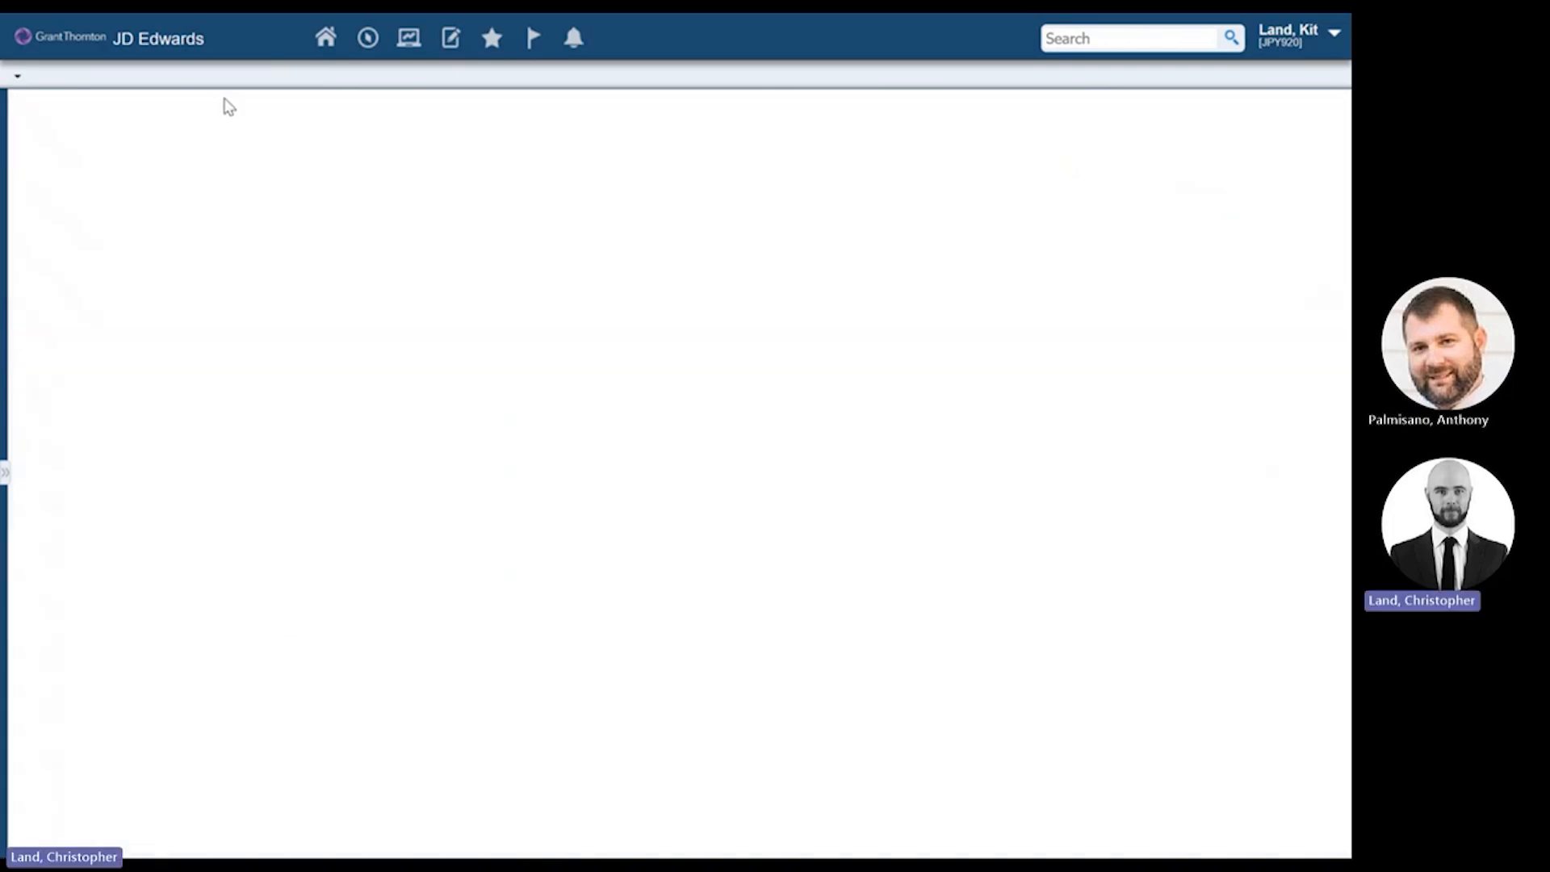
left_click(367, 38)
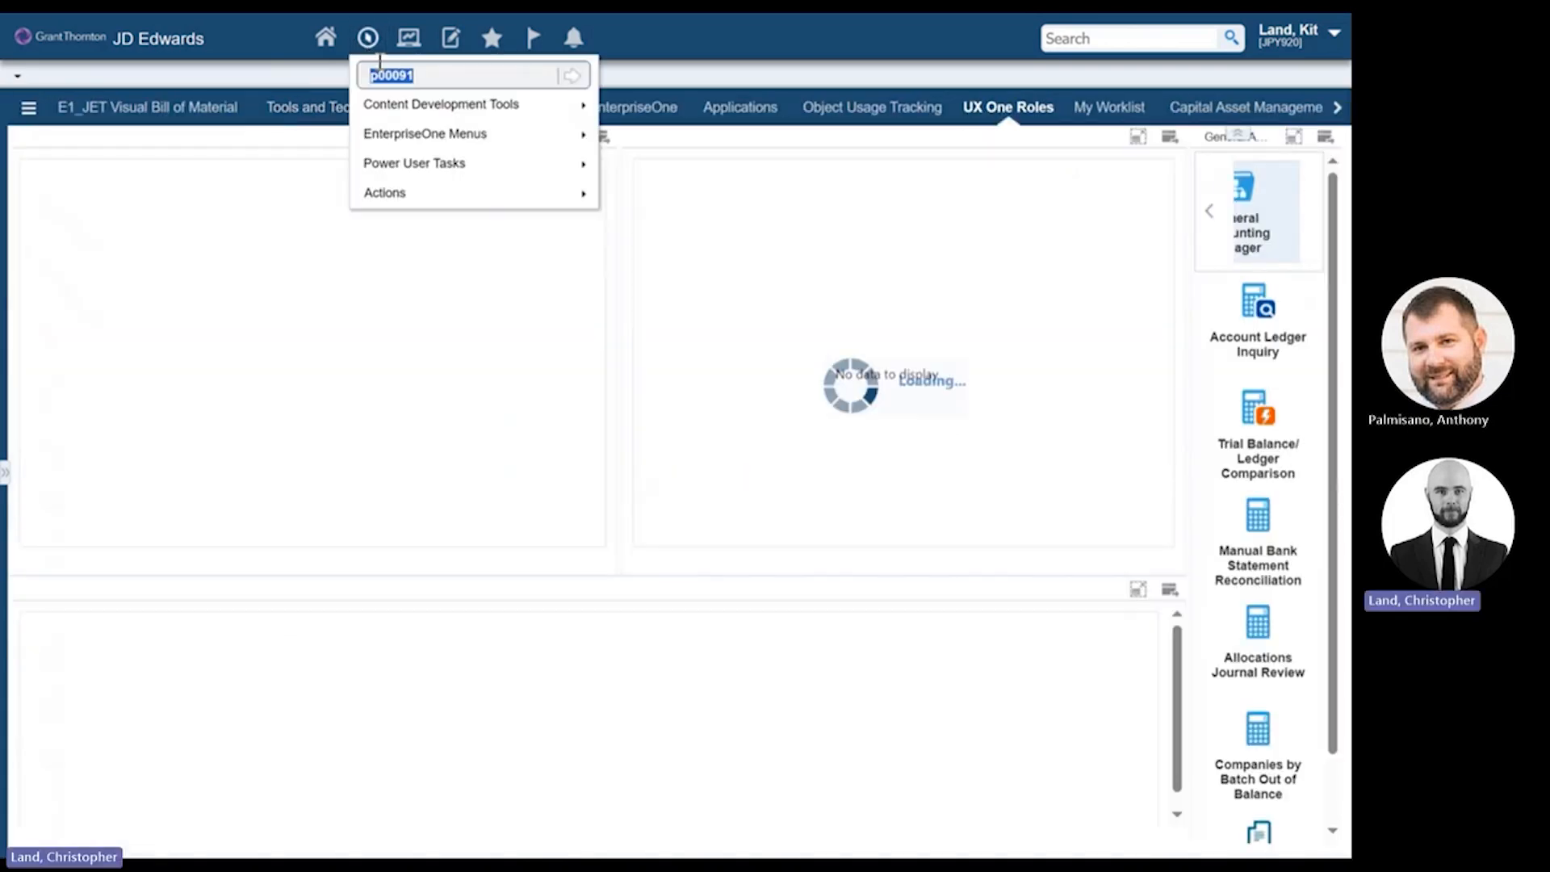
left_click(379, 65)
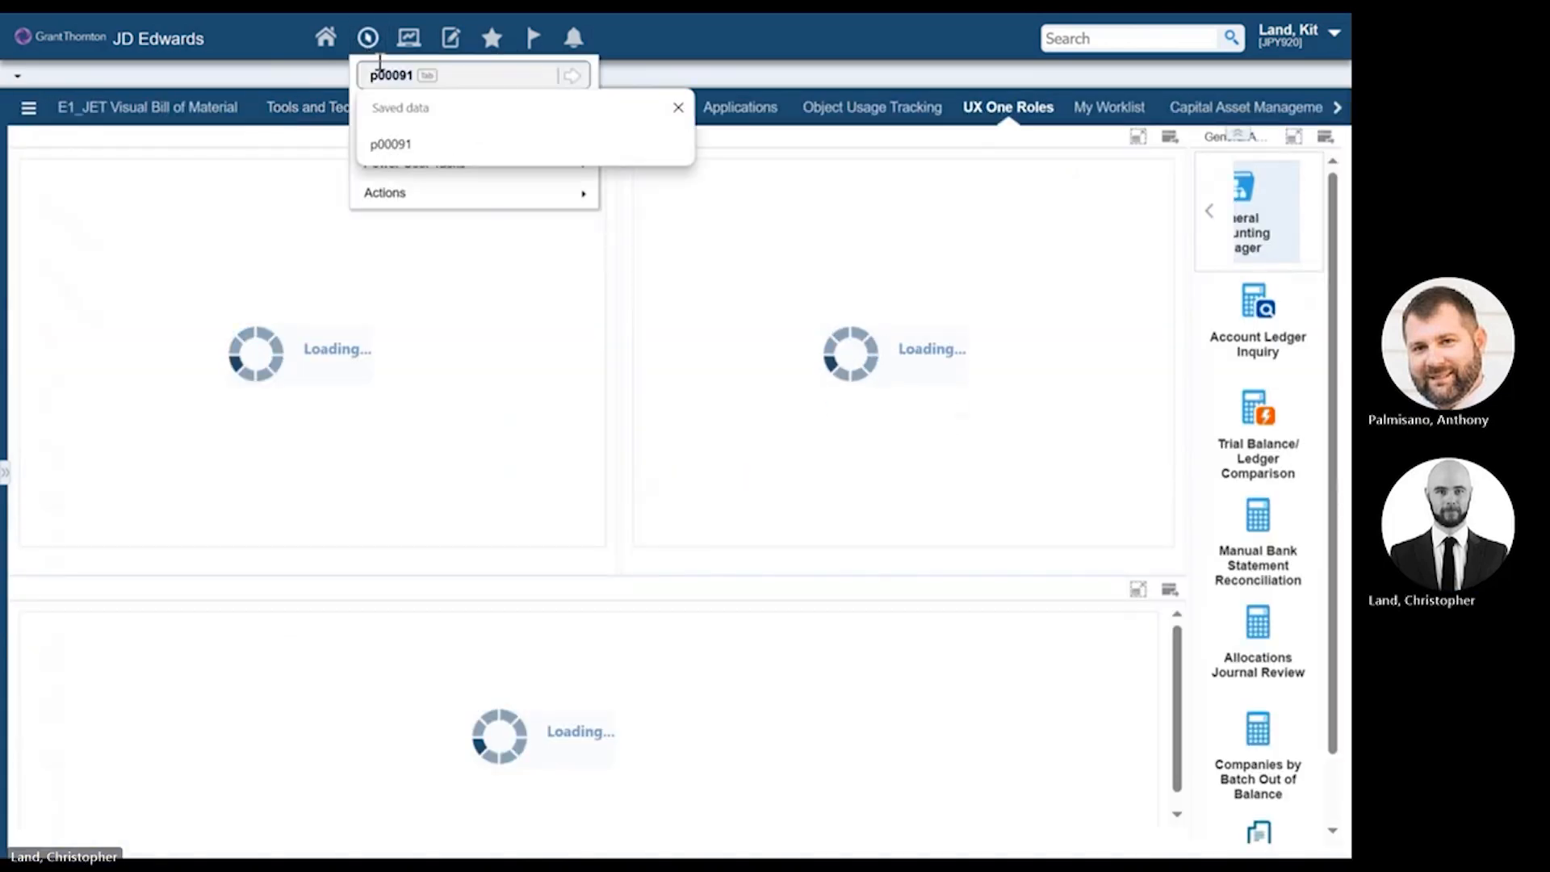
type("p00092")
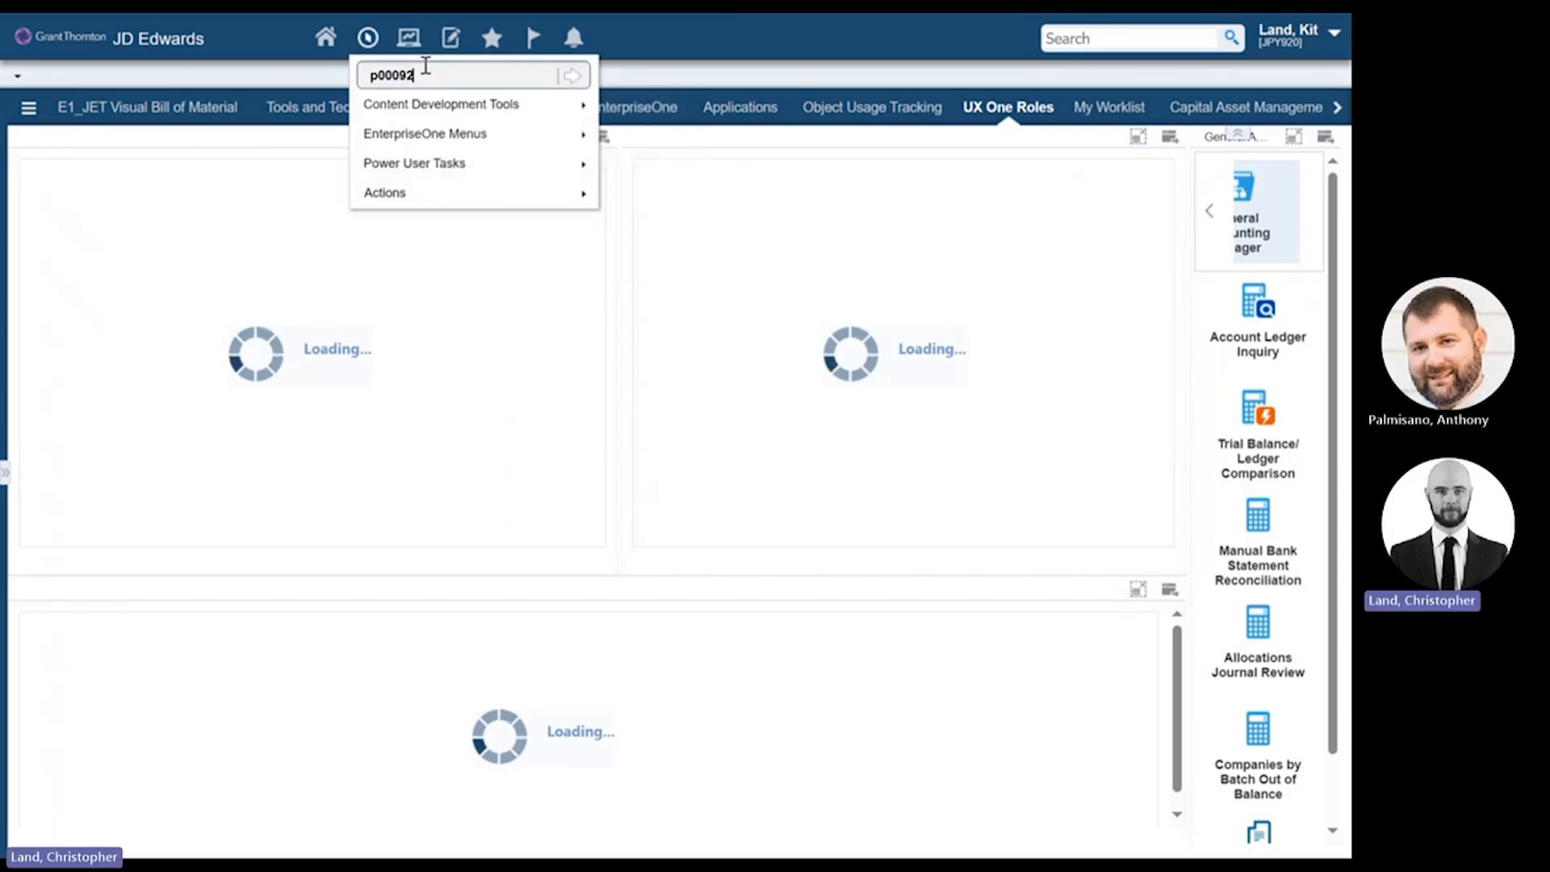
key("Return")
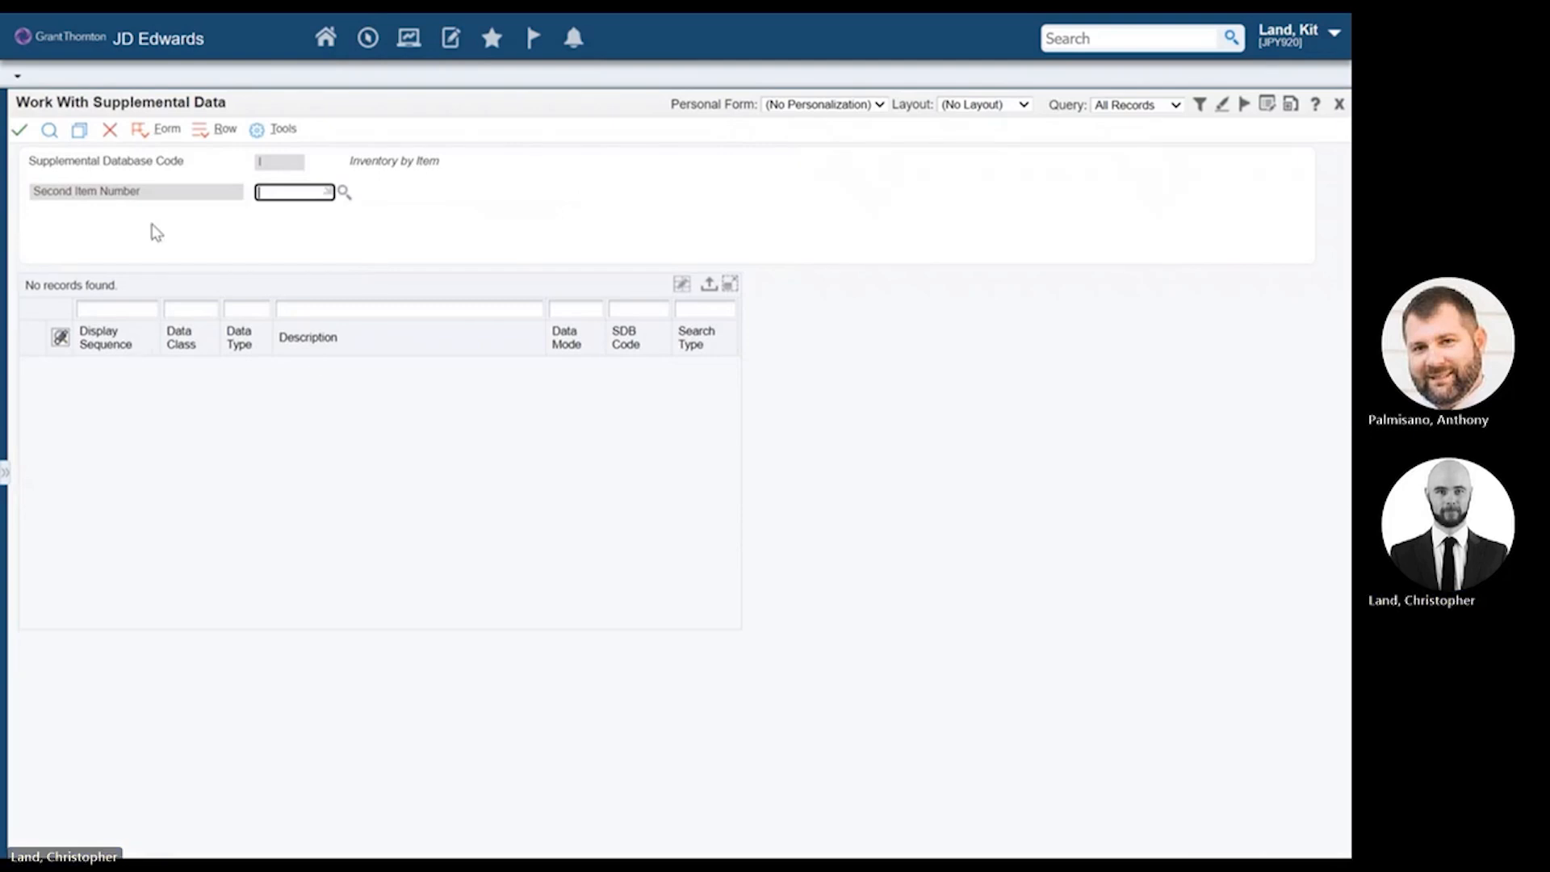
left_click(103, 131)
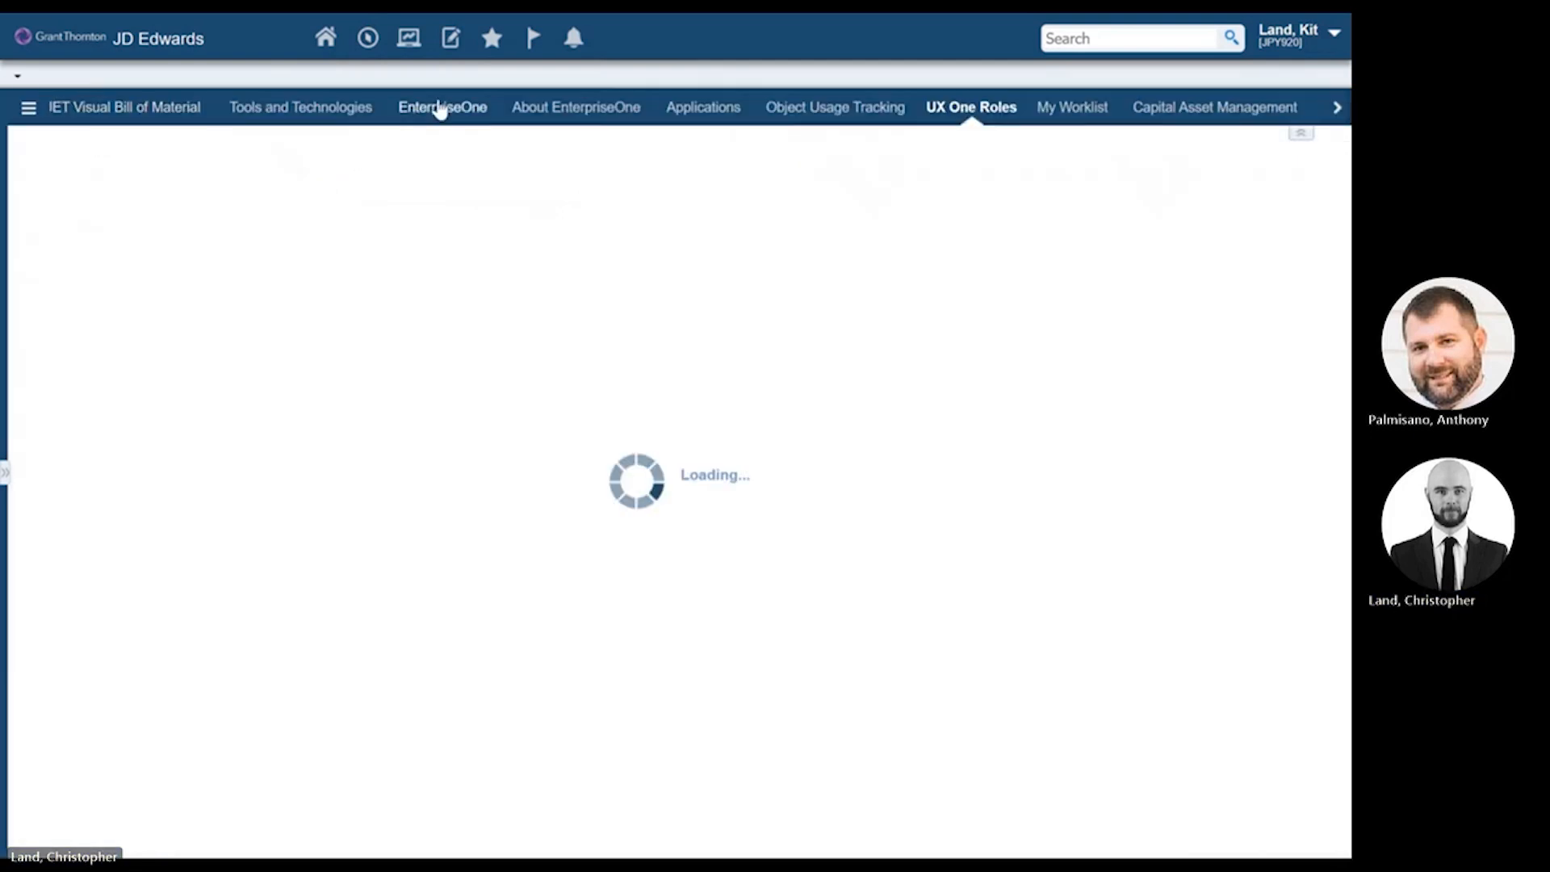
Step: Launch the supplemental data application P00092 with version CWL0001
left_click(367, 37)
key("End")
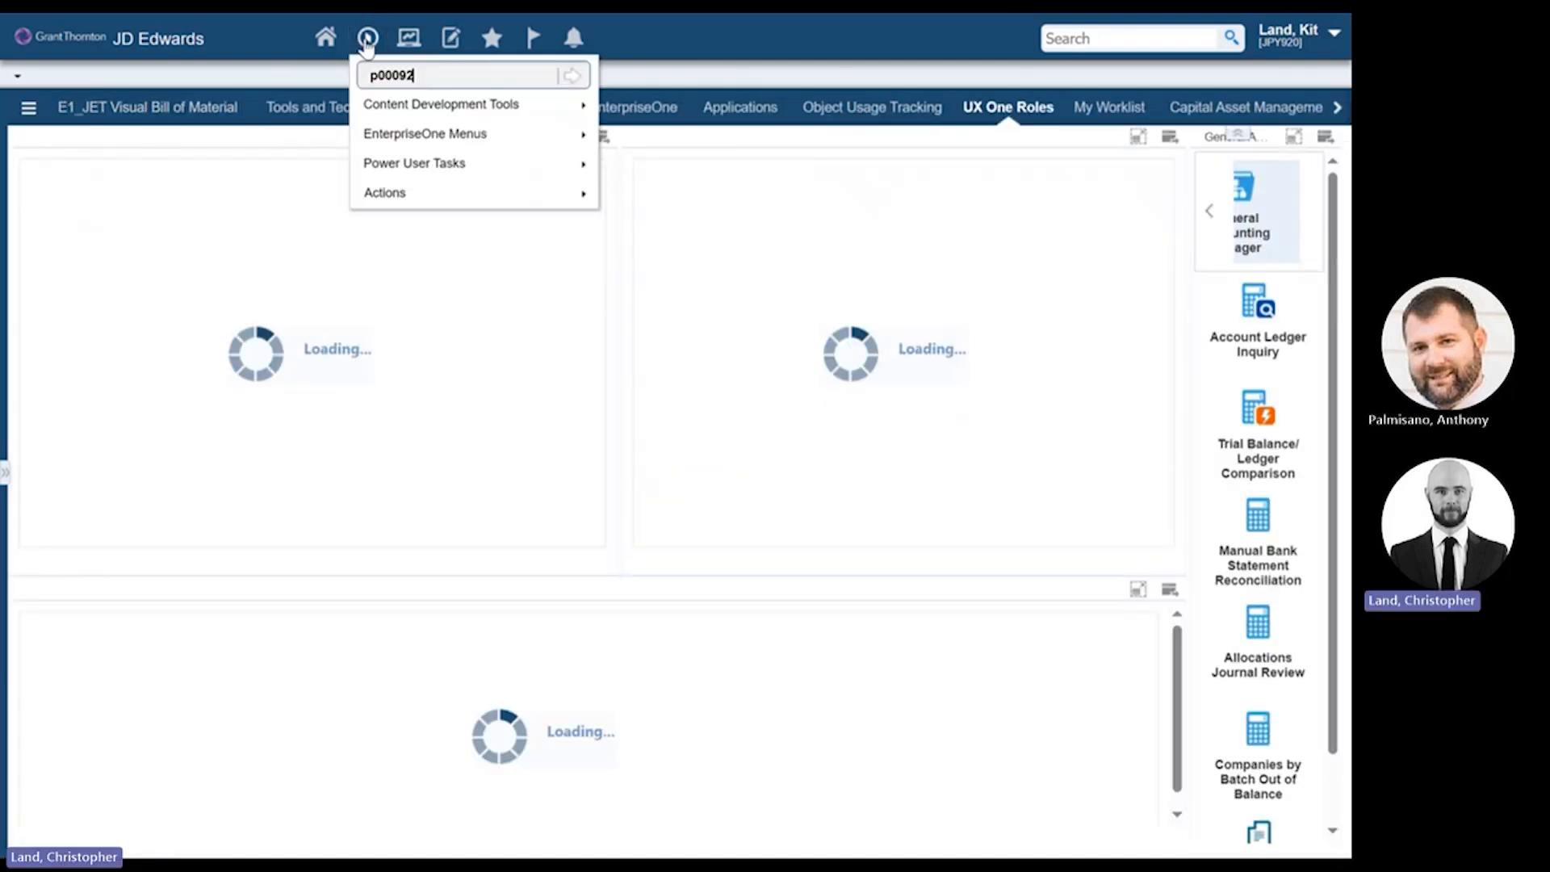
type("cwlp")
key("BackSpace")
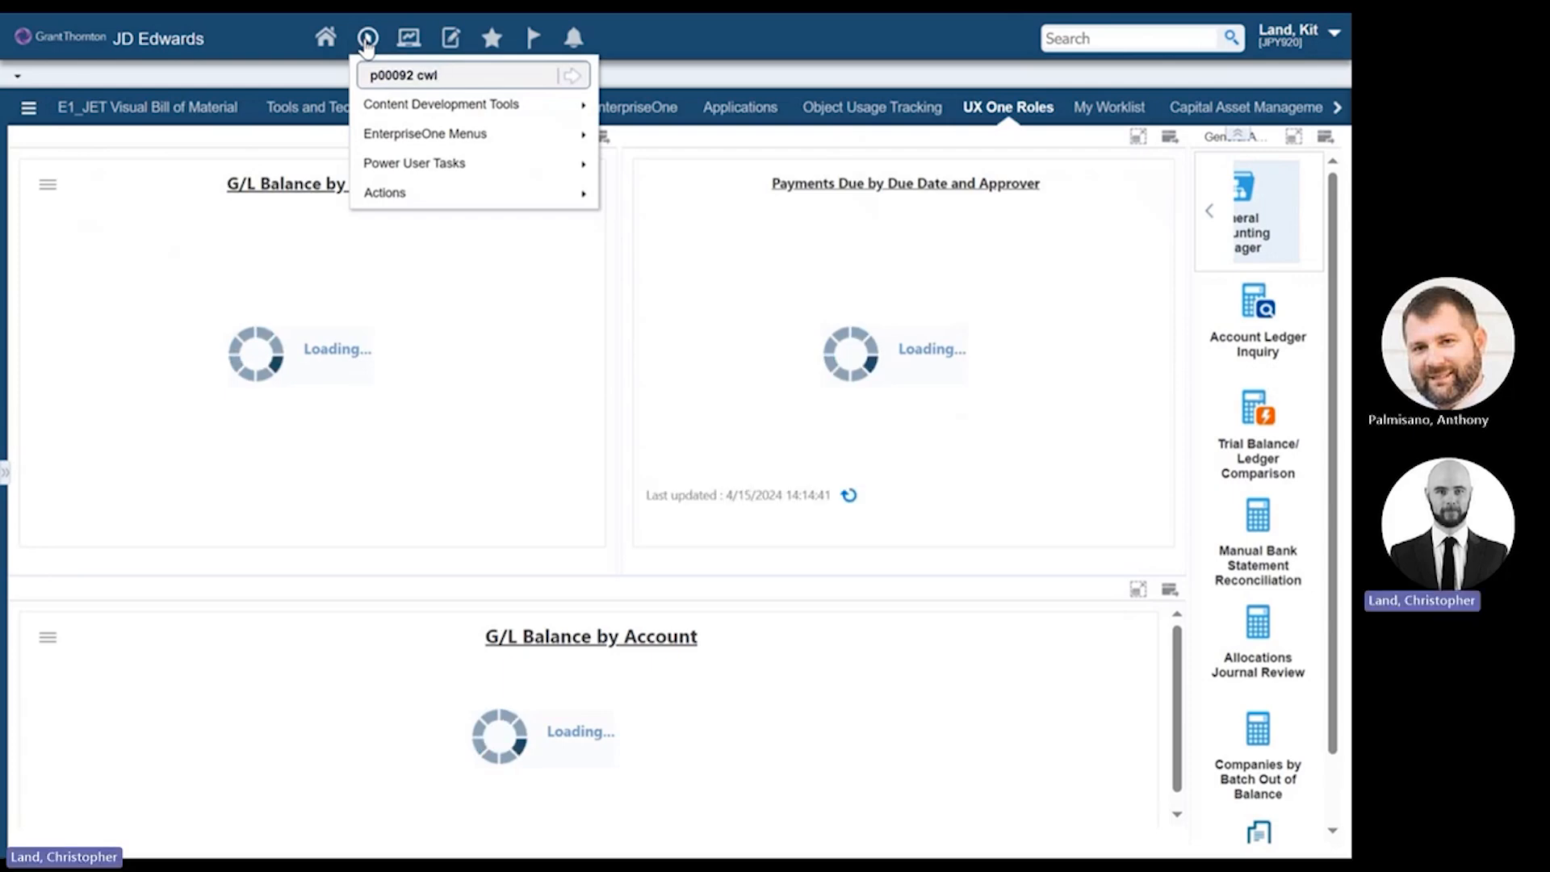
type("0001")
key("Return")
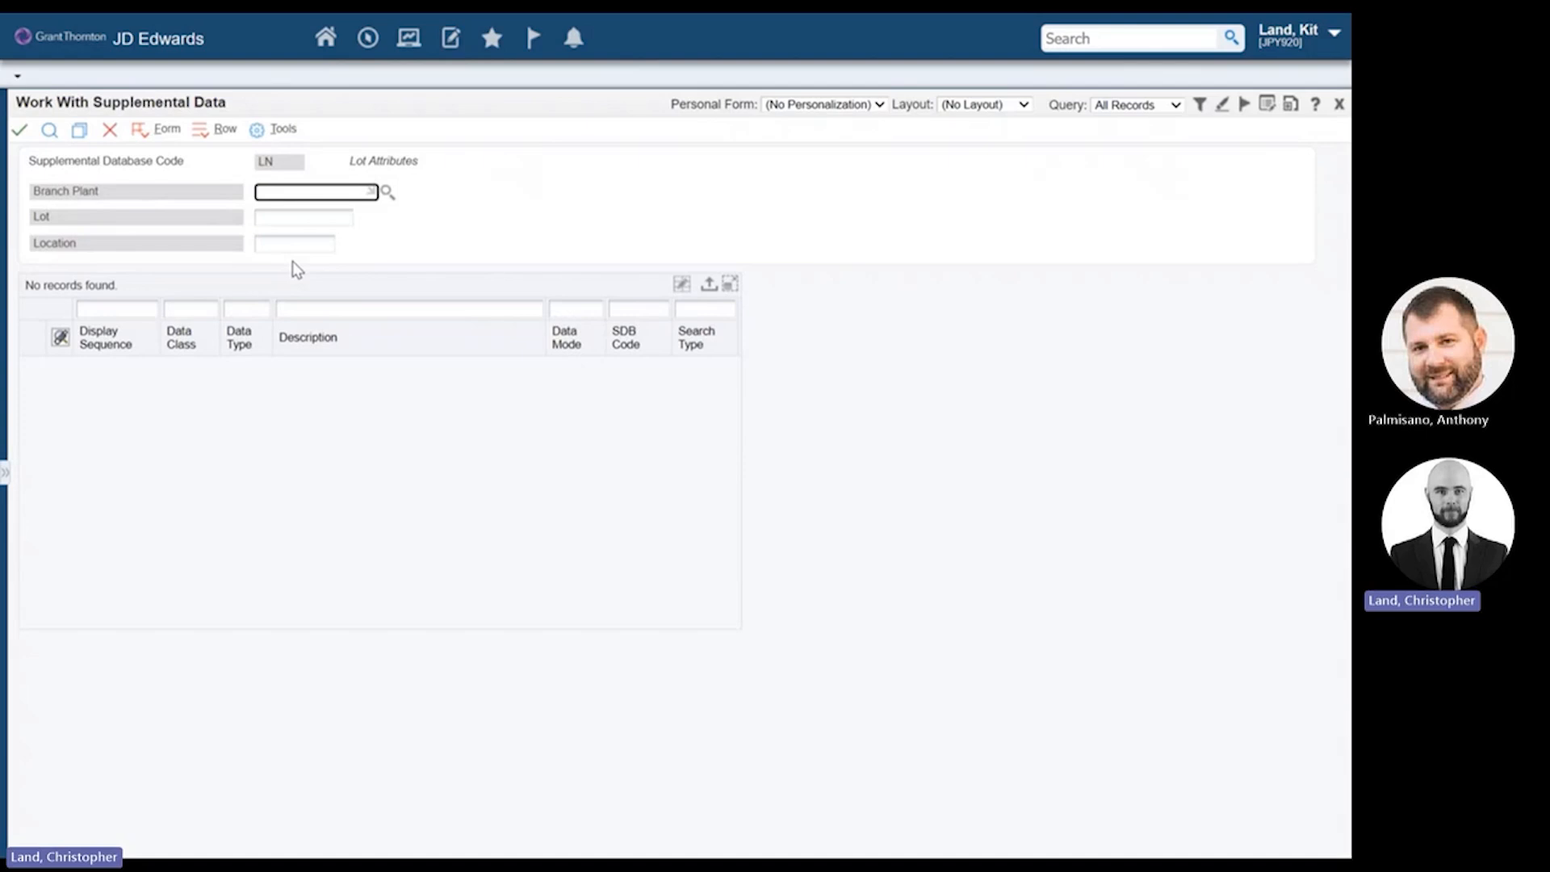
Step: Find the Lot Attributes supplemental data for Branch Plant M30, Lot STK and Location 1234
type("M30")
key("Tab")
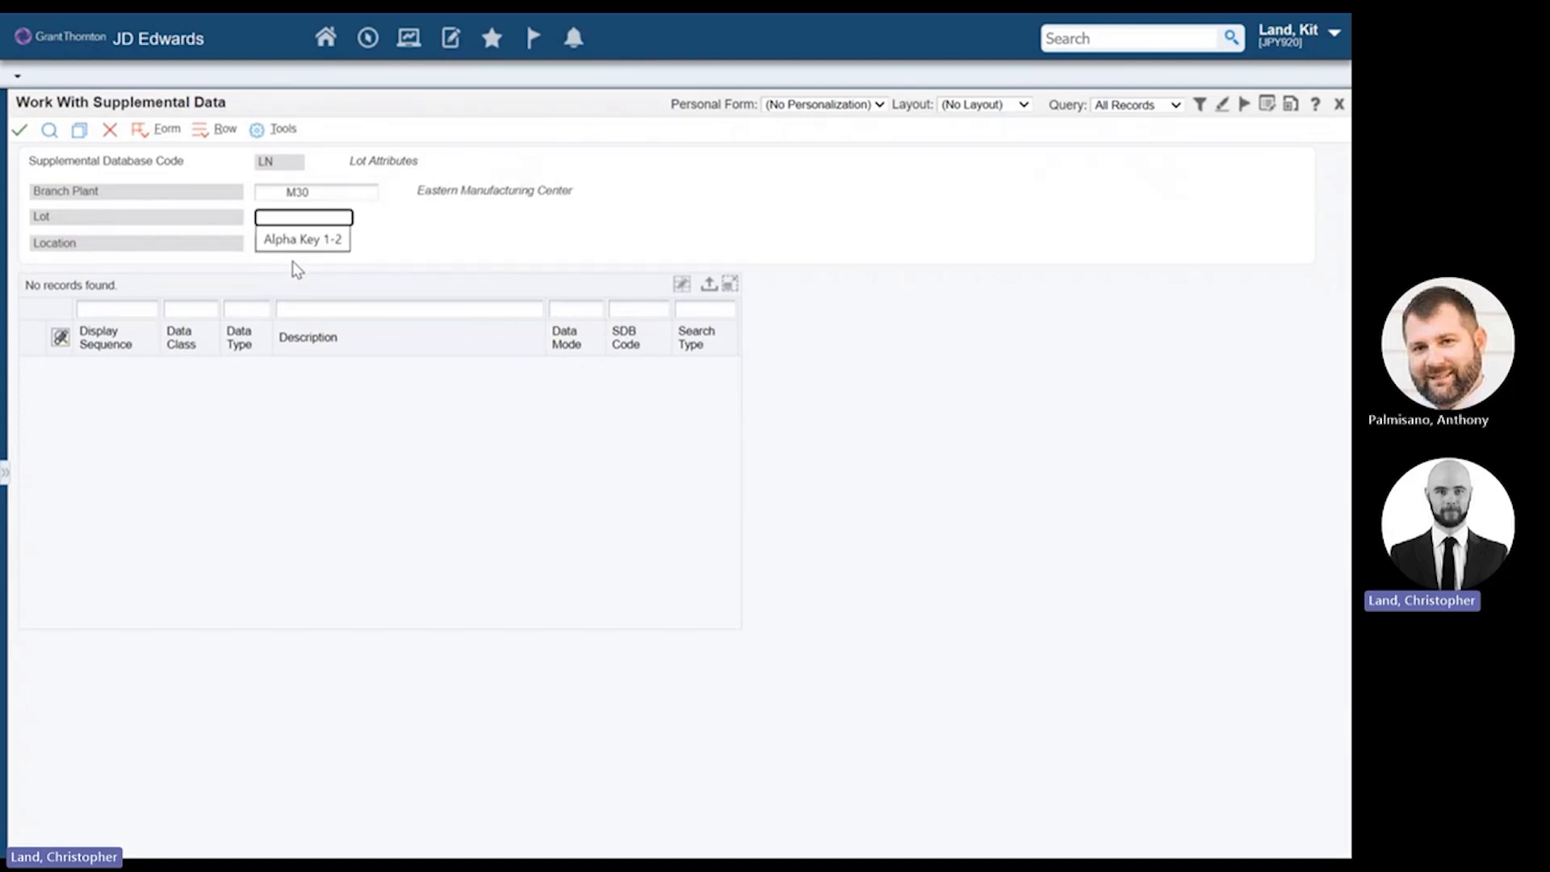
type("STK")
key("Tab")
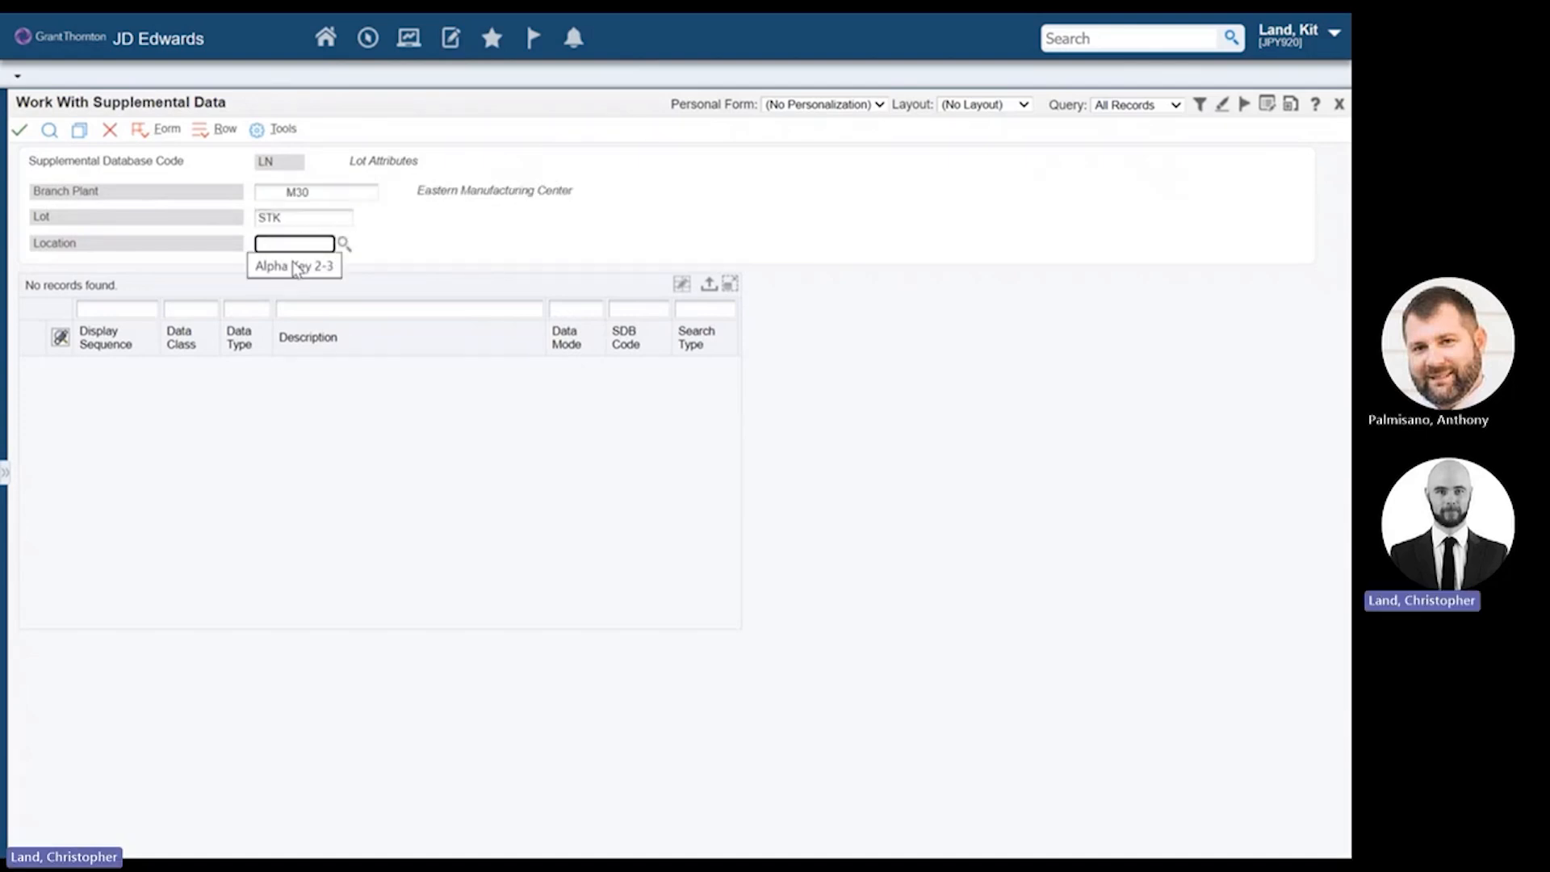
type("1234")
key("Tab")
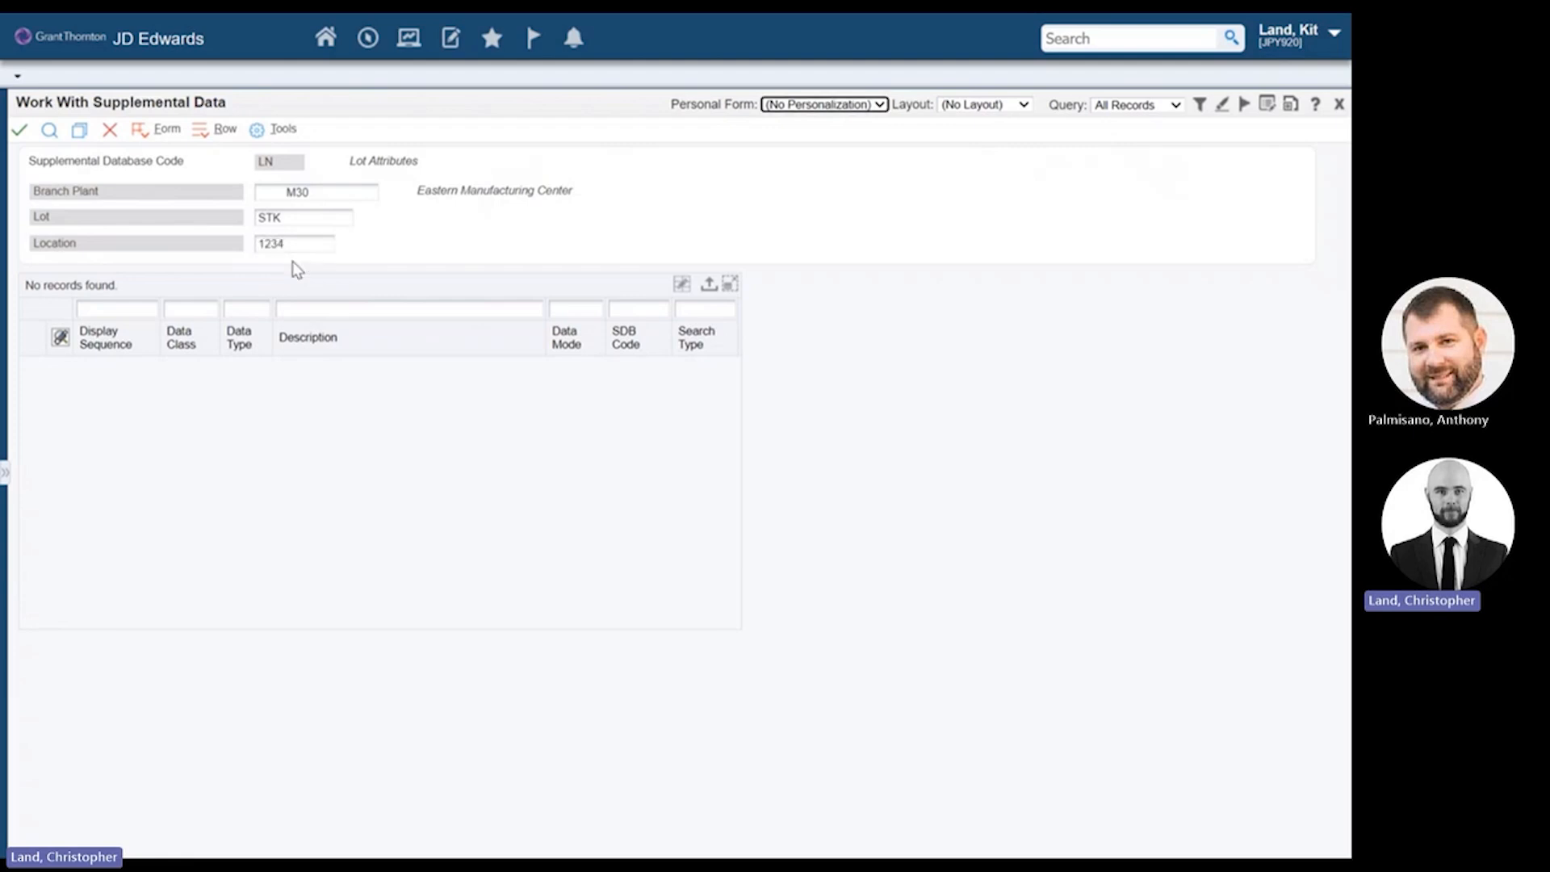
left_click(45, 133)
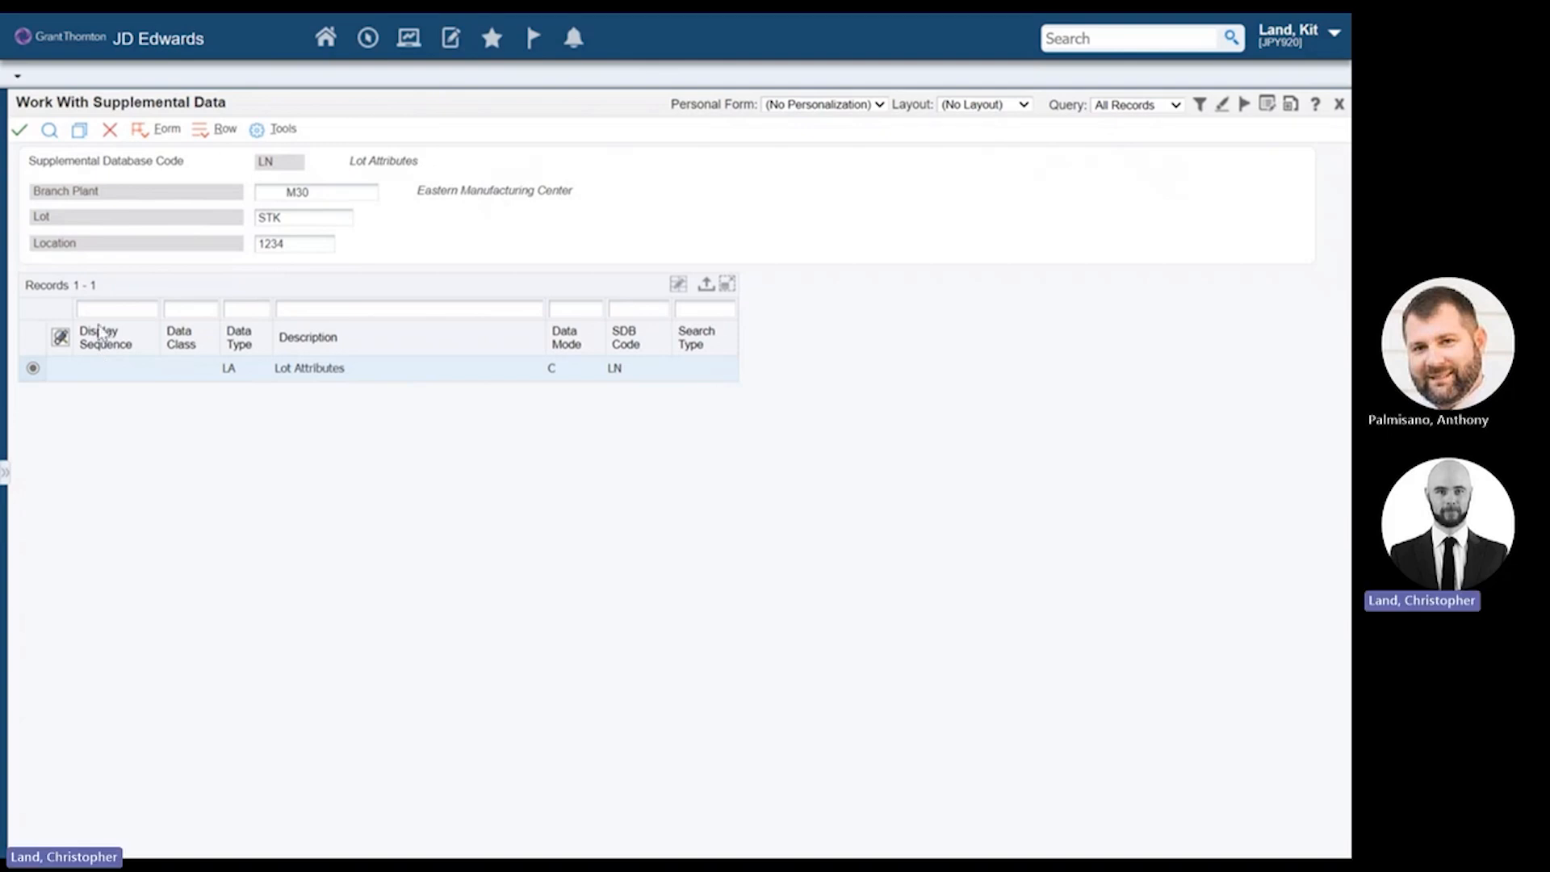
Step: Open the LA data entry, view all its grid columns, restore the Standard grid format and exit the supplemental data application
left_click(22, 130)
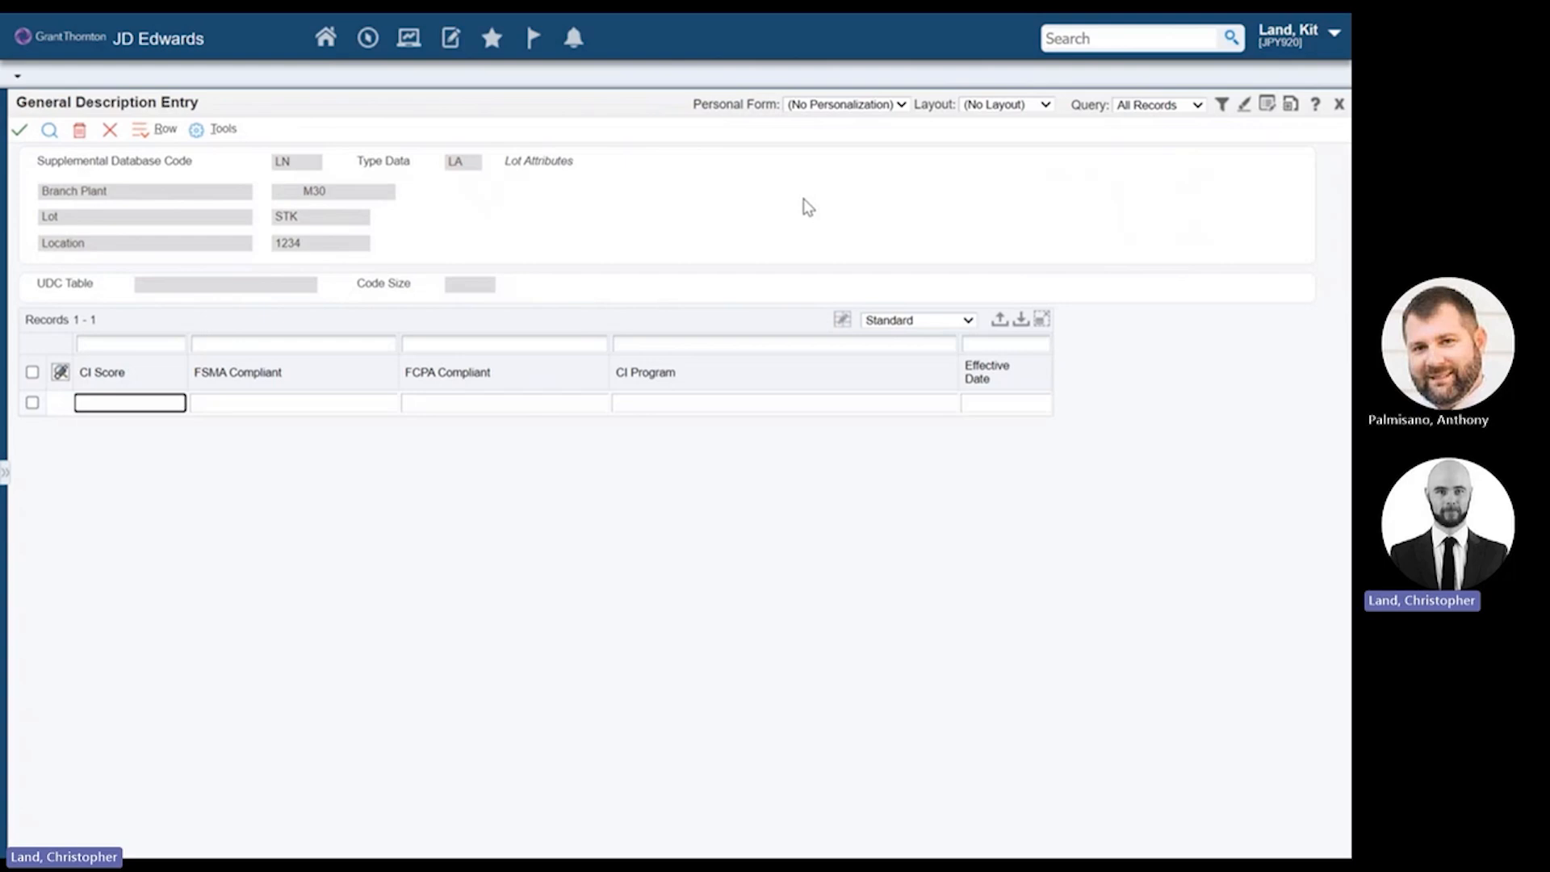
left_click(906, 323)
left_click(901, 337)
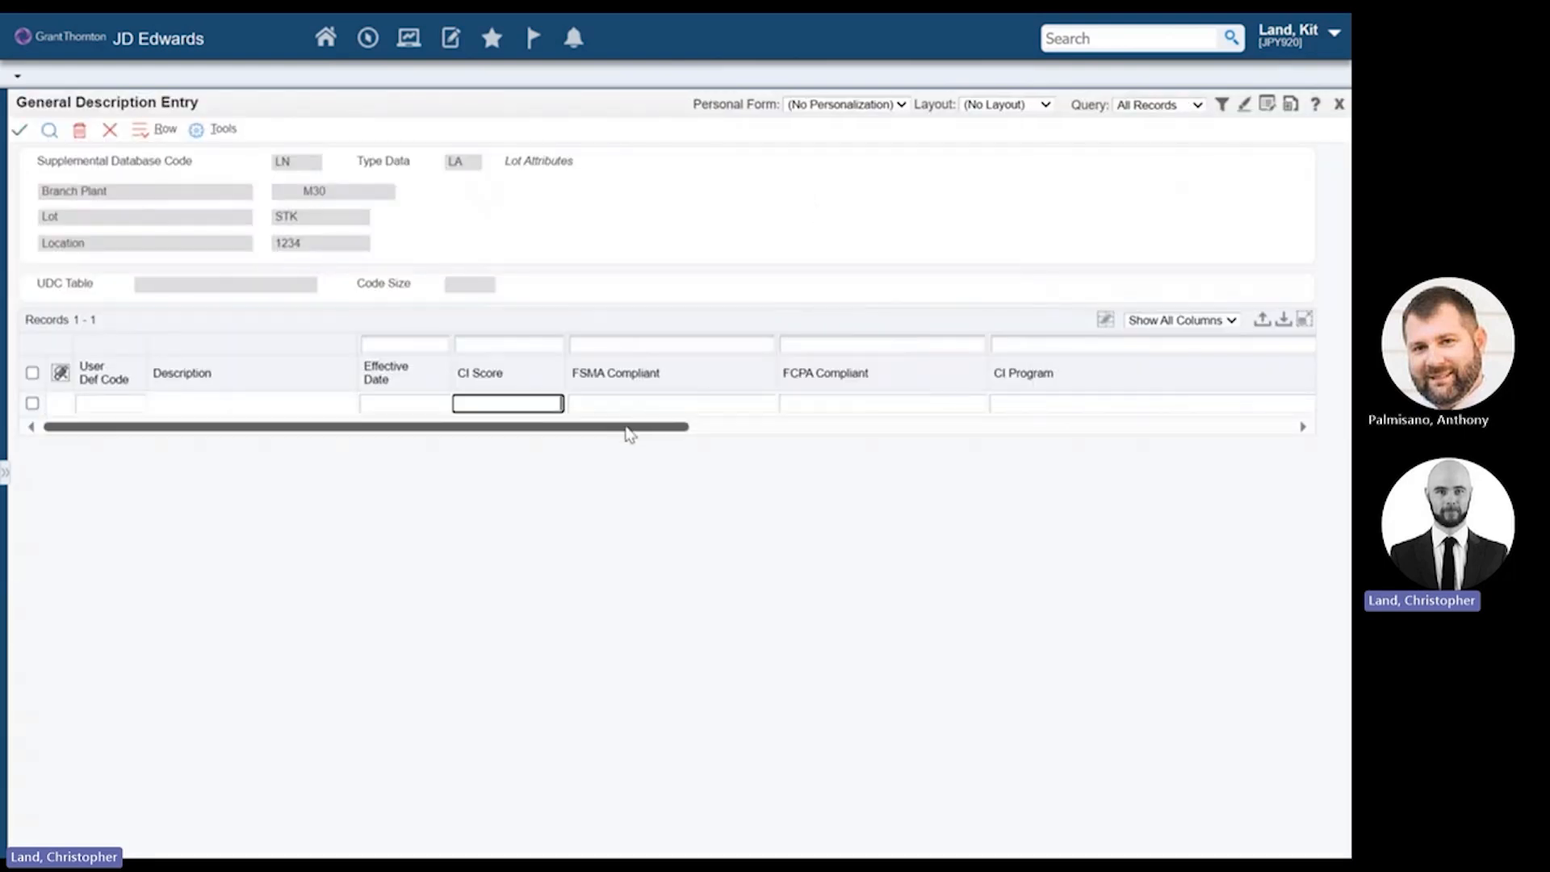
left_click_drag(629, 428, 146, 410)
left_click(1163, 321)
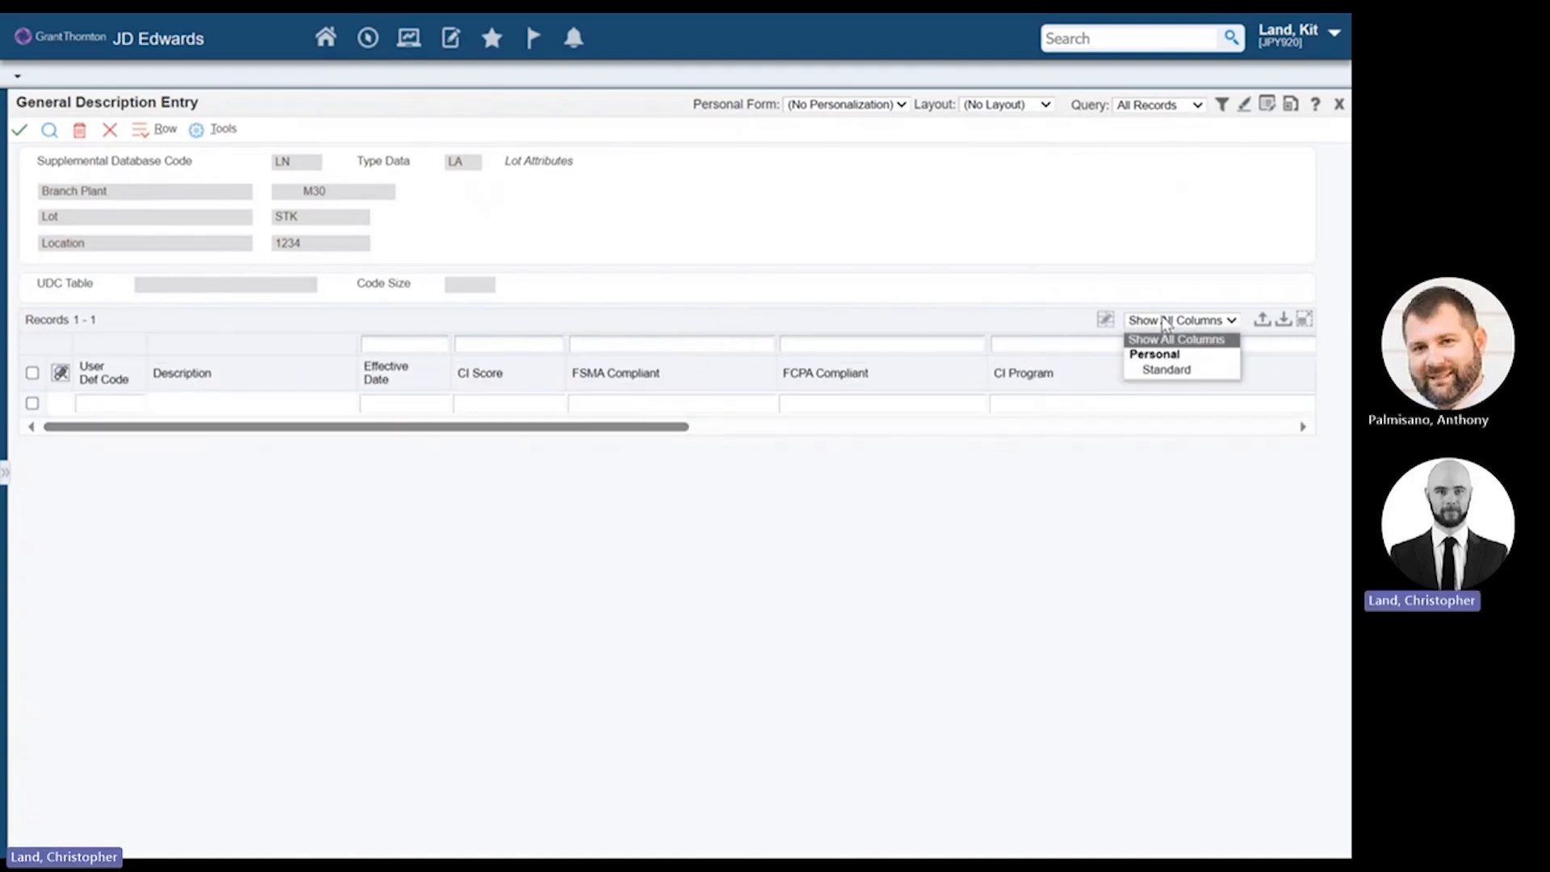
left_click(1173, 372)
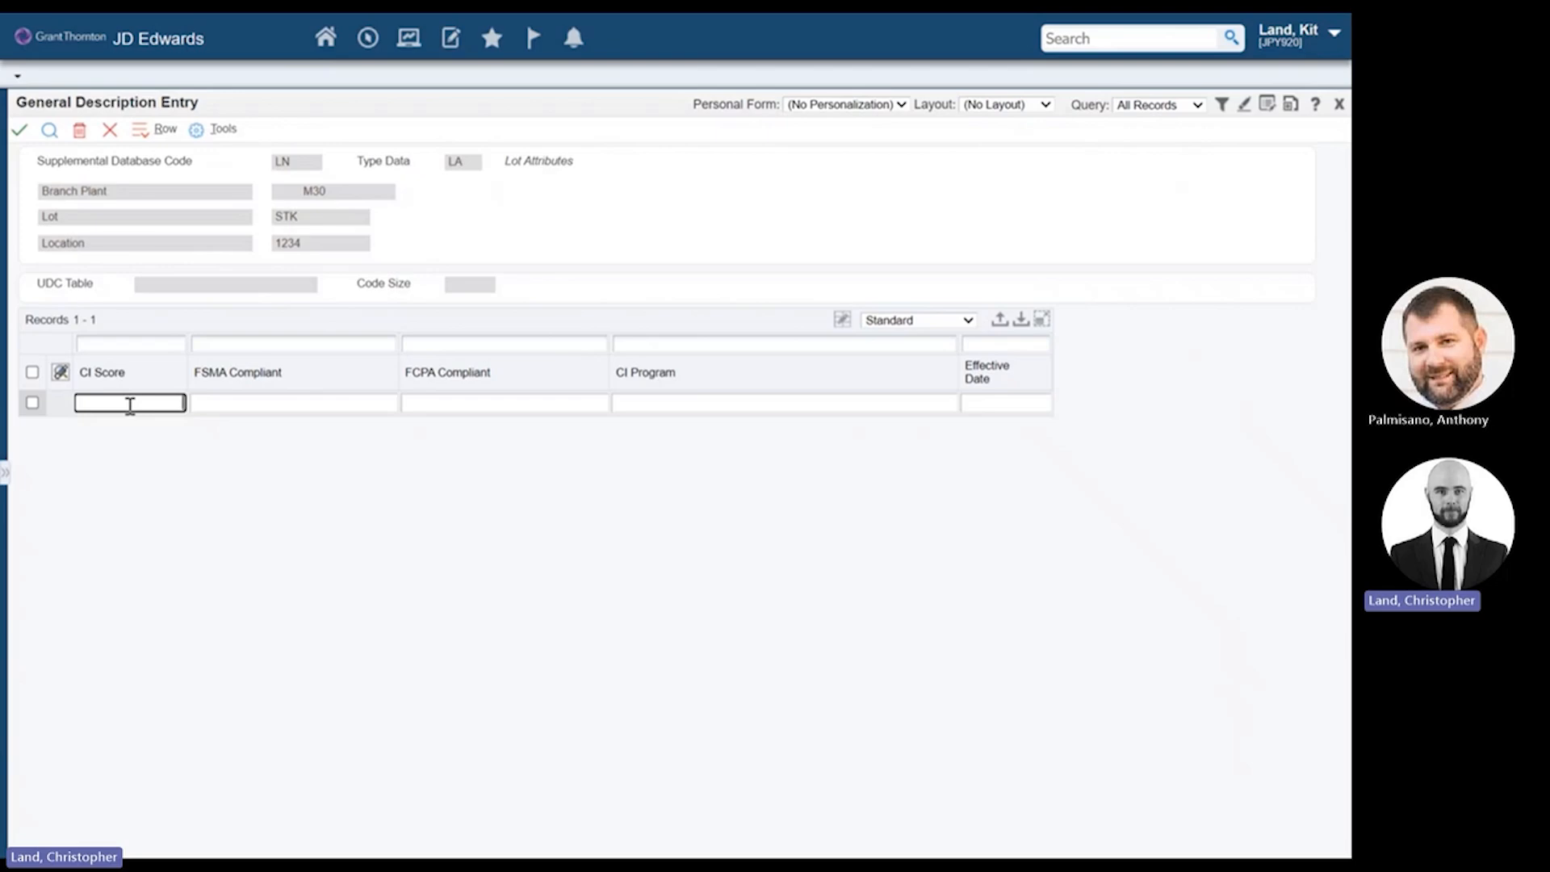
left_click(110, 129)
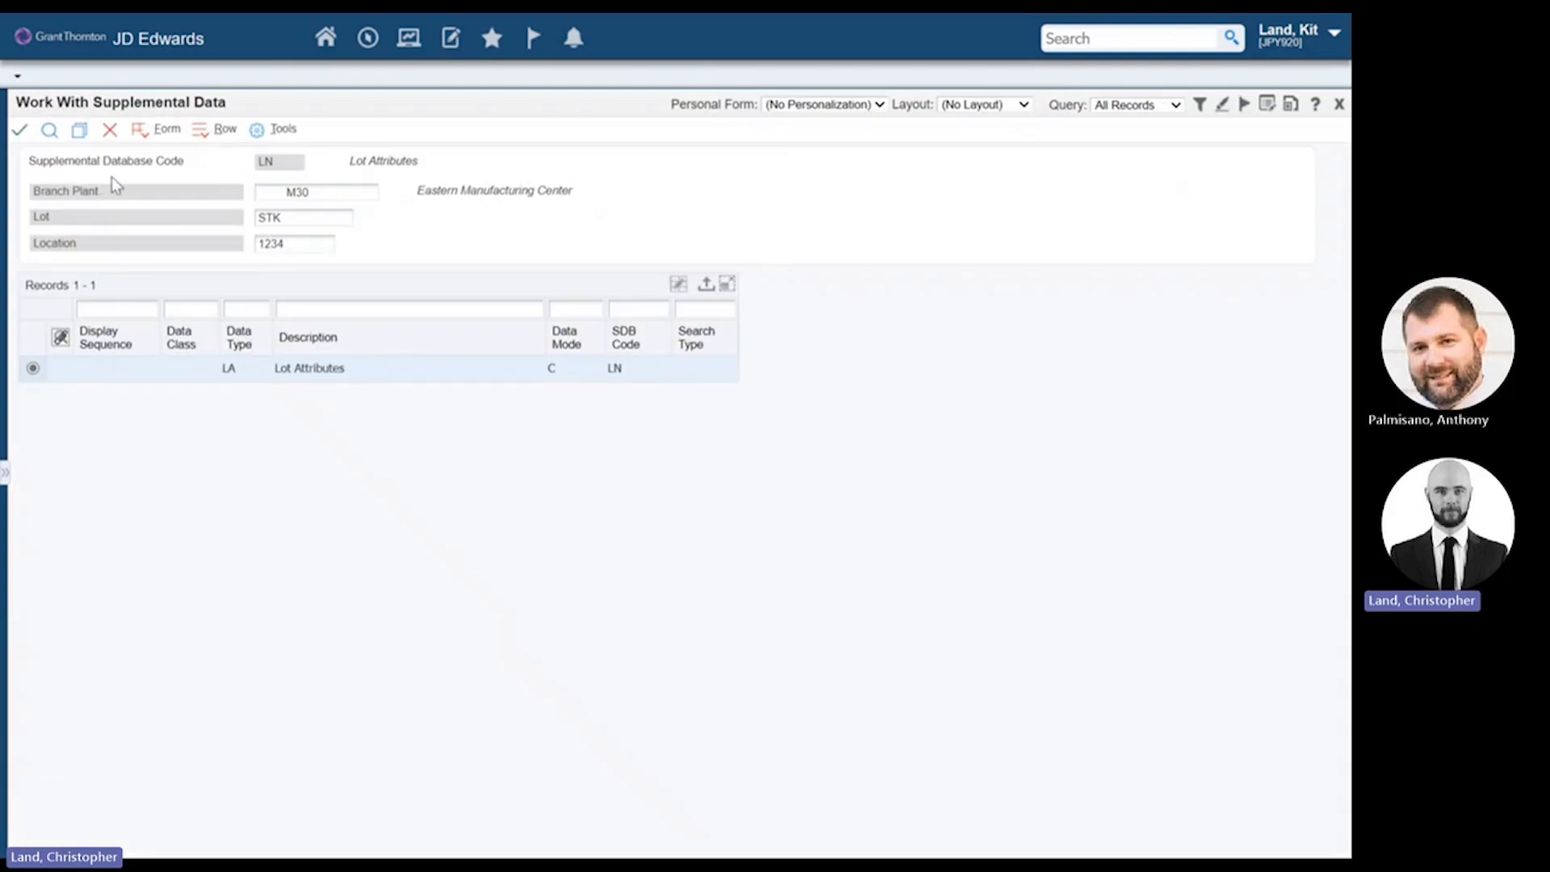
left_click(109, 129)
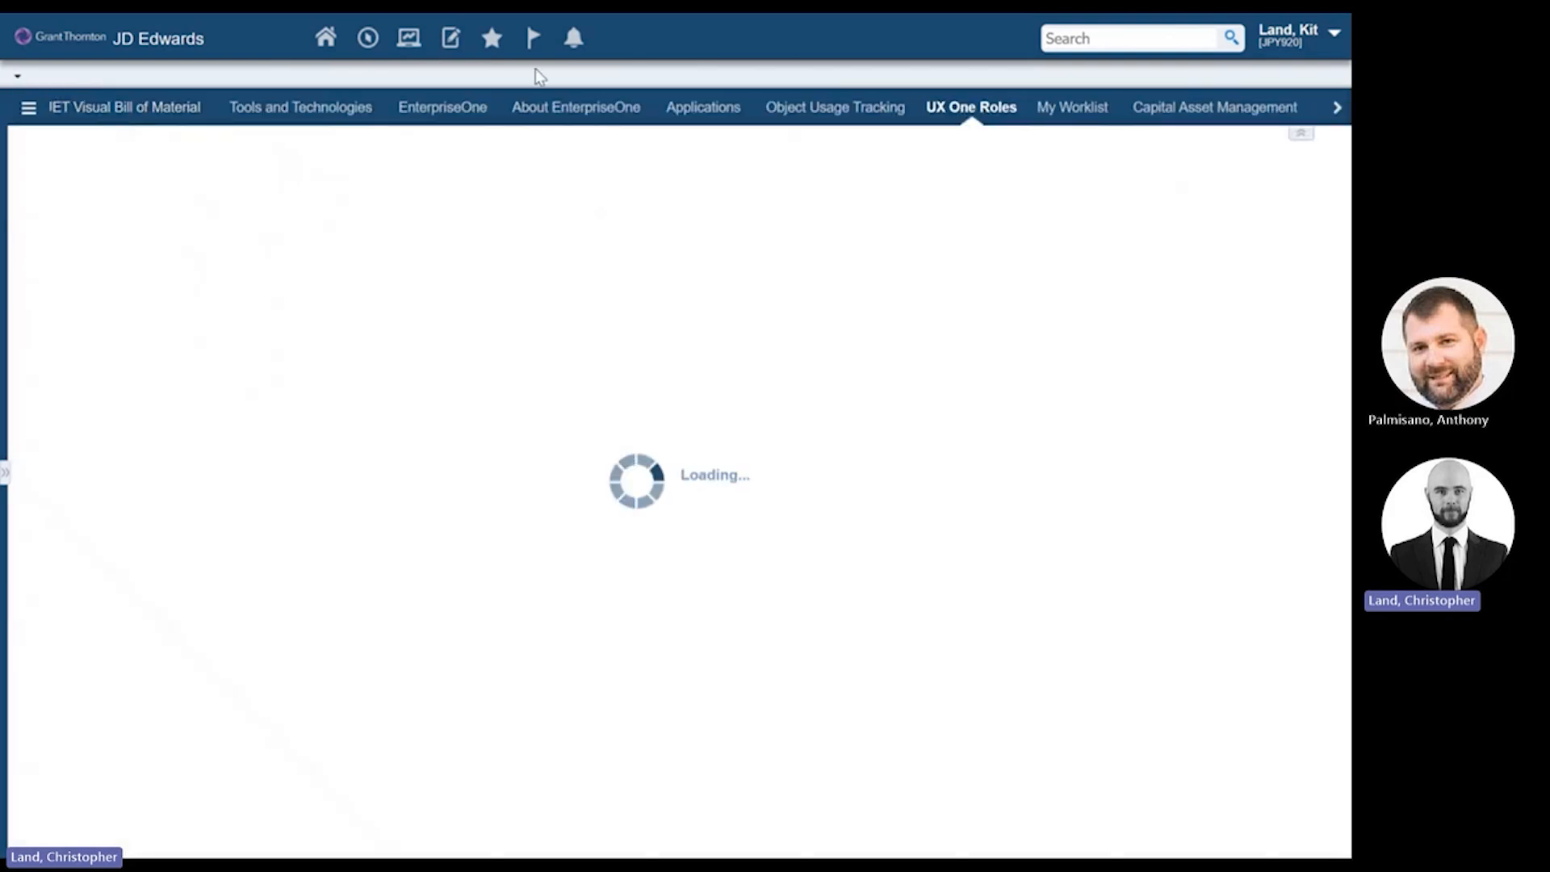
Step: Open the list of purchase orders to receive, filter it by the order number and open the receipt for the item 2006 line
left_click(368, 40)
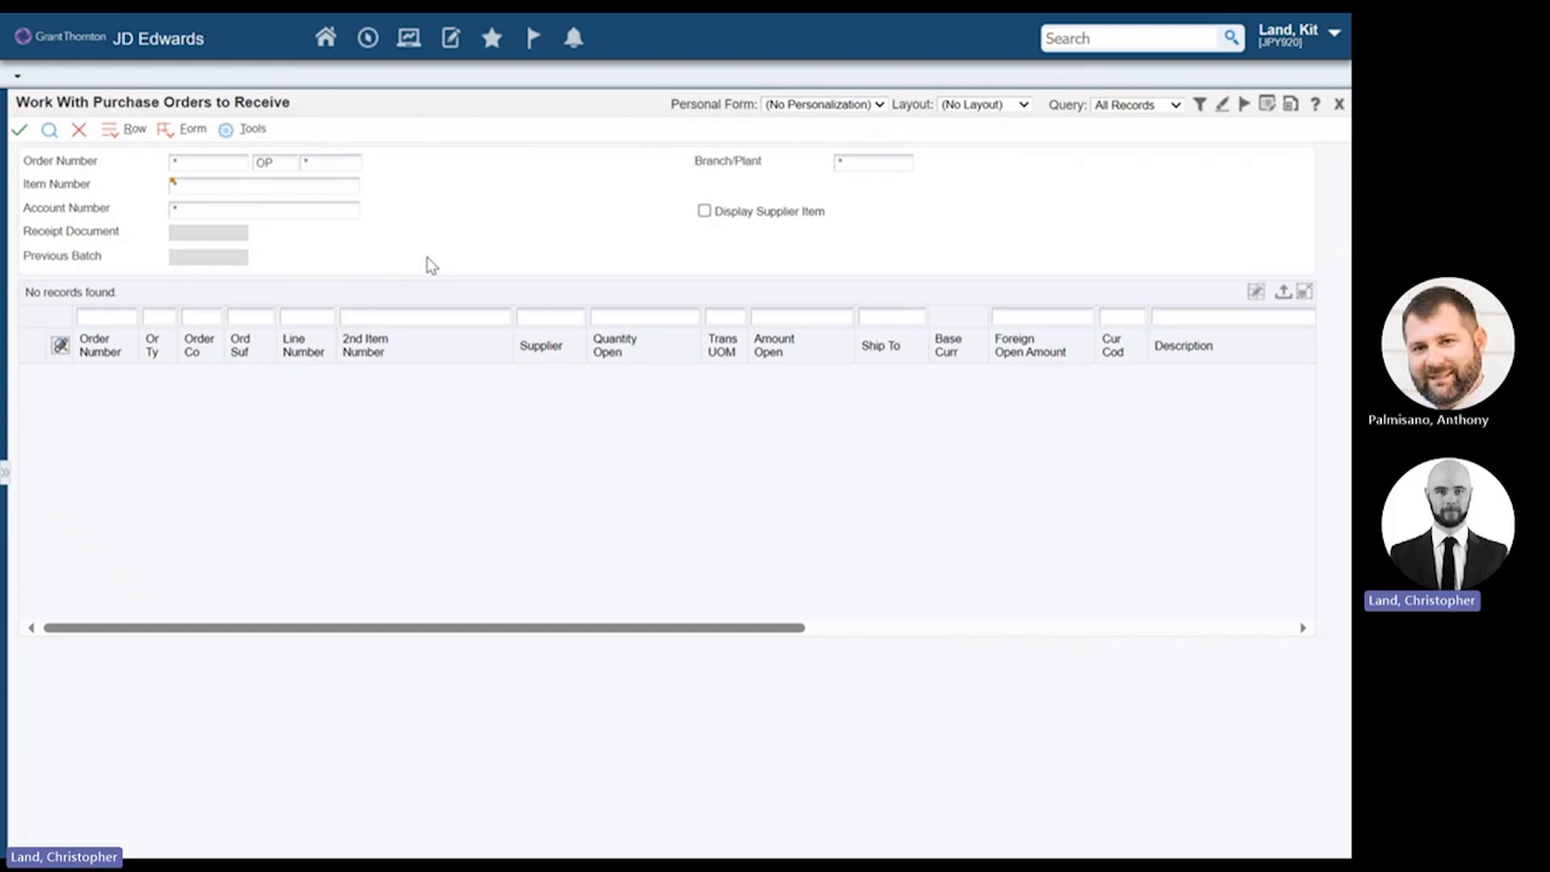
left_click(107, 316)
key("Return")
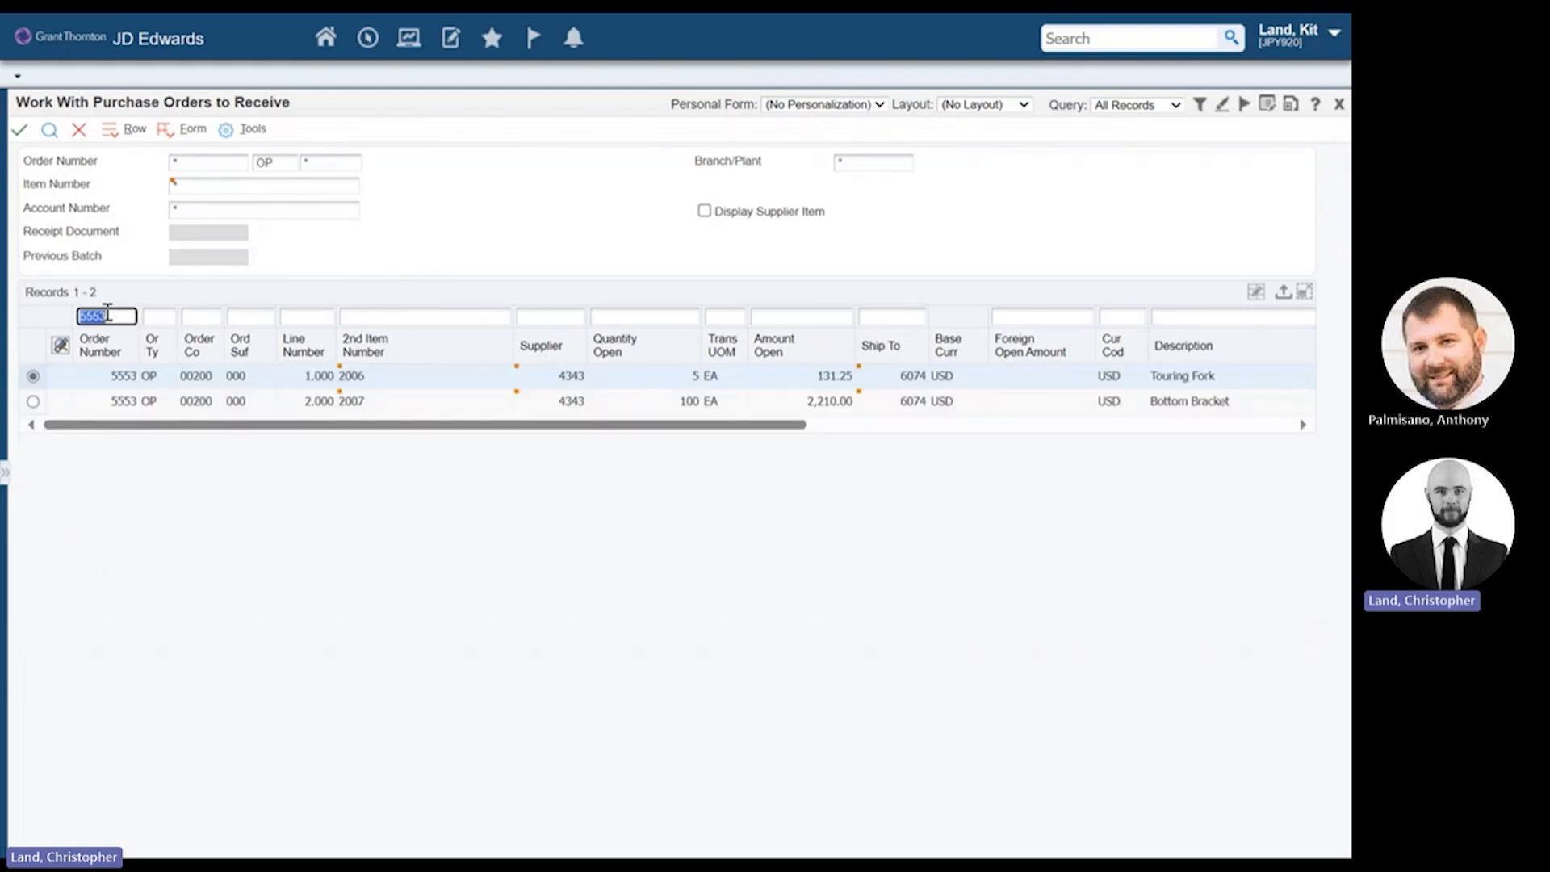
left_click(18, 134)
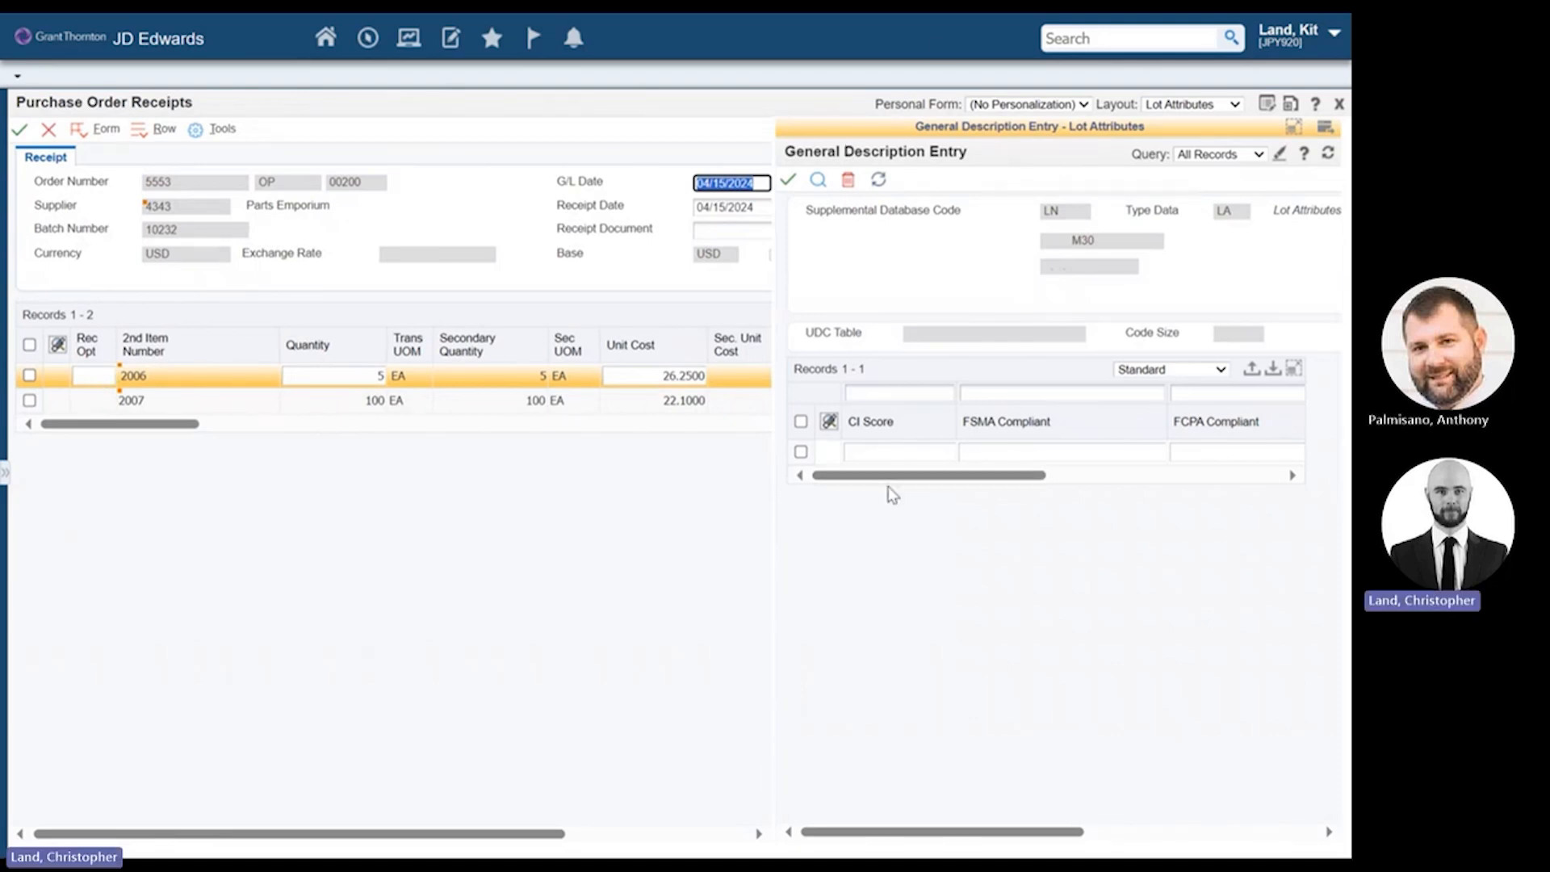
Step: Select the receipt line for item 2006 and enter STK as its Location and 9999 as its Lot/Serial
mouse_move(892, 476)
left_mouse_down()
mouse_move(960, 449)
mouse_move(1170, 442)
mouse_move(907, 484)
left_mouse_up()
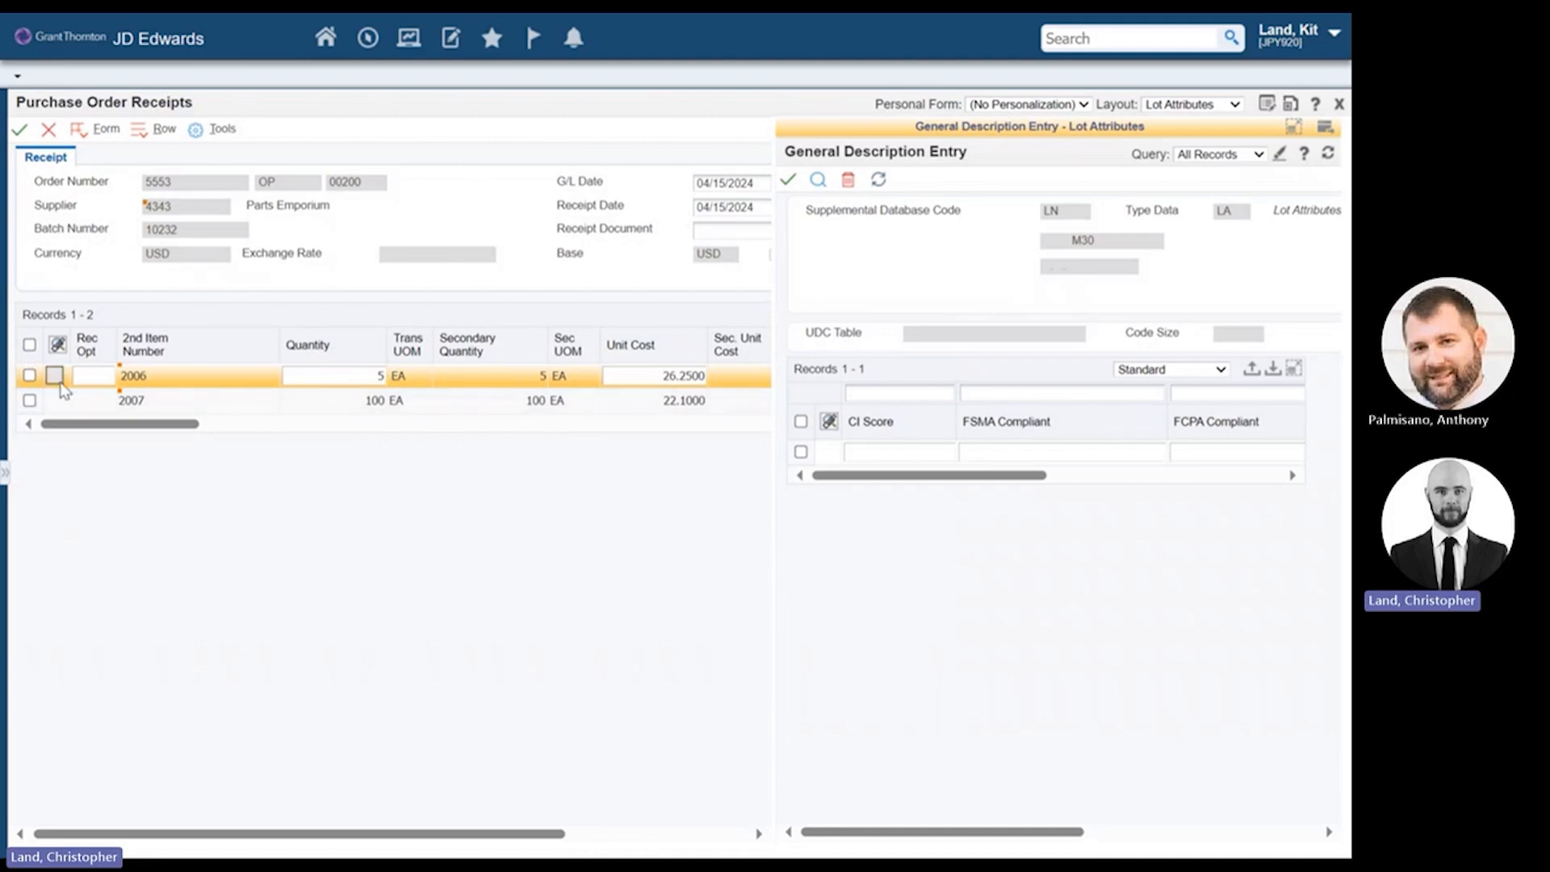
left_click(29, 375)
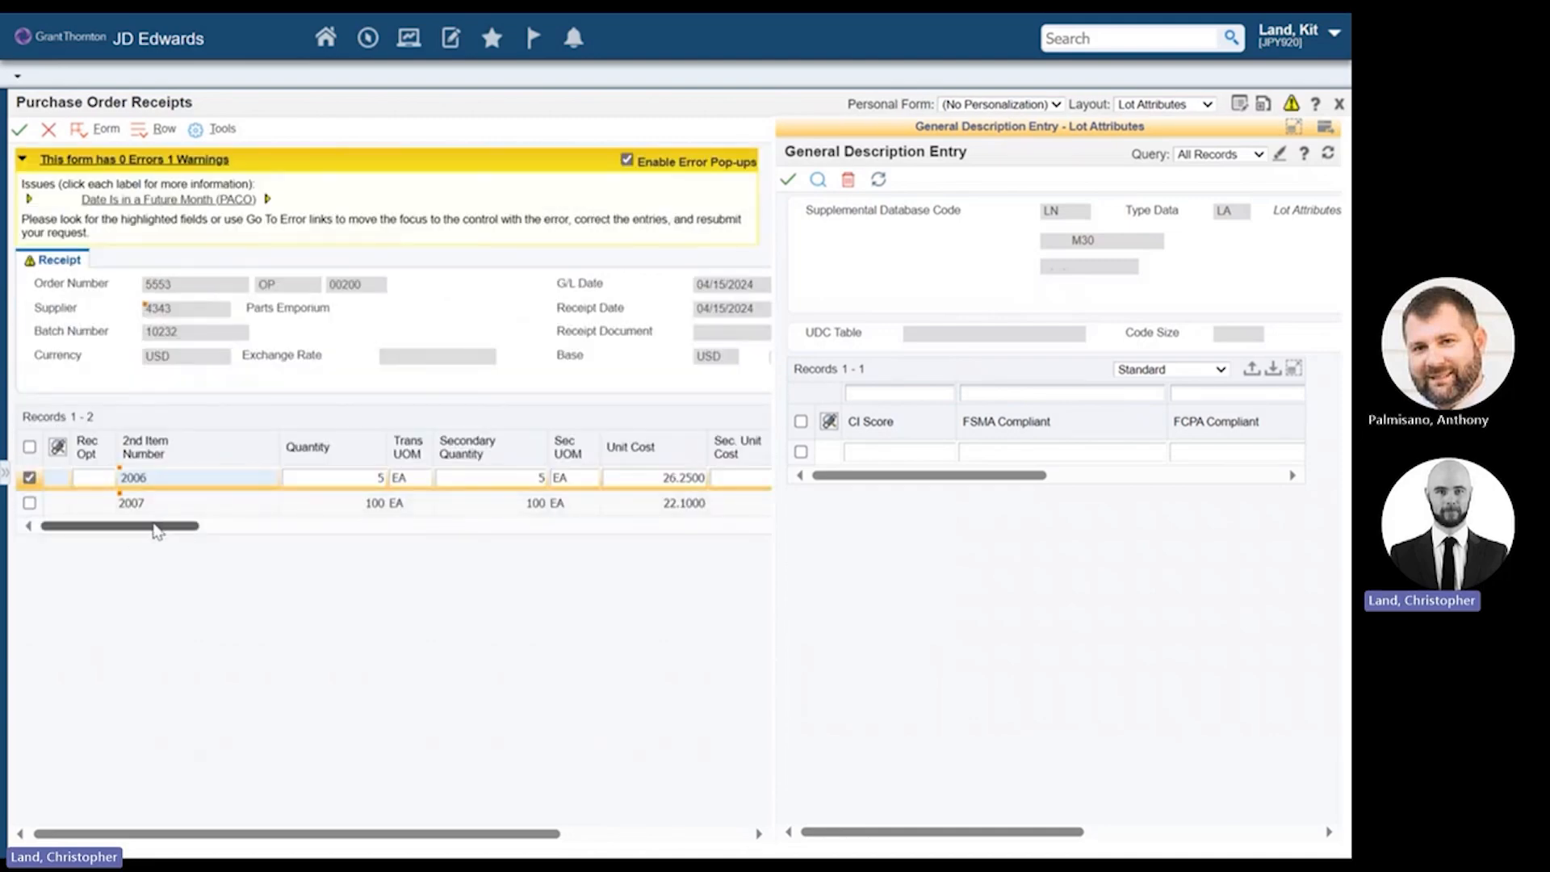
left_click_drag(155, 526, 296, 521)
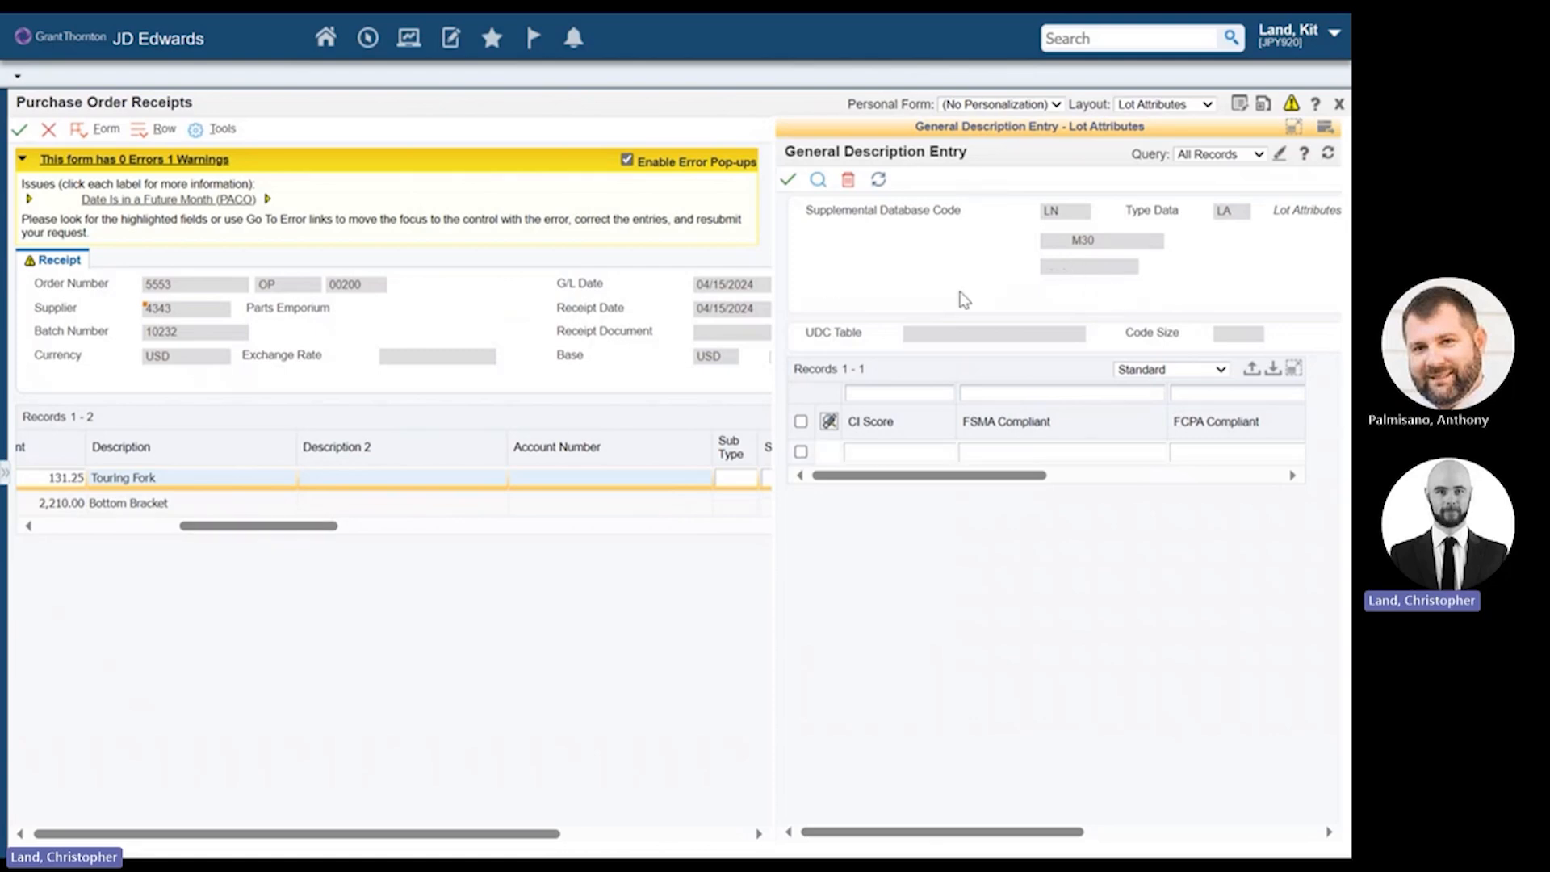
left_click_drag(325, 526, 429, 497)
left_click(498, 477)
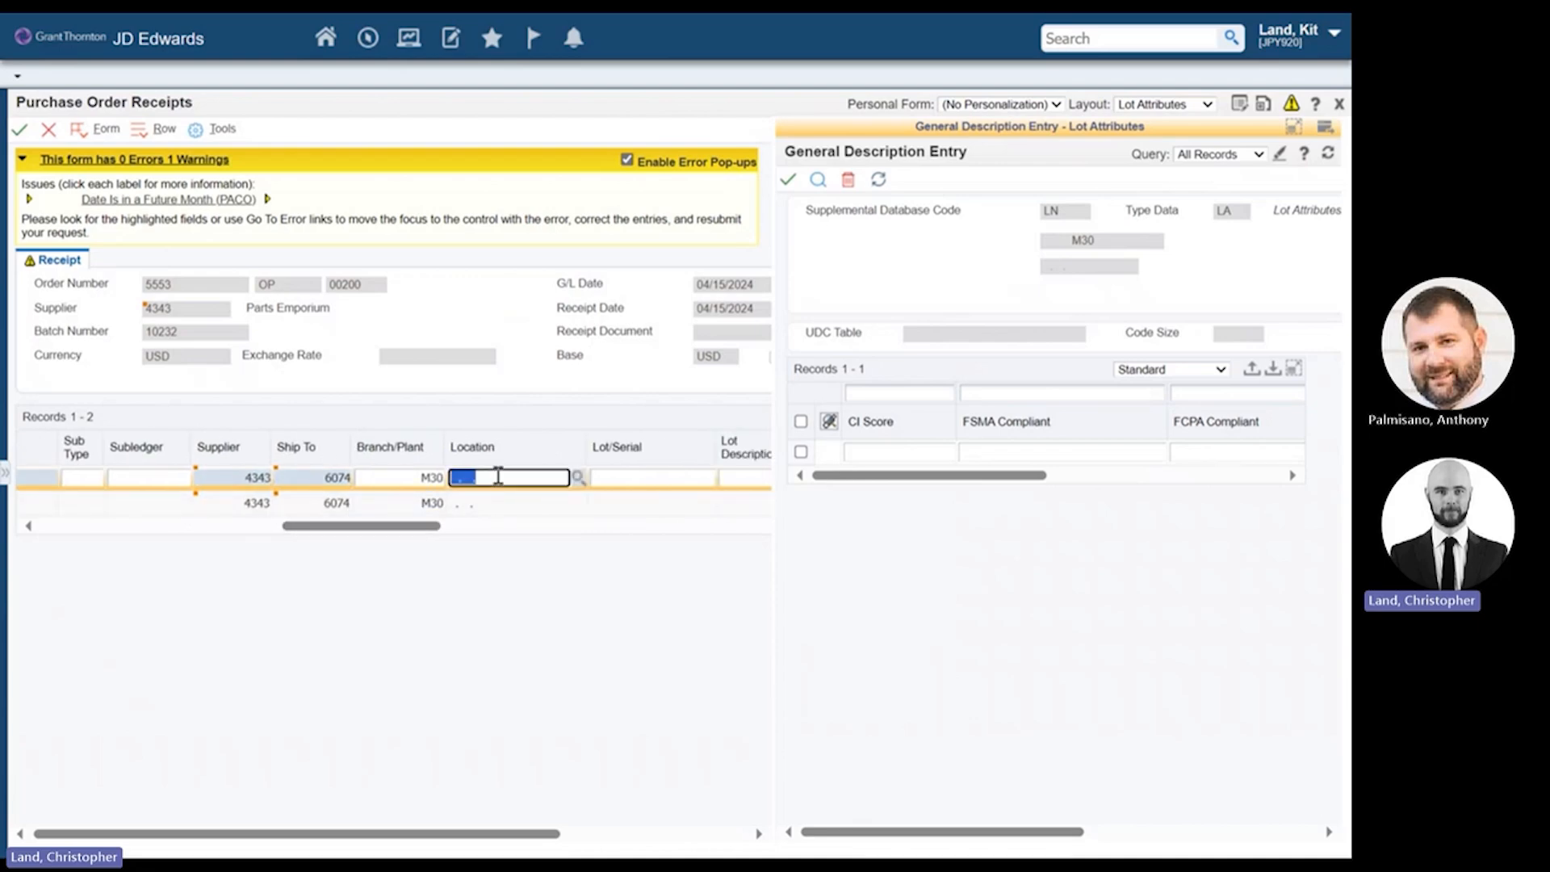
type("STK")
key("Tab")
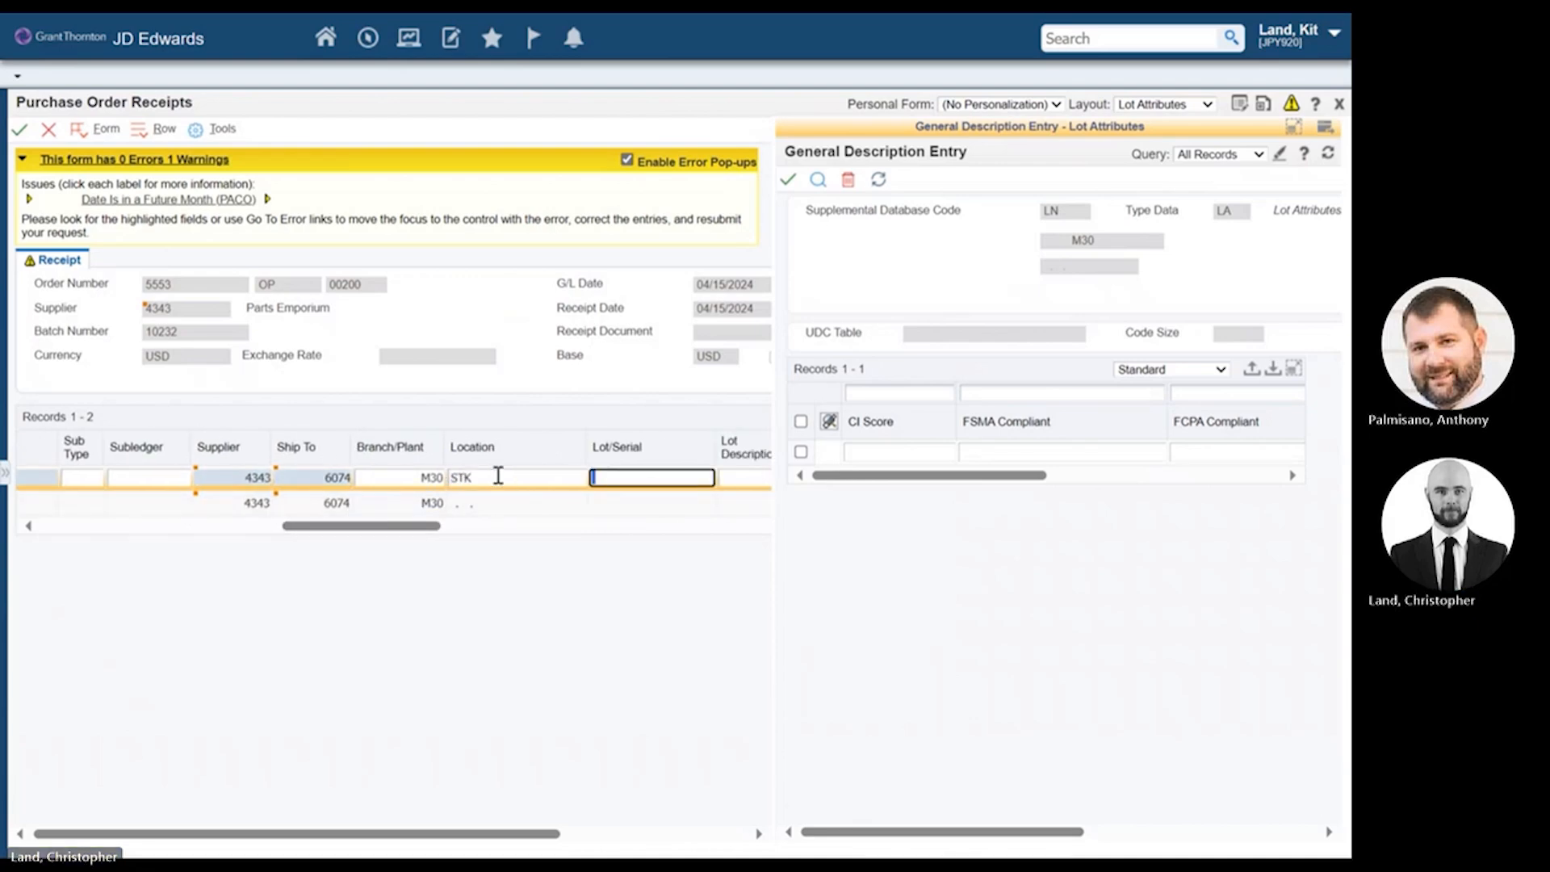
type("9999")
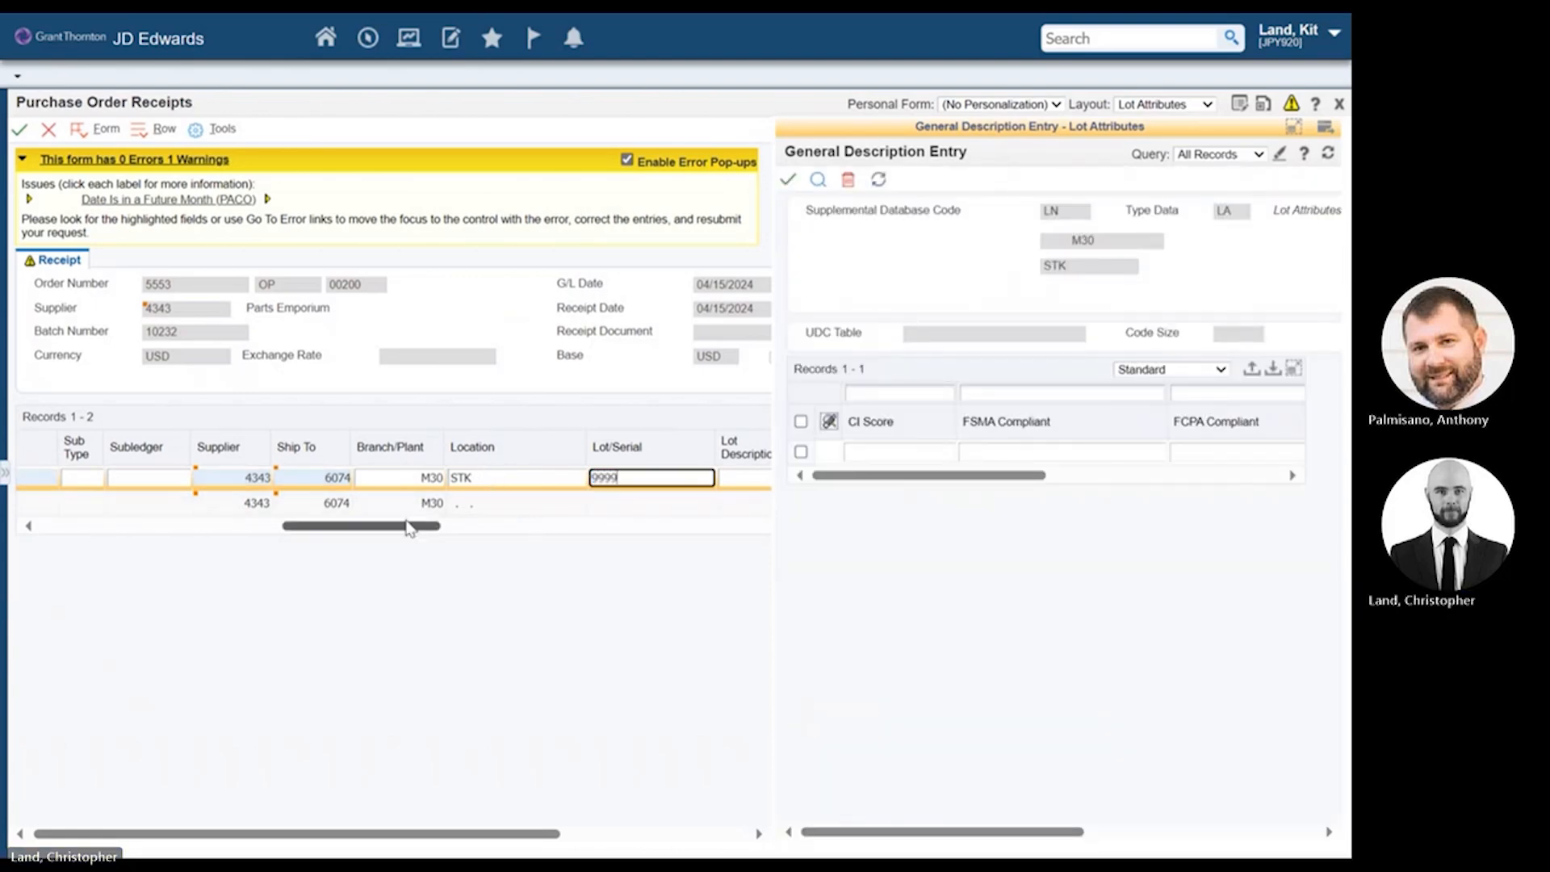
Step: For lot 9999 in location STK, enter a CI Score of 23.41, FSMA Compliant YES and FCPA Compliant NO
left_click(476, 479)
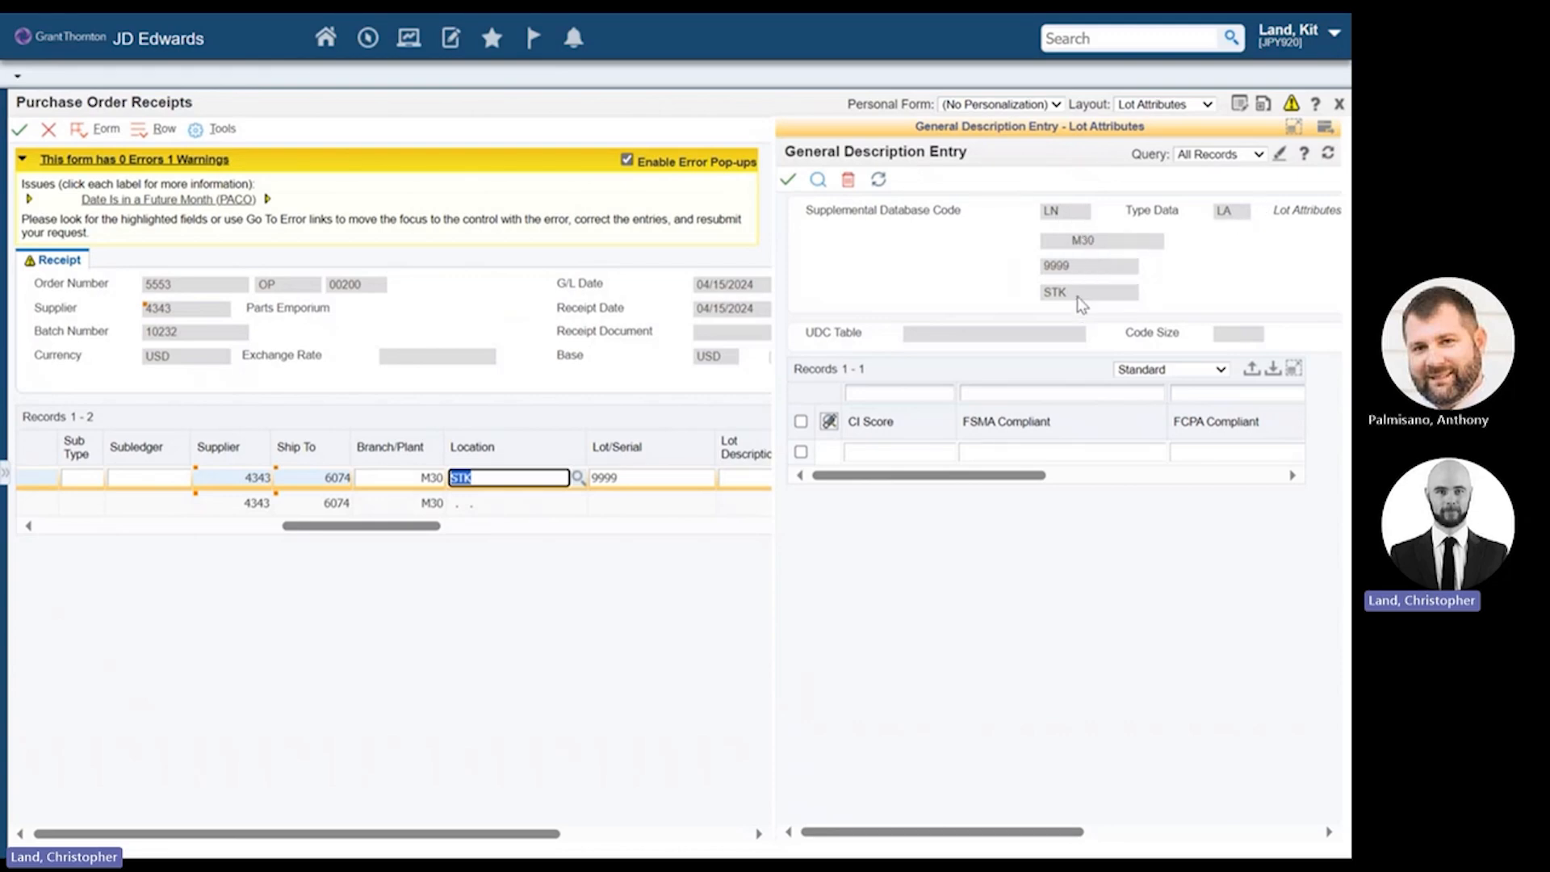
left_click(921, 452)
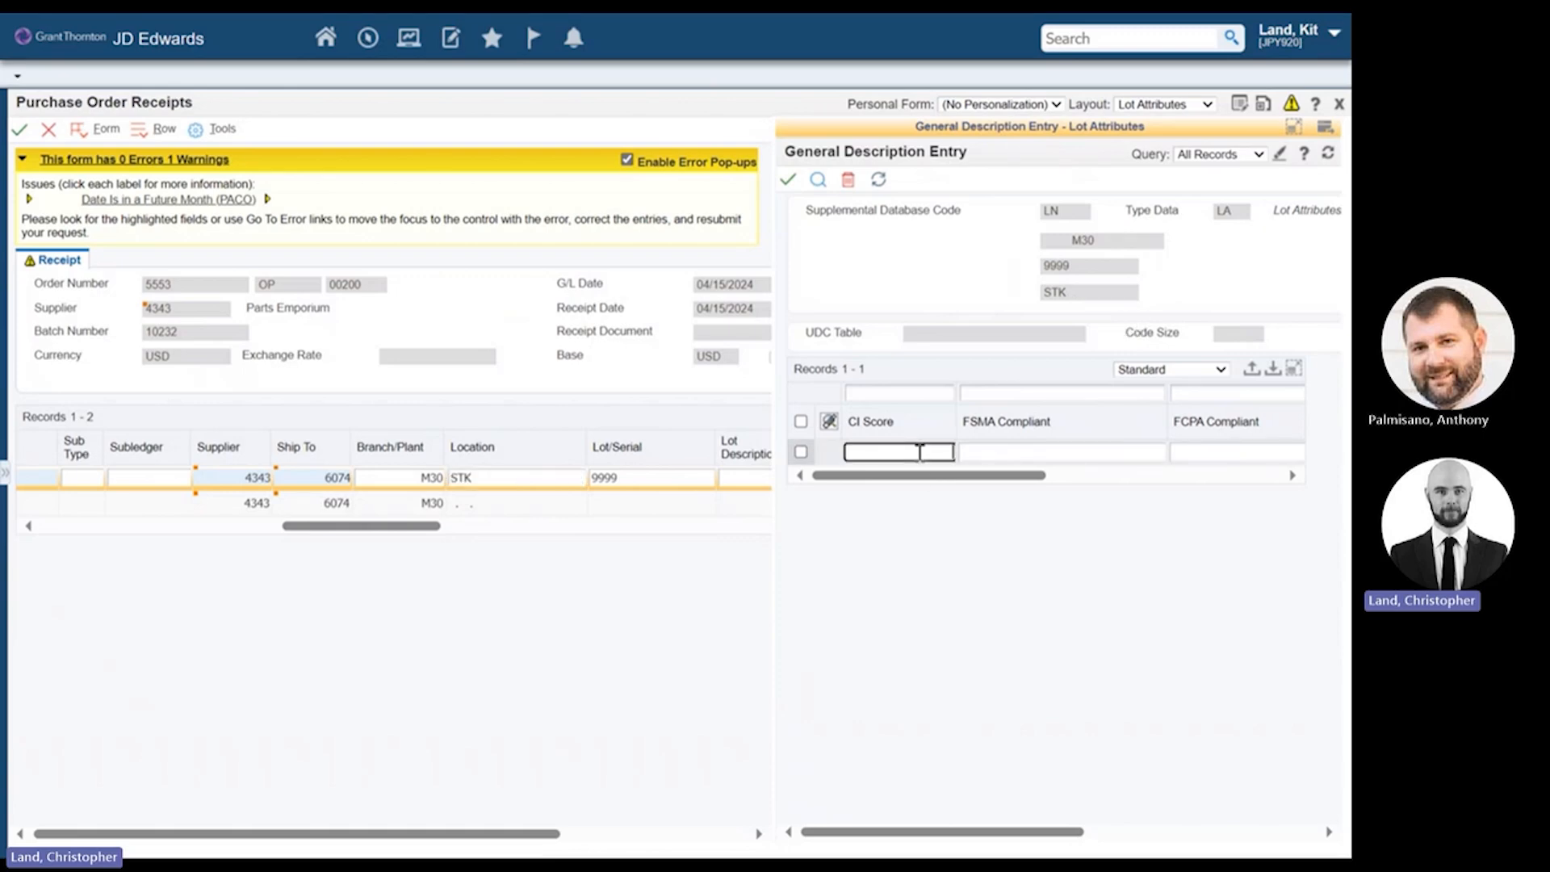
type("23.41")
key("Tab")
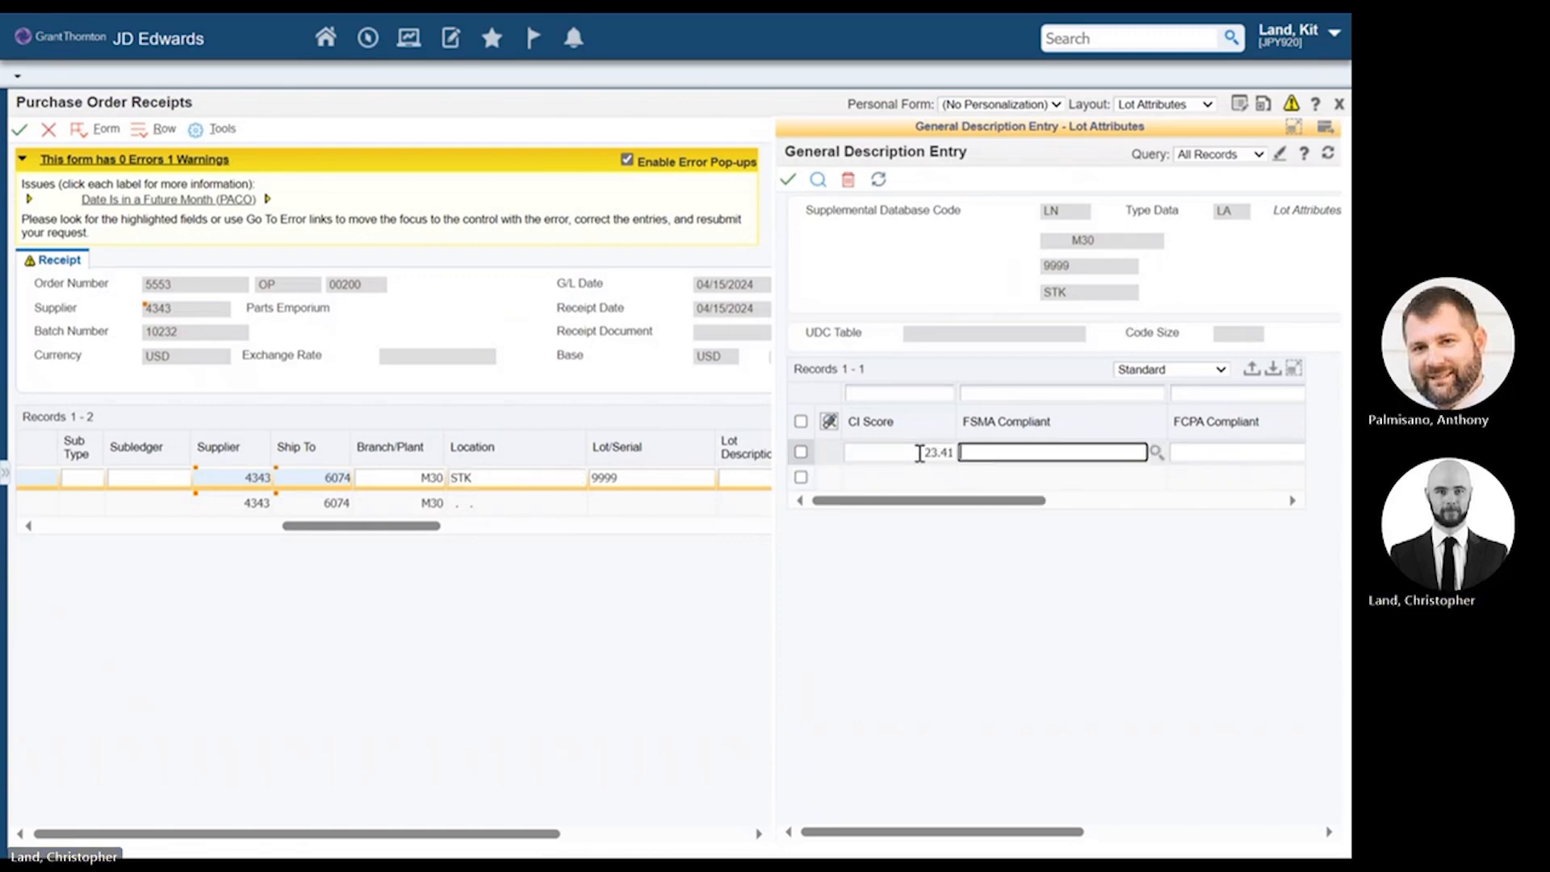
type("YES")
key("Tab")
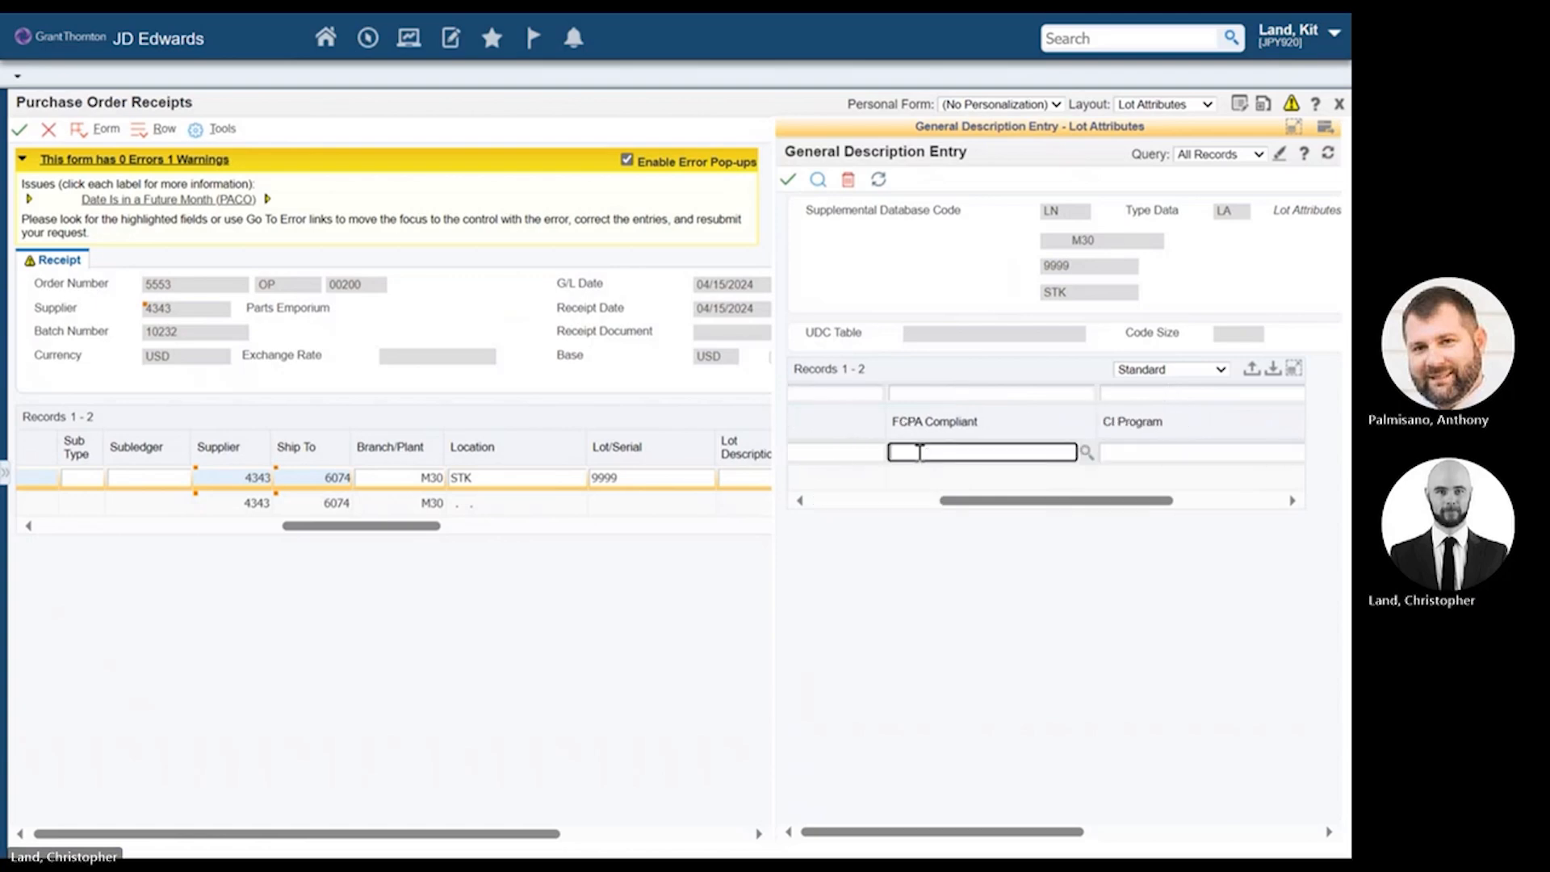
type("NO")
key("Tab")
Step: Enter CACI as the CI Program and 1/1/24 as the Effective Date, and save the lot attributes
type("CA")
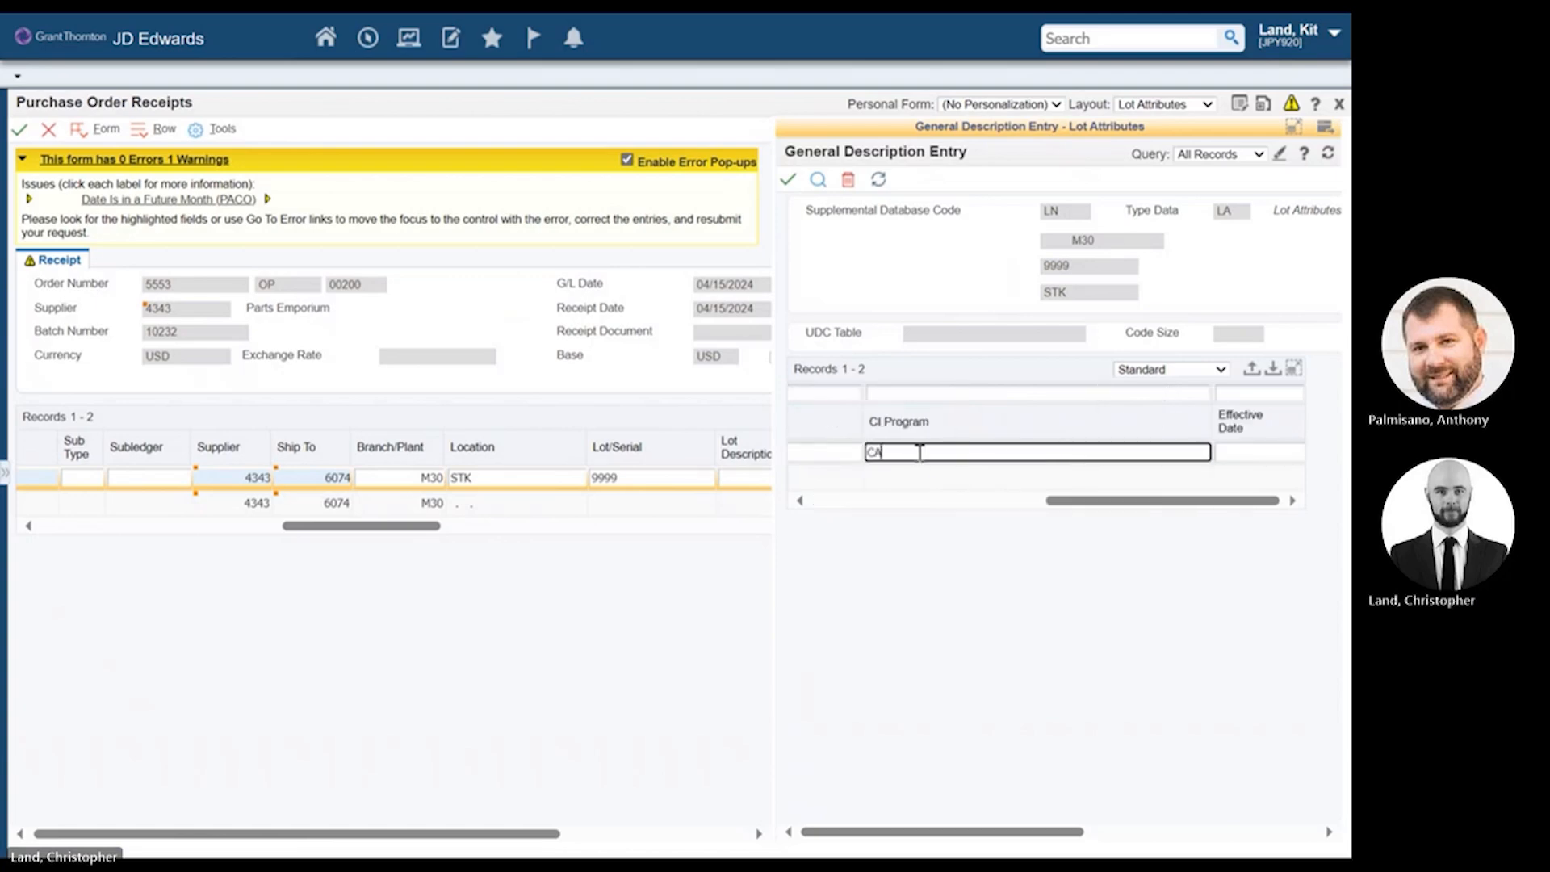
type("CI")
key("Tab")
type("1/1/24")
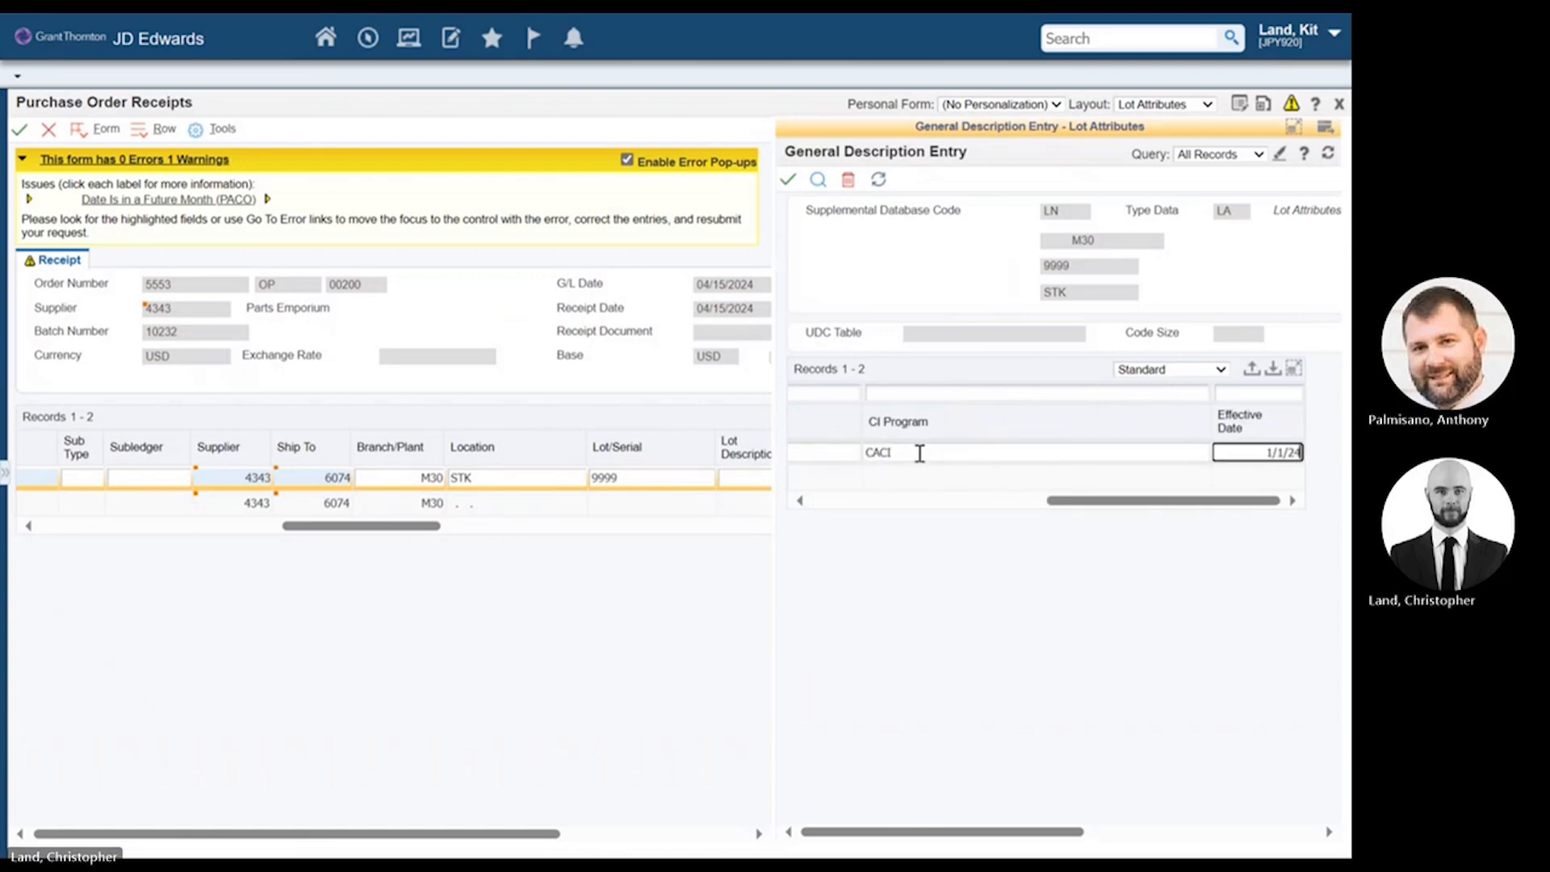
left_click(789, 182)
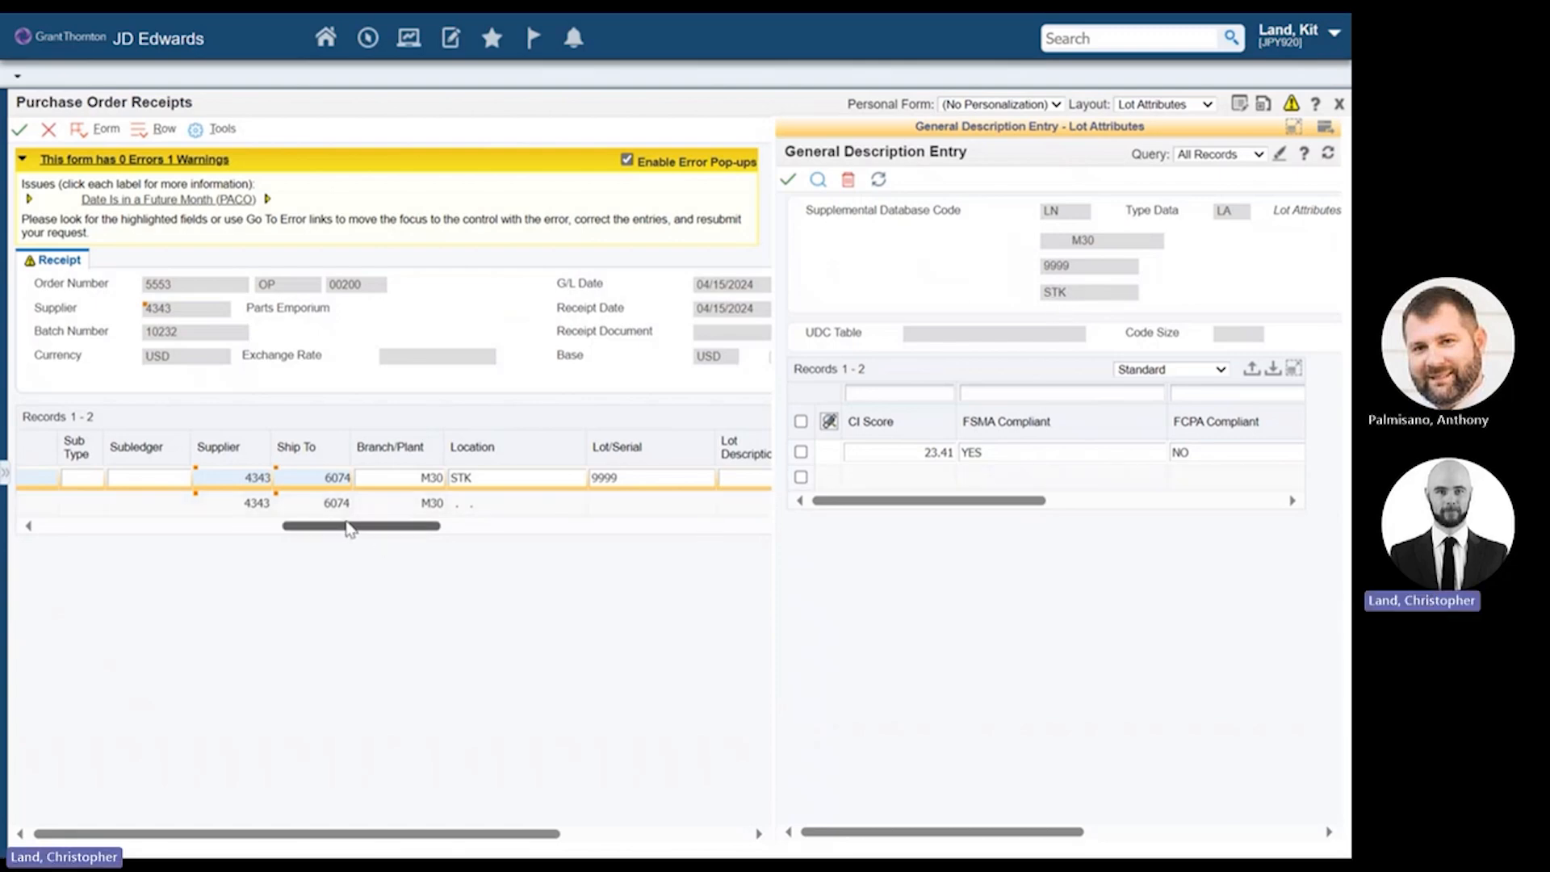
Step: Open the Data Browser's query selector from the purchase order receipt
left_click_drag(349, 529, 106, 529)
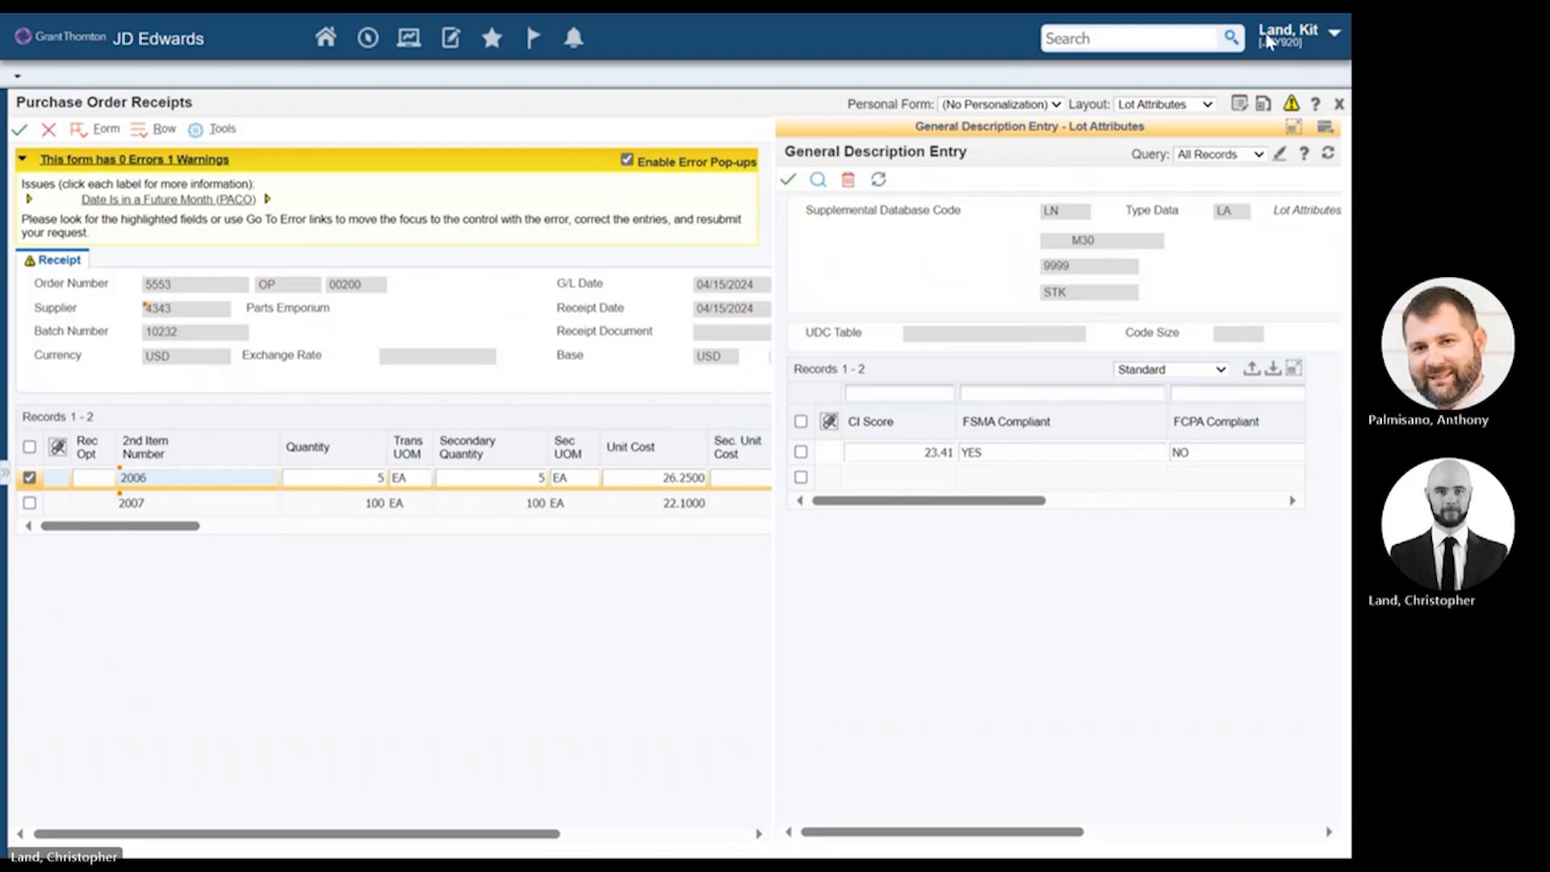
left_click(366, 47)
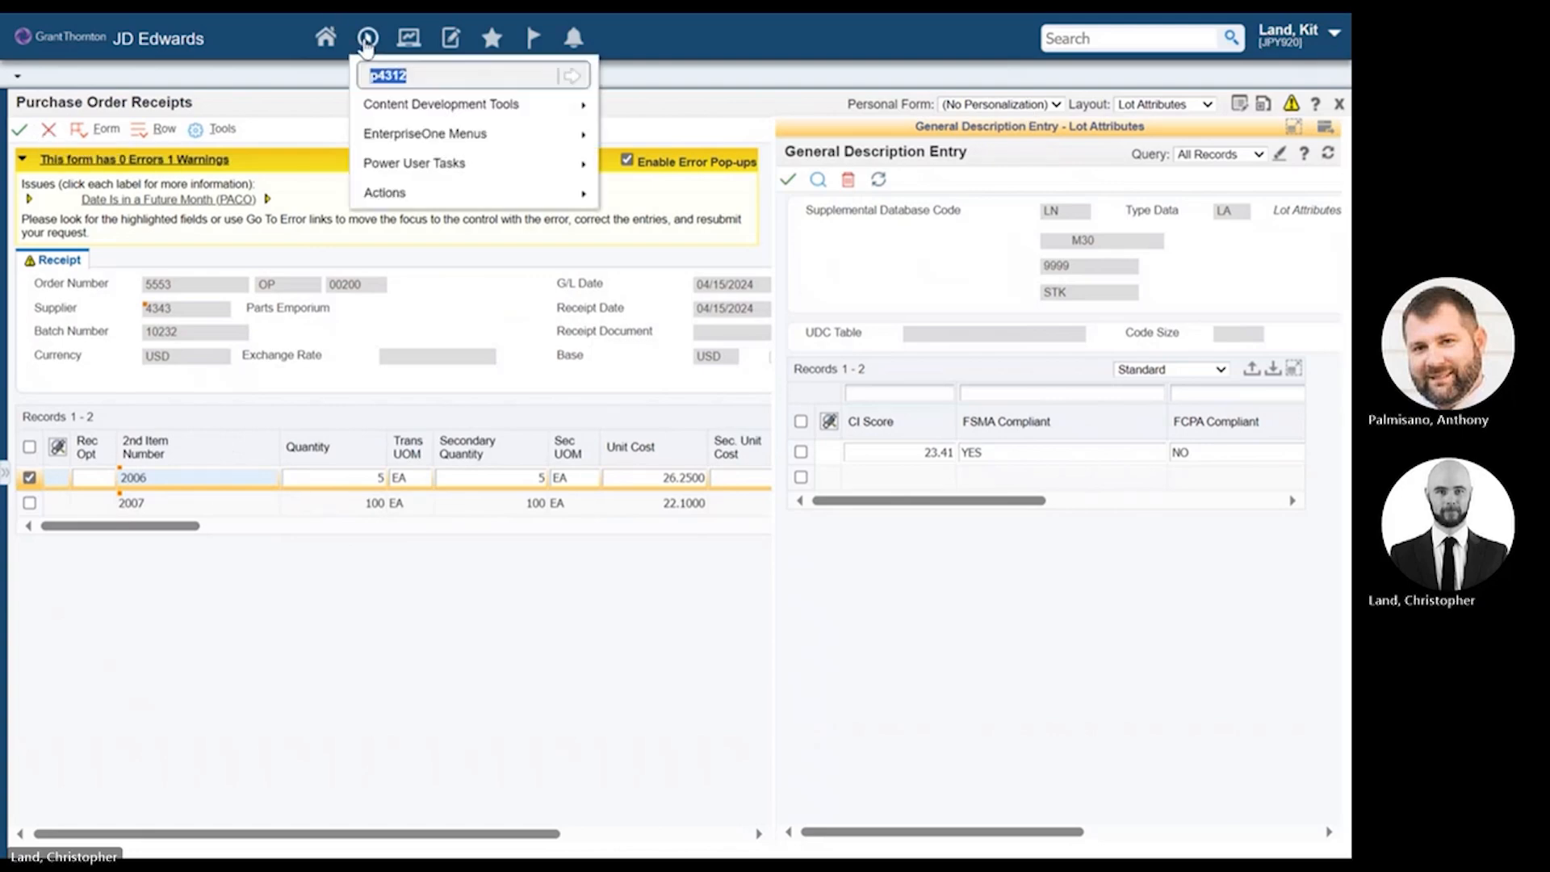
type("data")
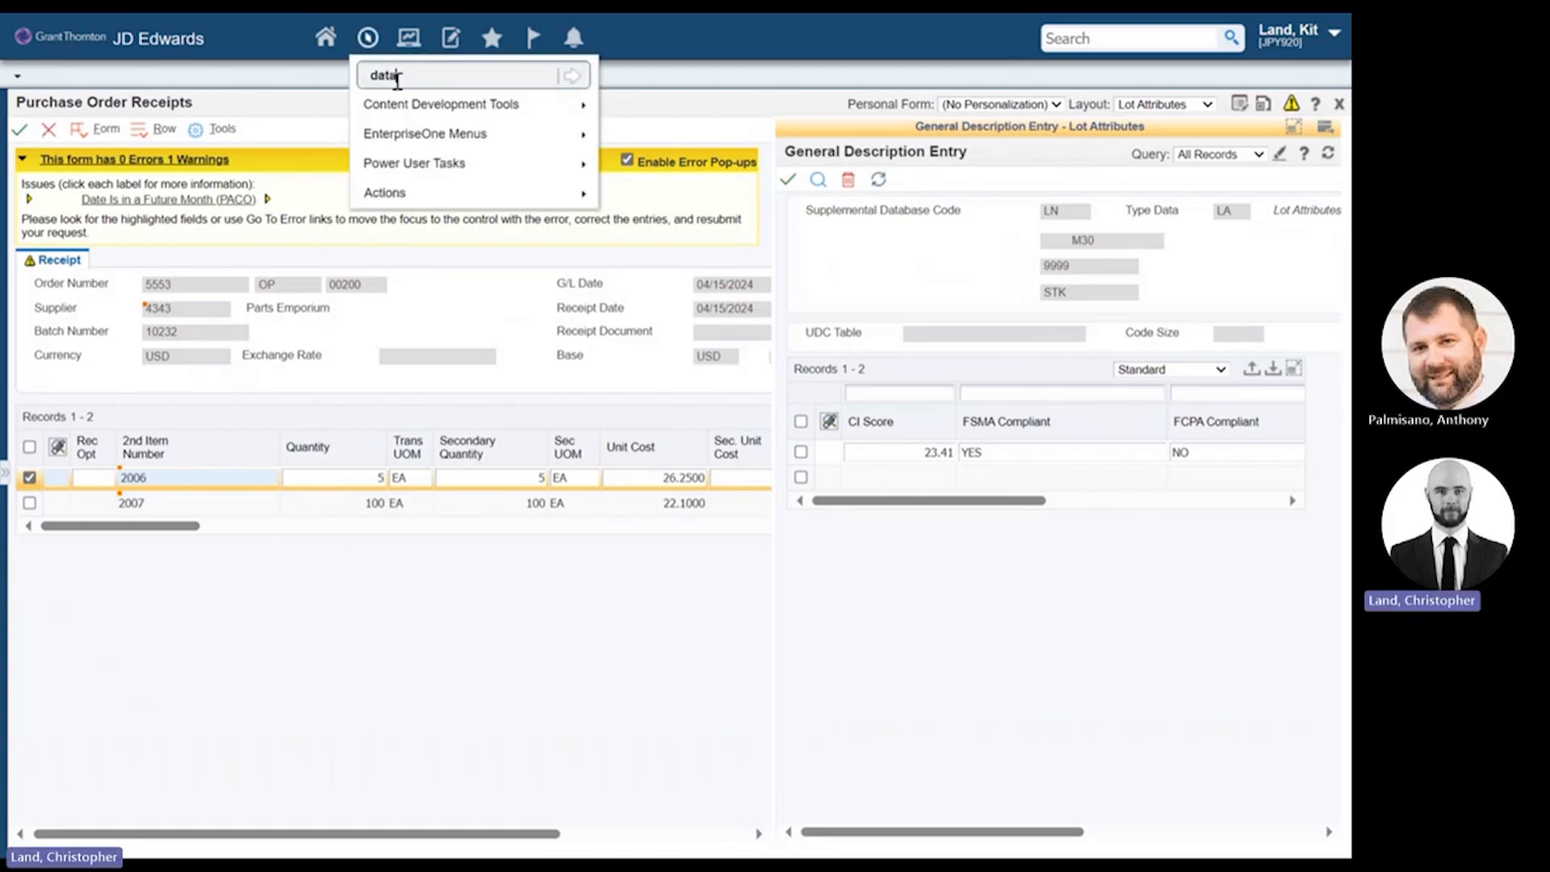
type("browser")
key("Return")
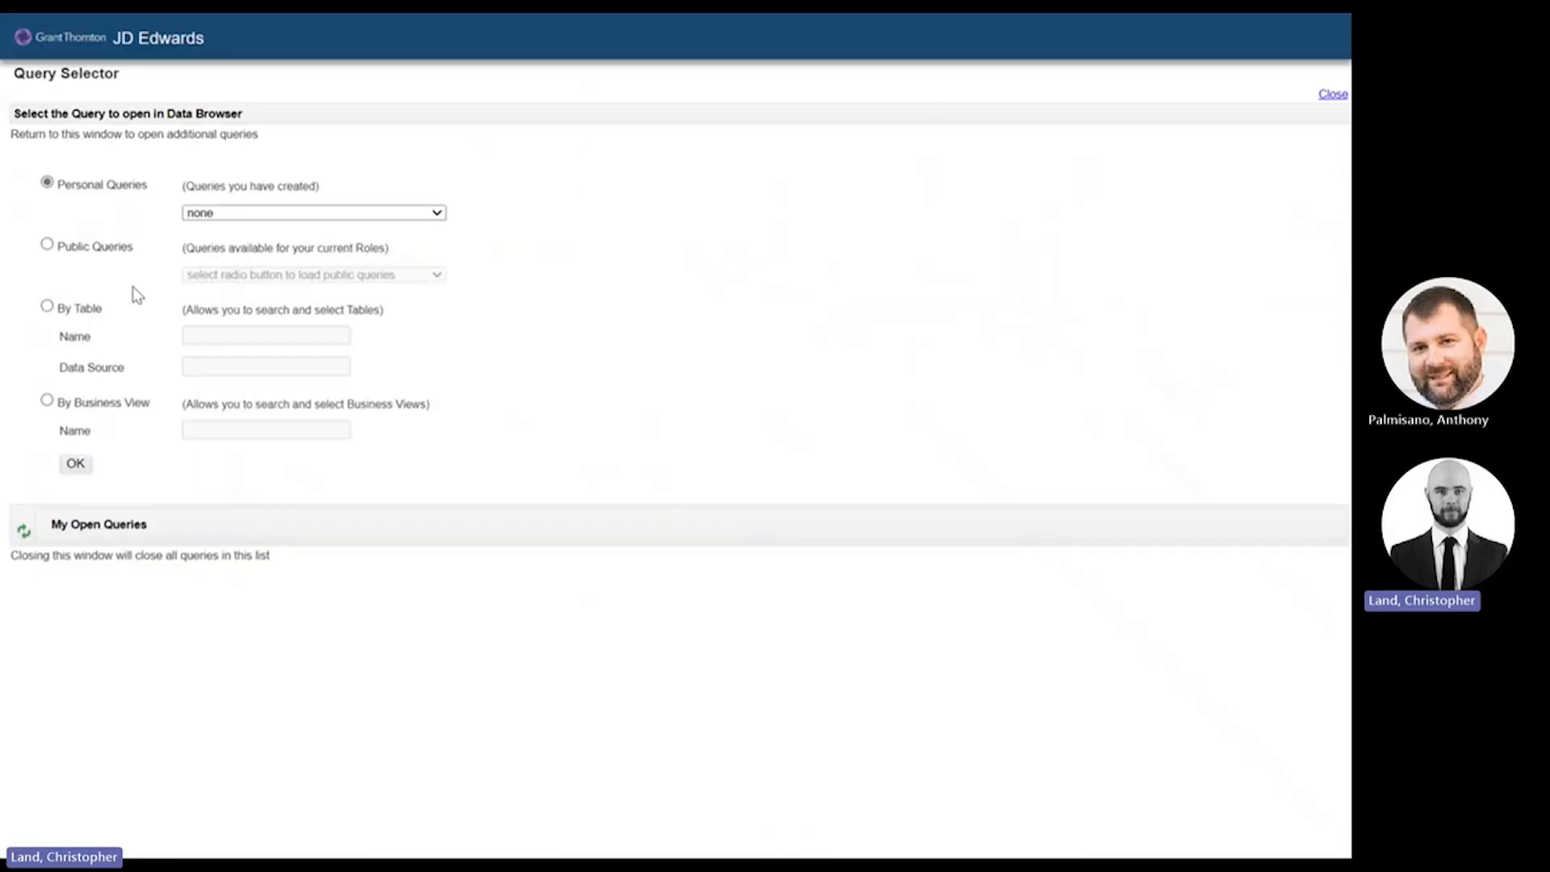
Step: Query by table and open F00092 in the Data Browser
left_click(46, 307)
type("f")
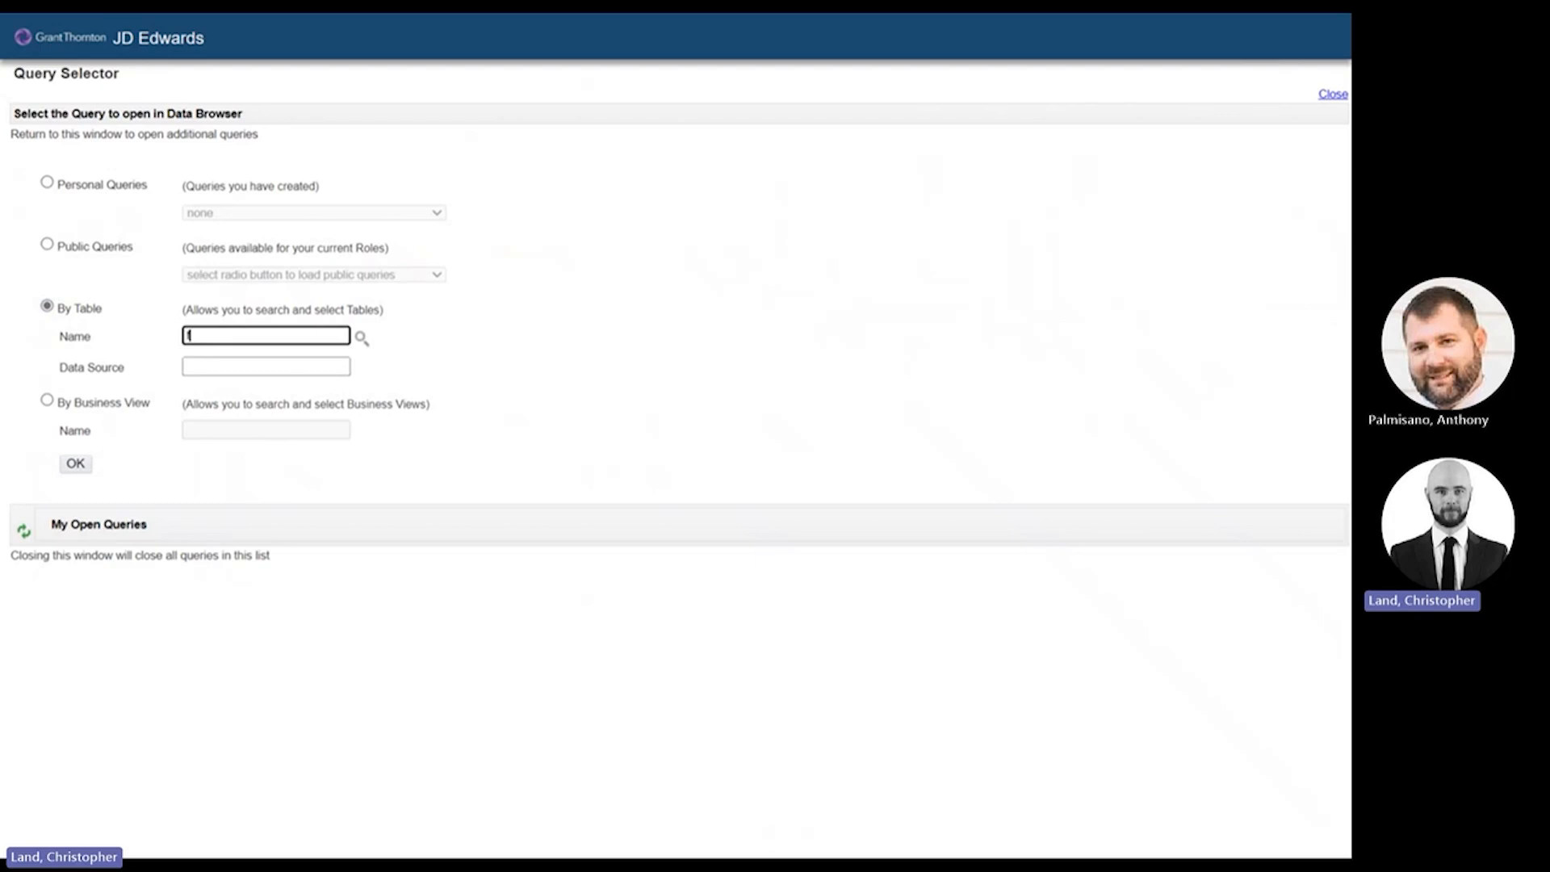
type("00092")
key("Tab")
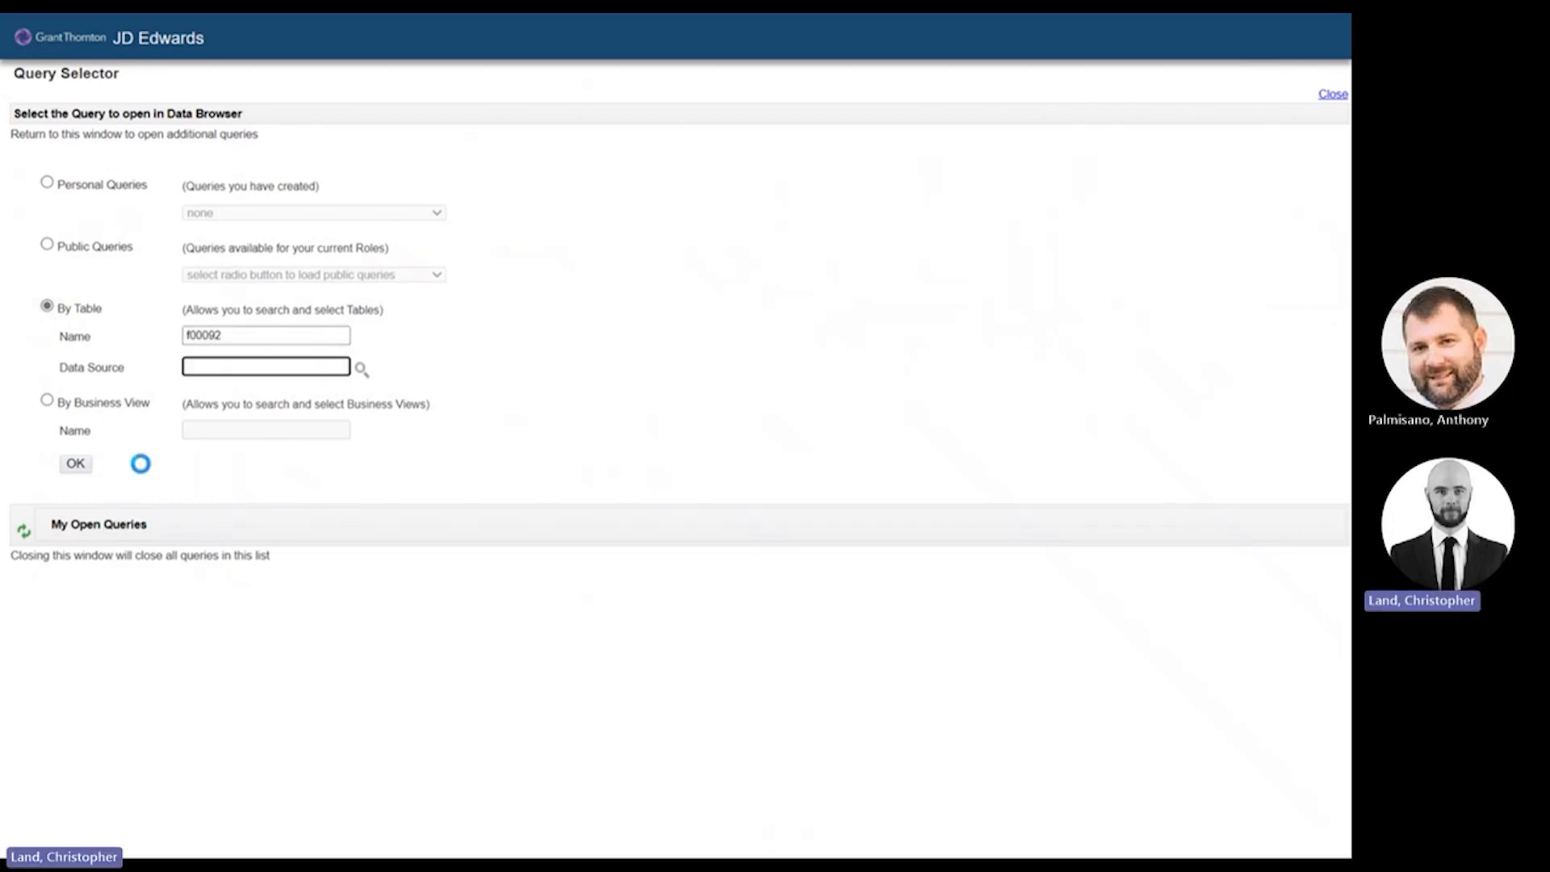
left_click(81, 468)
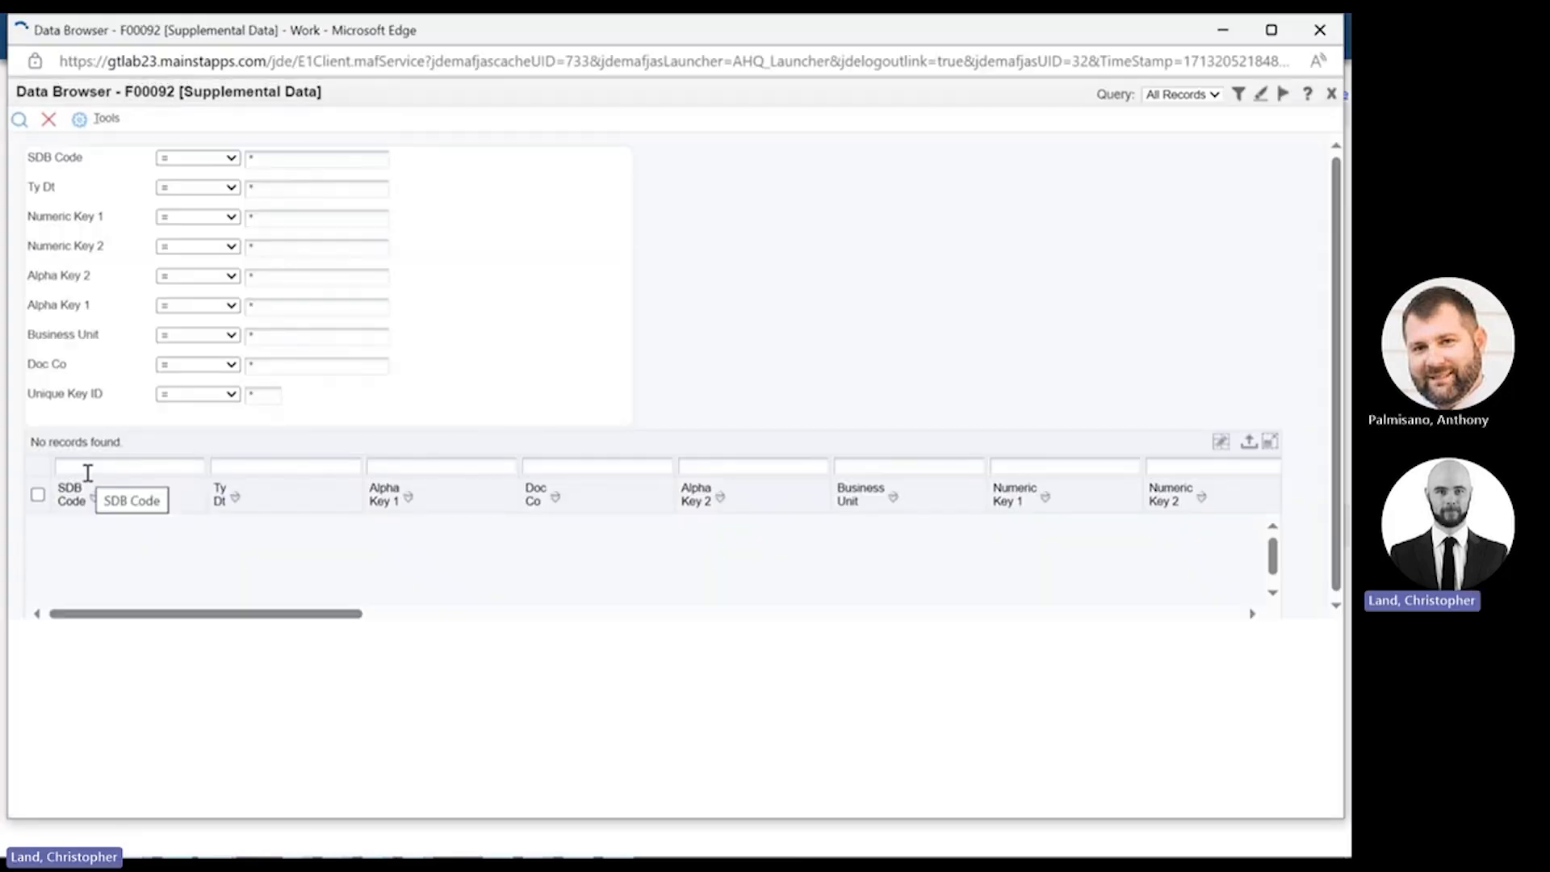
Step: Filter the supplemental data records by SDB Code LN, type of data LA and Business Unit M30
left_click(129, 465)
type("LN")
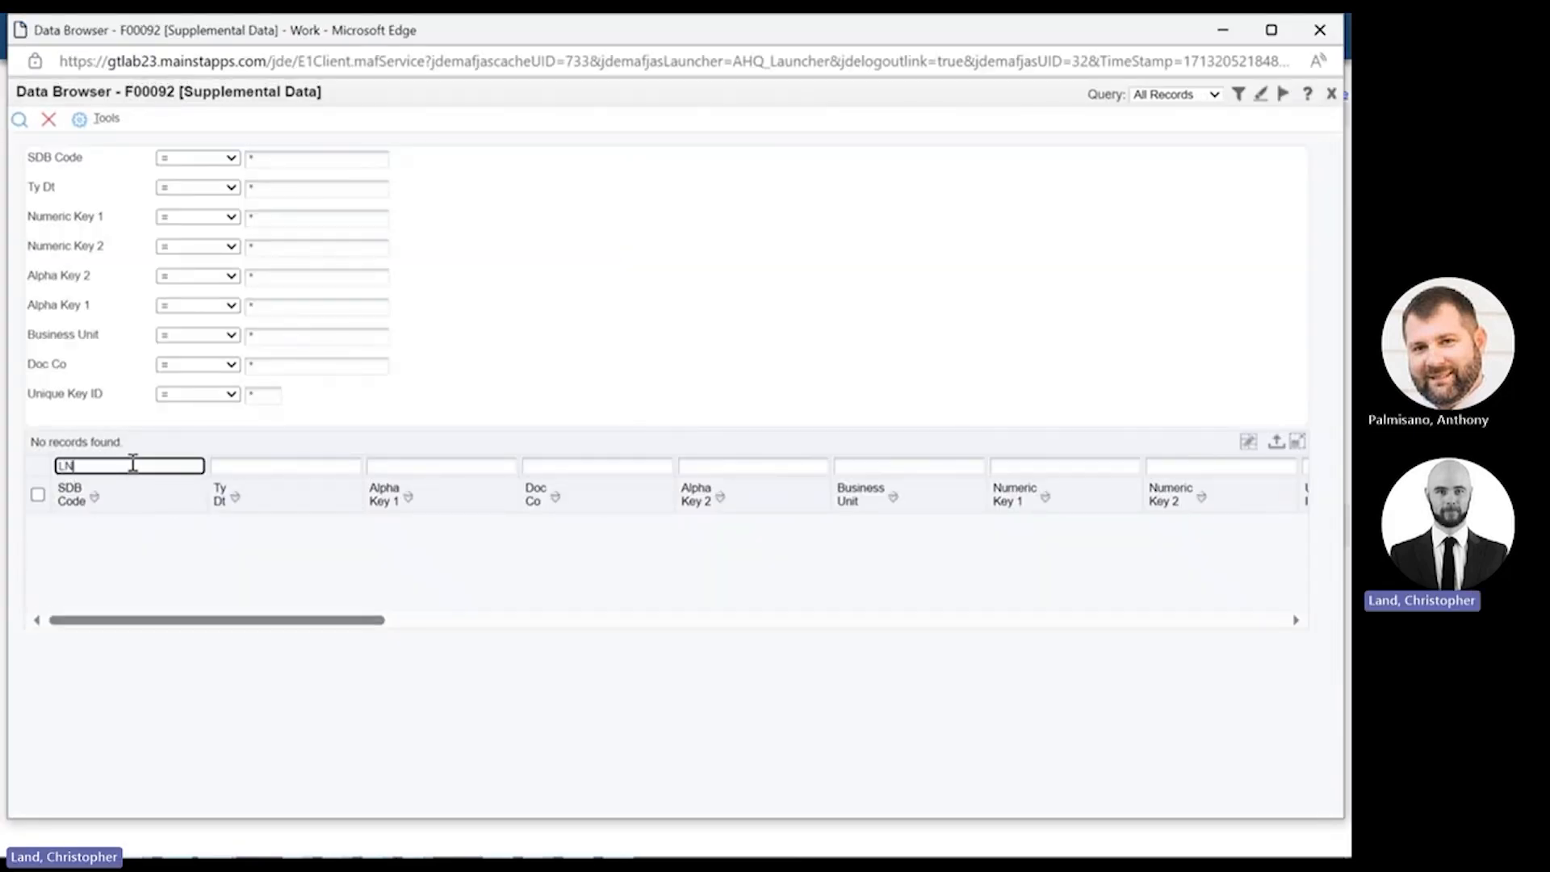
key("Tab")
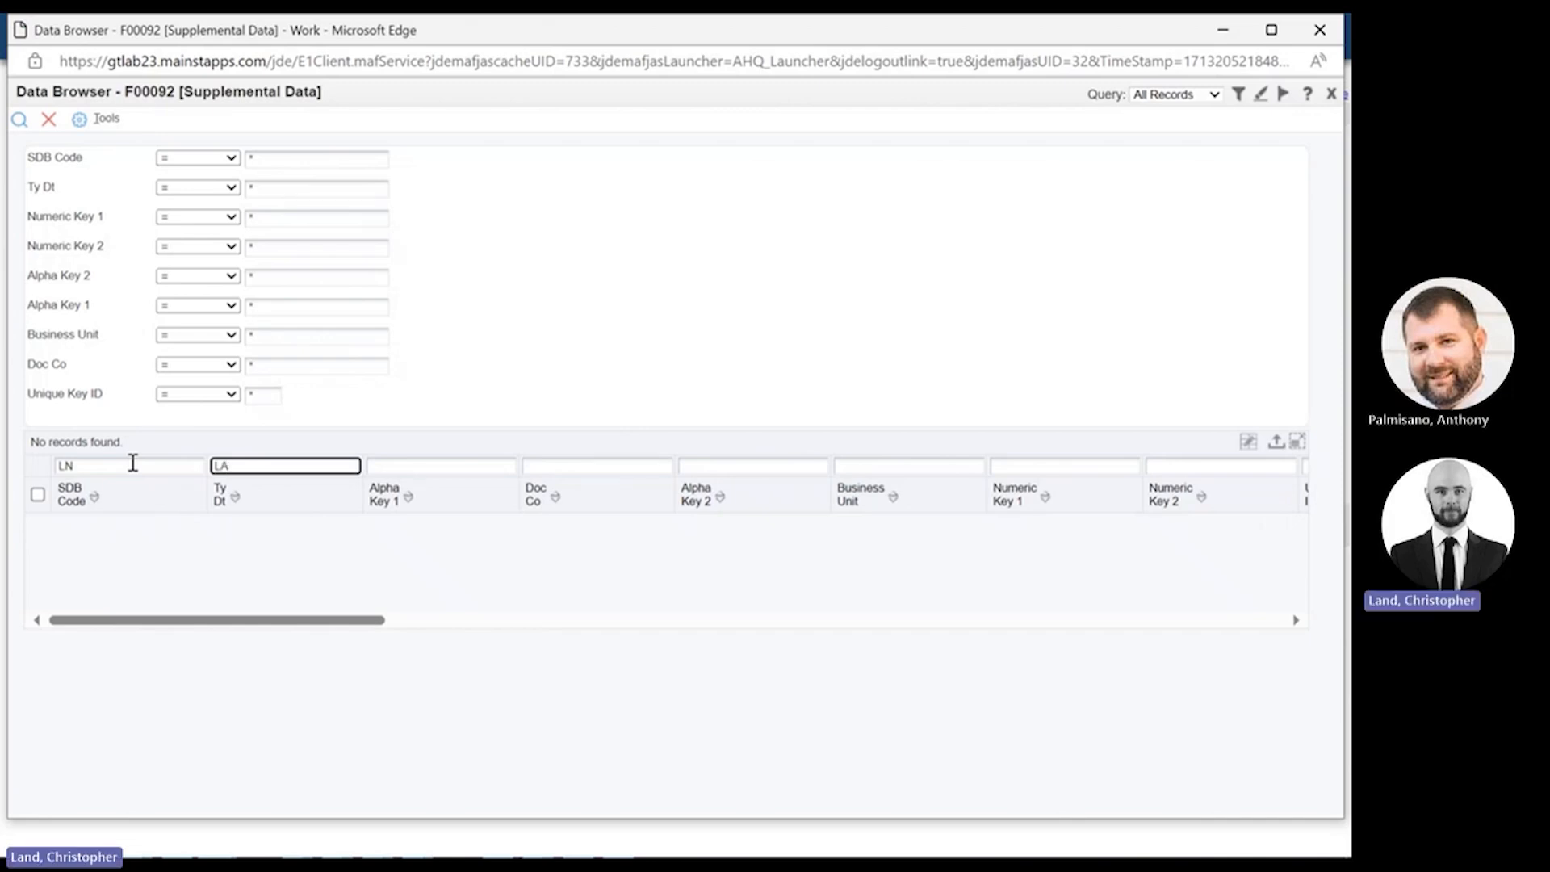
key("Tab")
key("Tab")
key("Tab")
key("Tab")
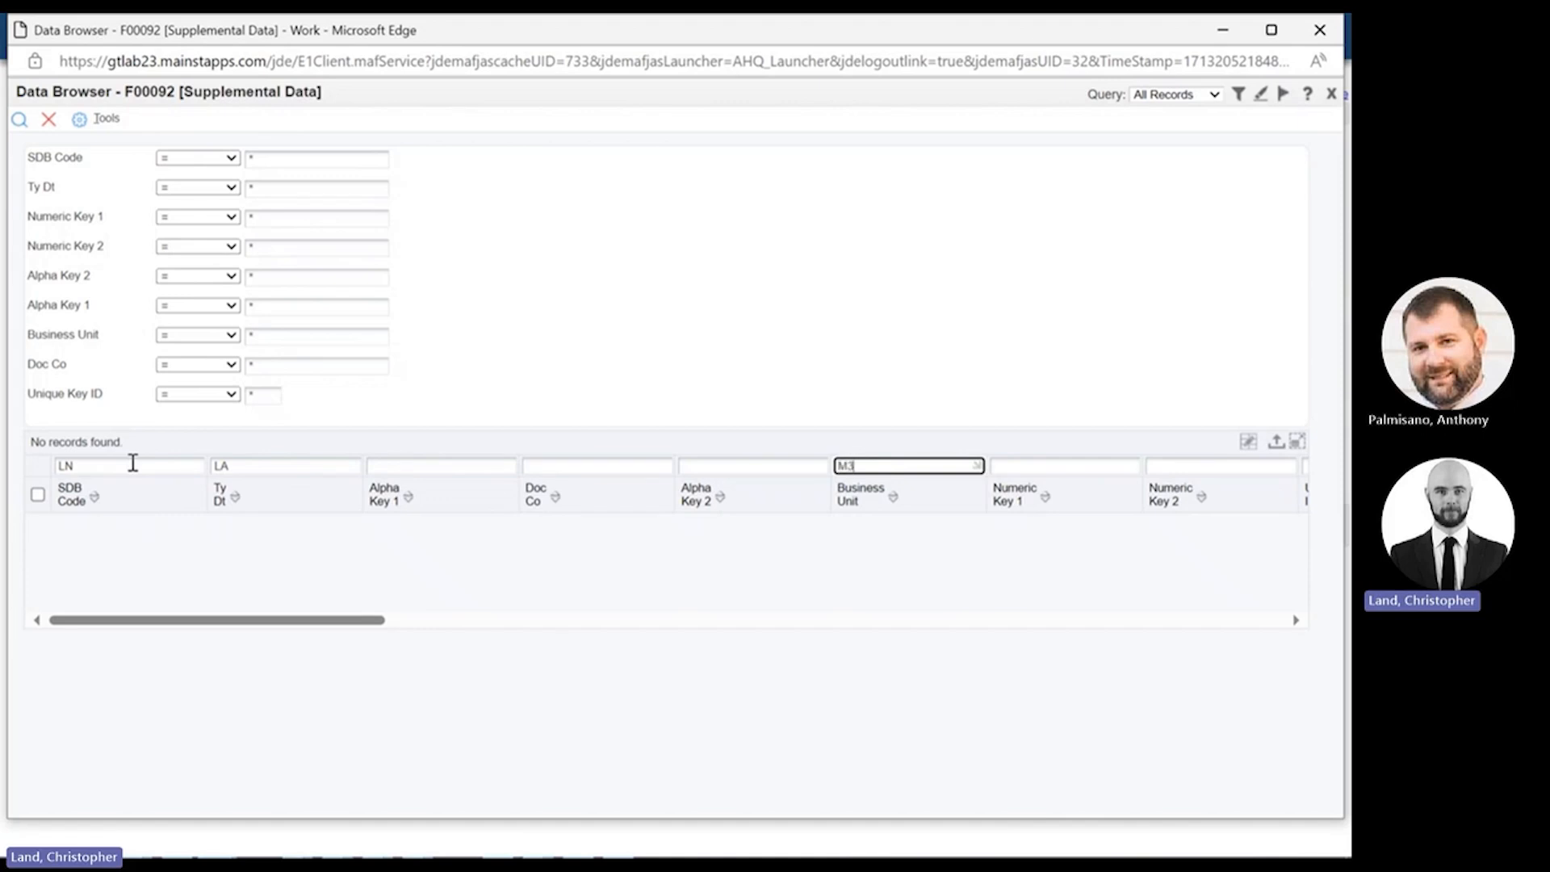
key("Return")
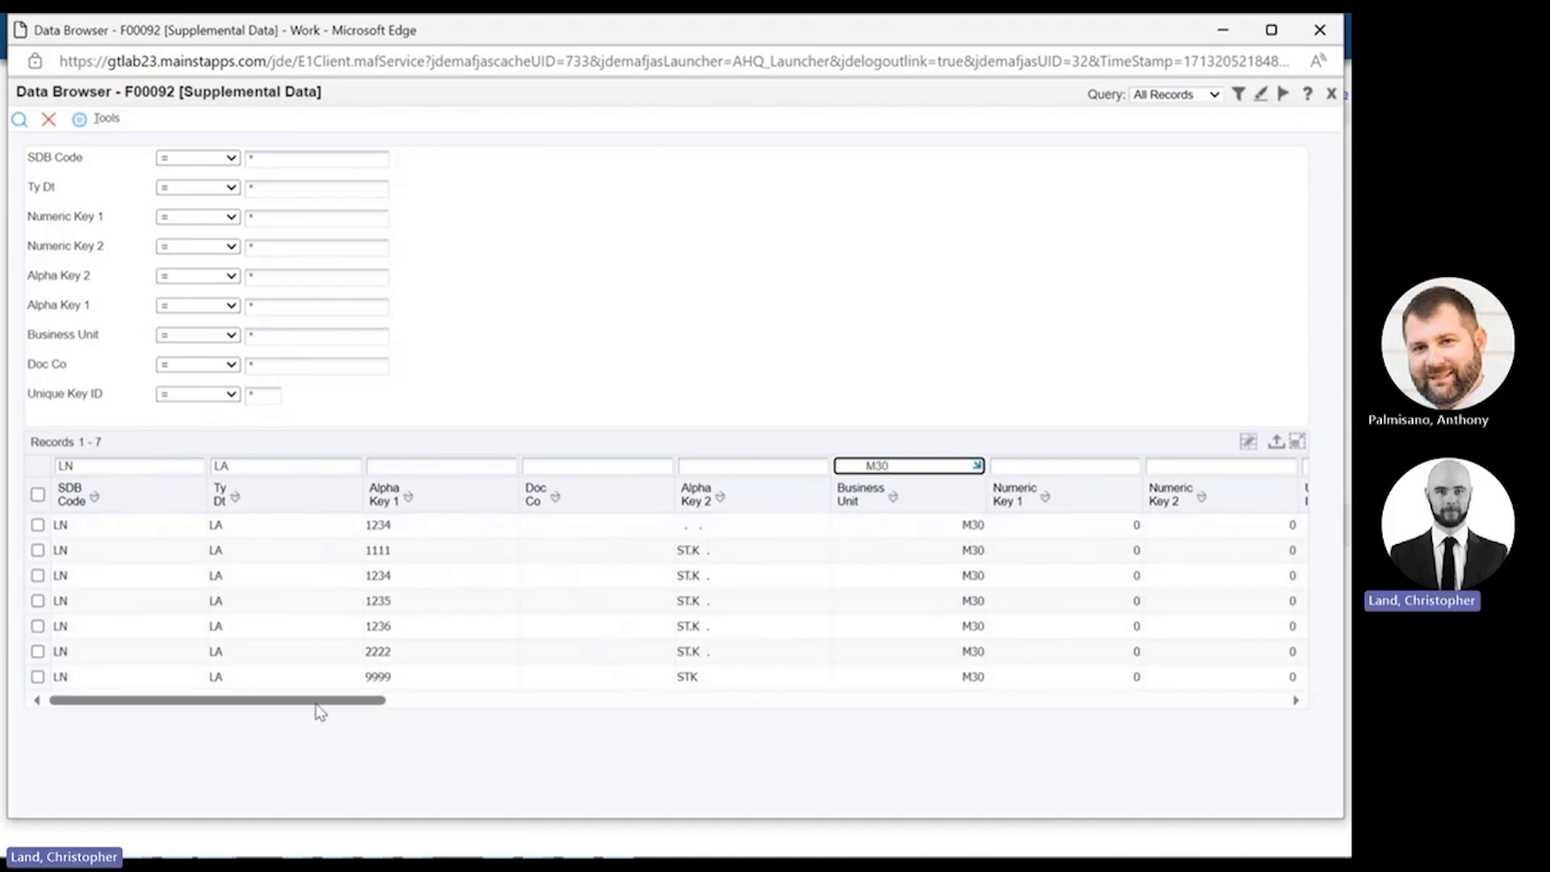
Step: Narrow the supplemental data records to Alpha Key 1 9999
left_click_drag(321, 702, 123, 722)
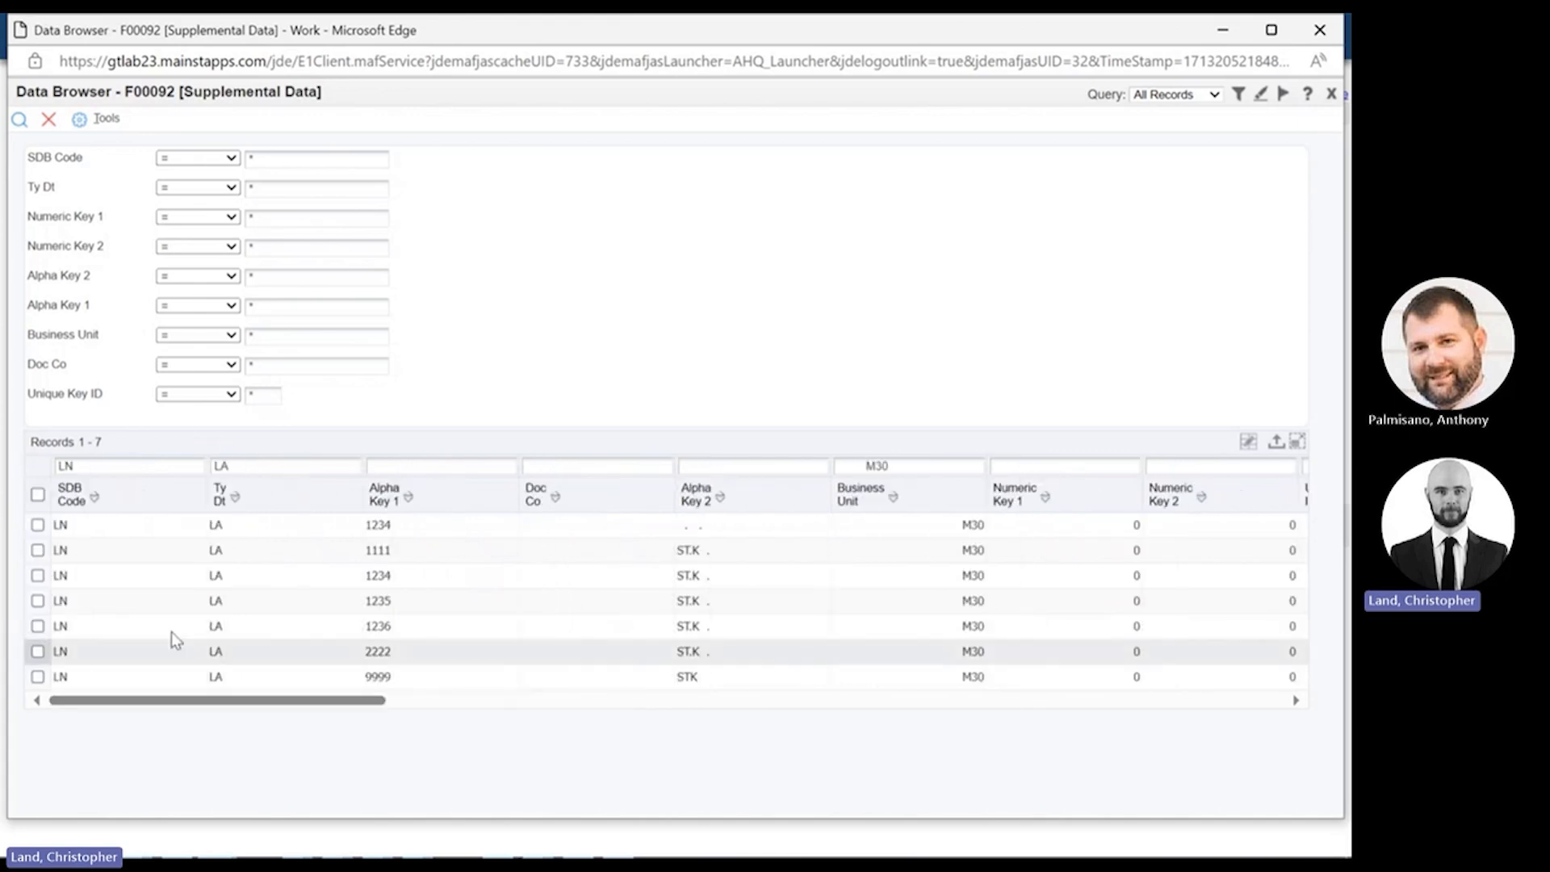
left_click(406, 467)
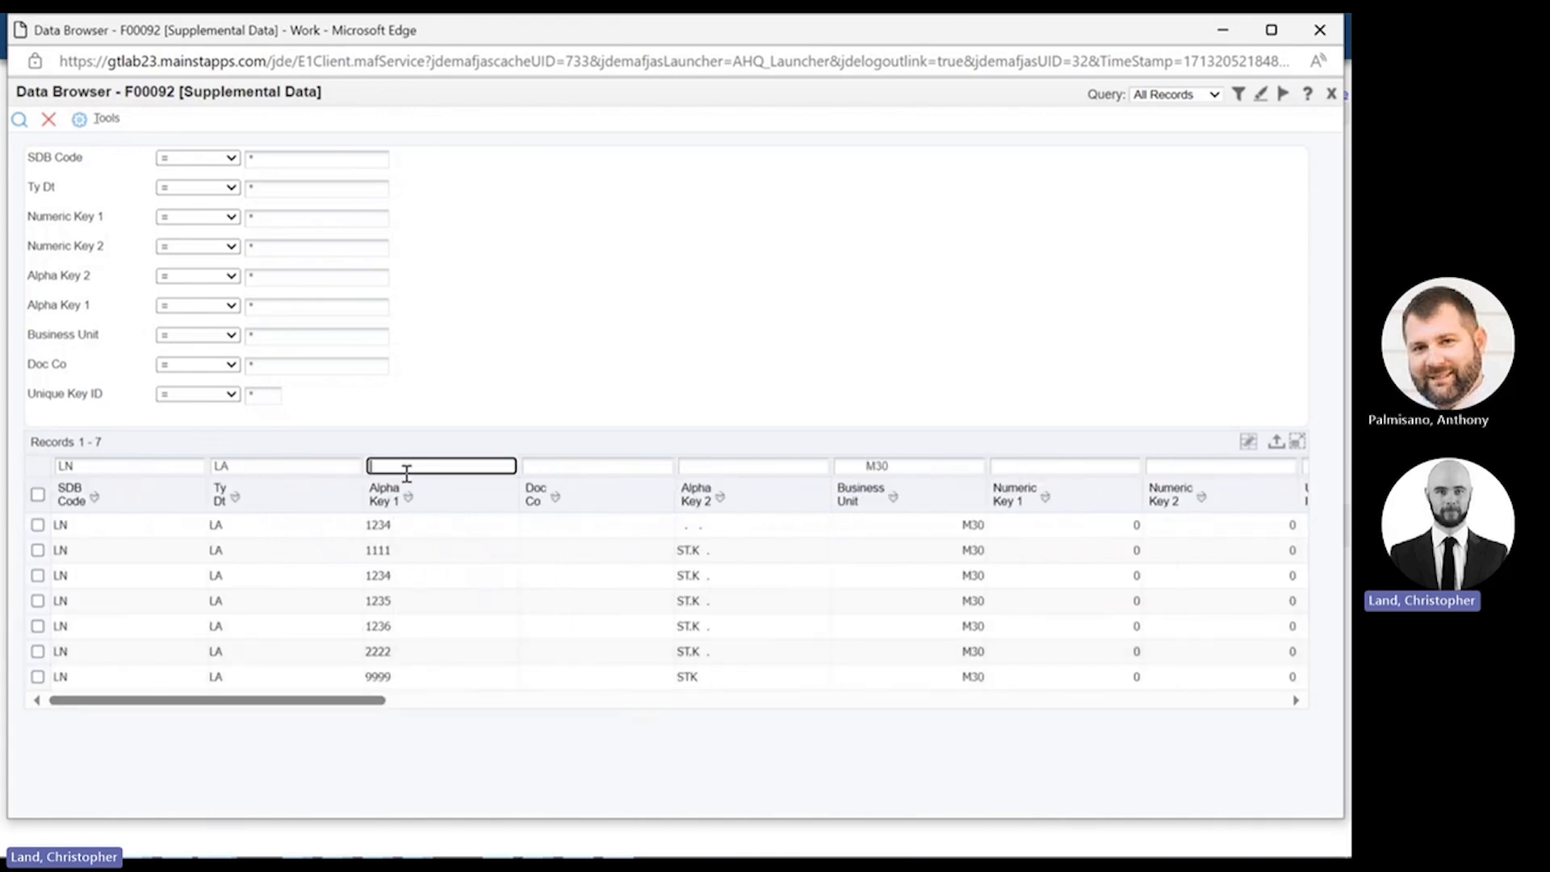
type("9999")
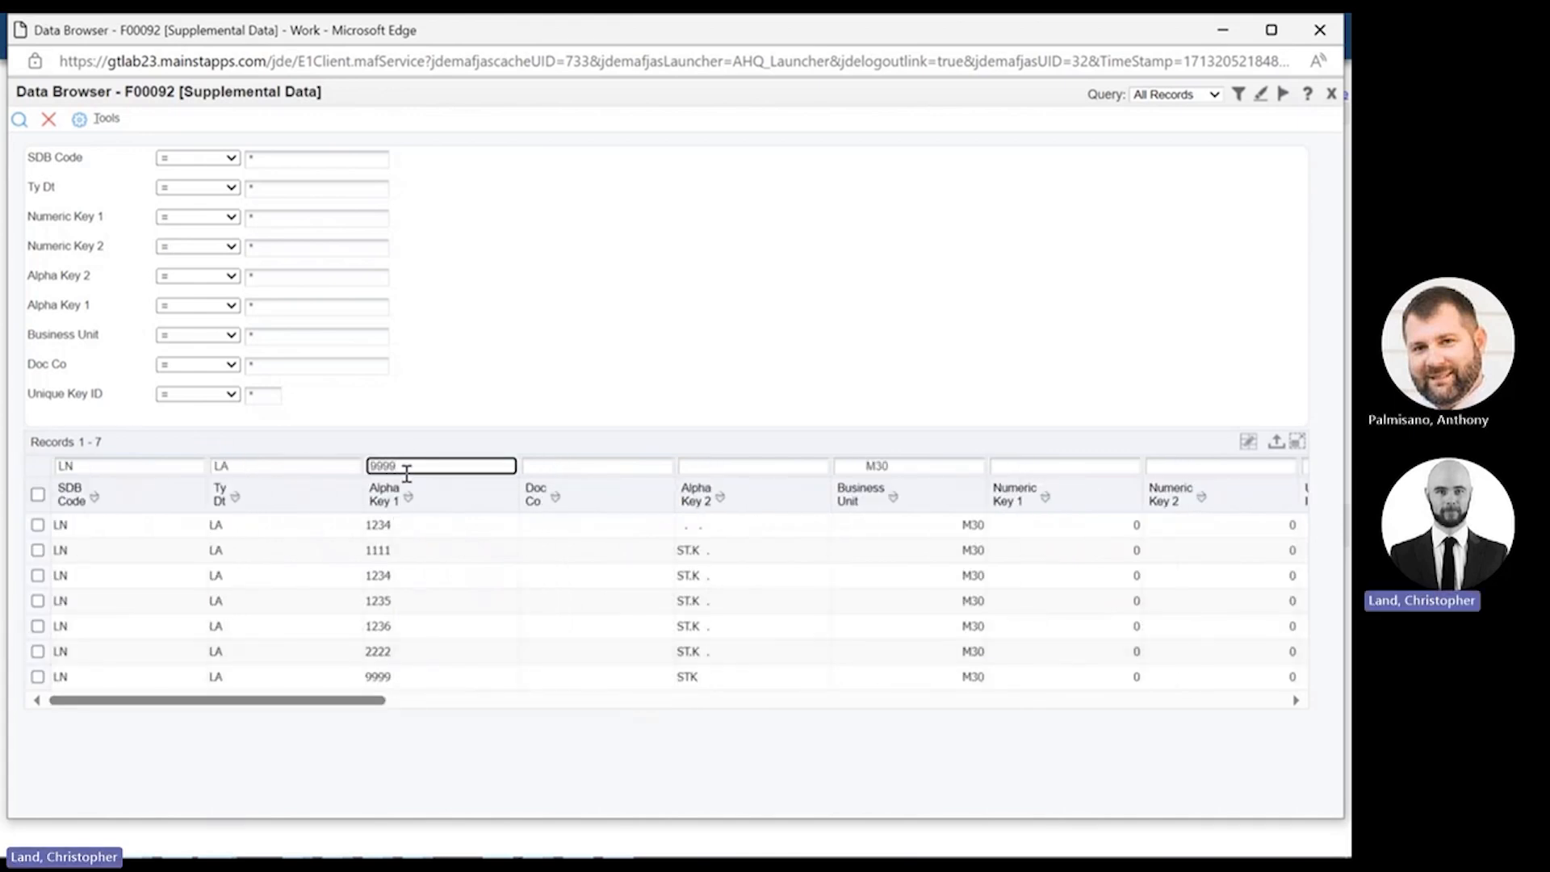
key("Return")
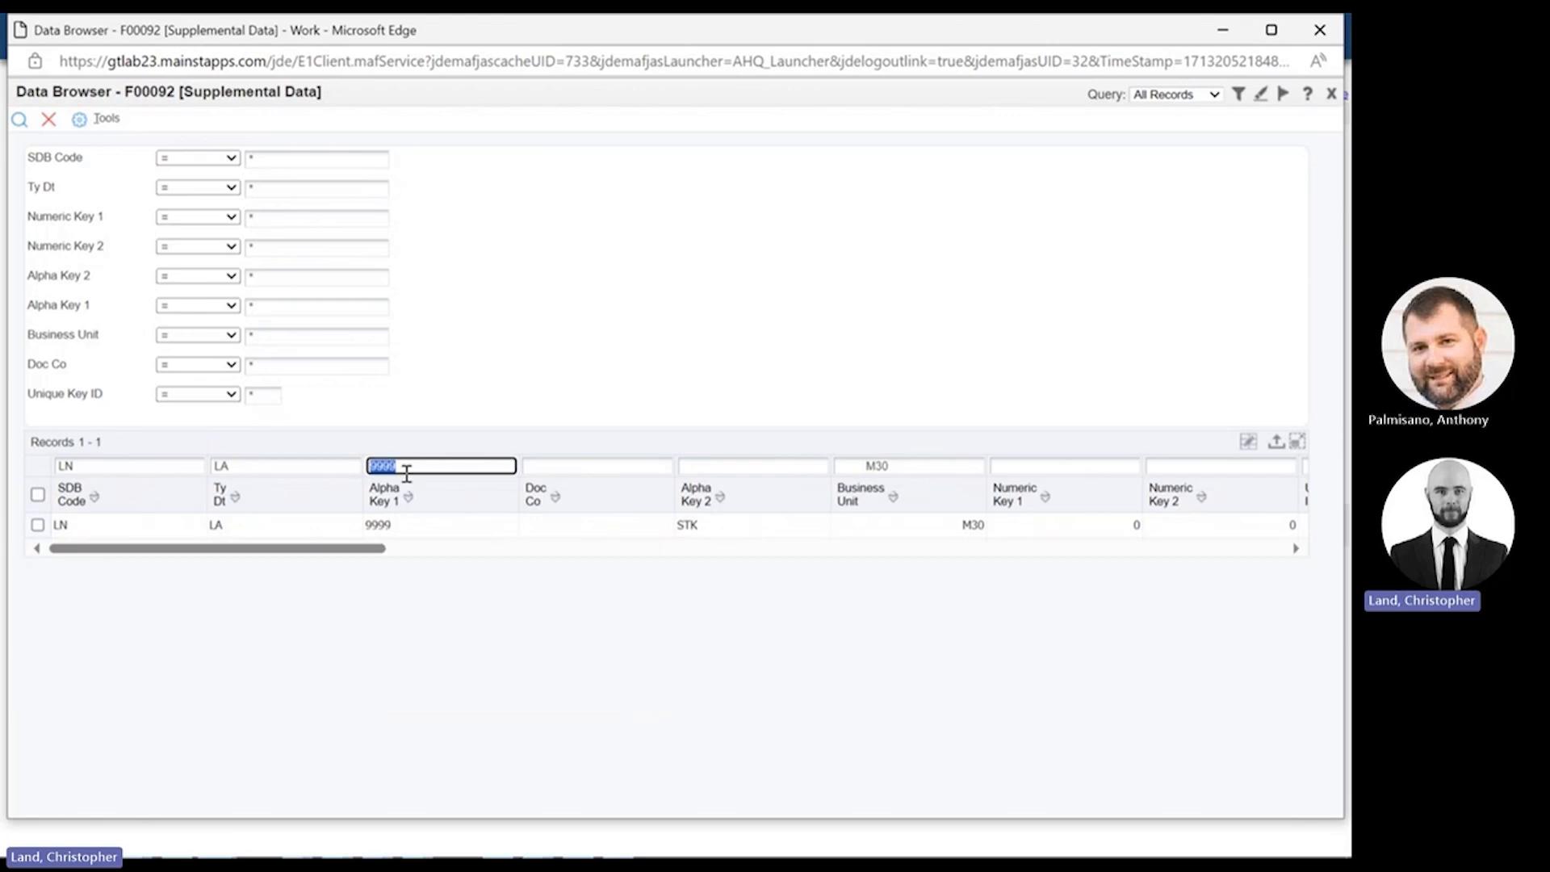
left_click(728, 464)
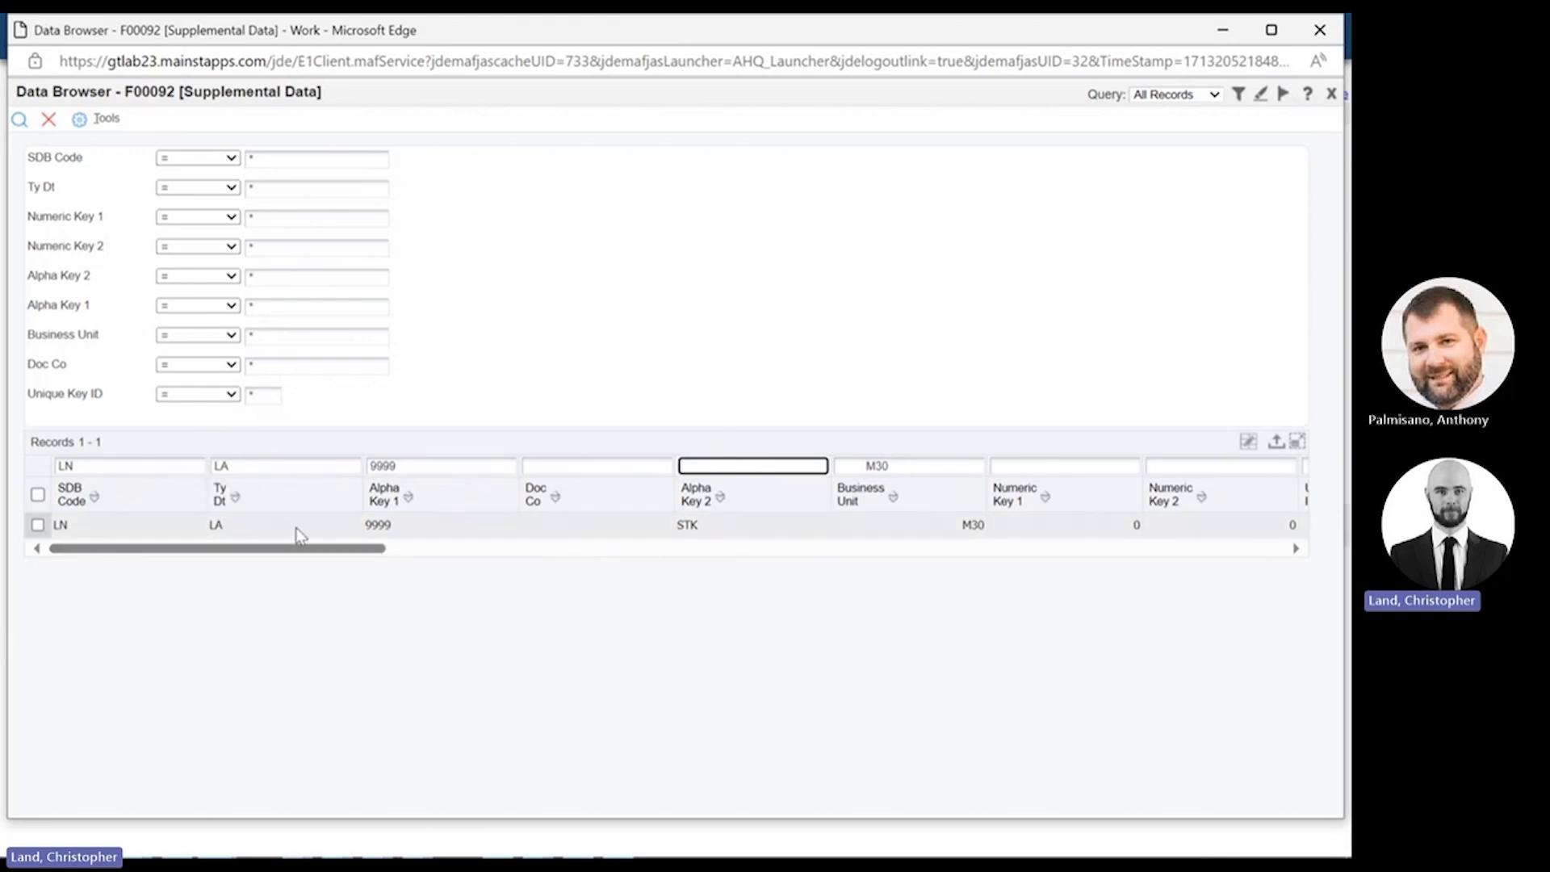
Step: Examine the lot record's Effective Date, User Defined Amount and remark columns, and close the F00092 table window
left_click_drag(300, 548, 626, 530)
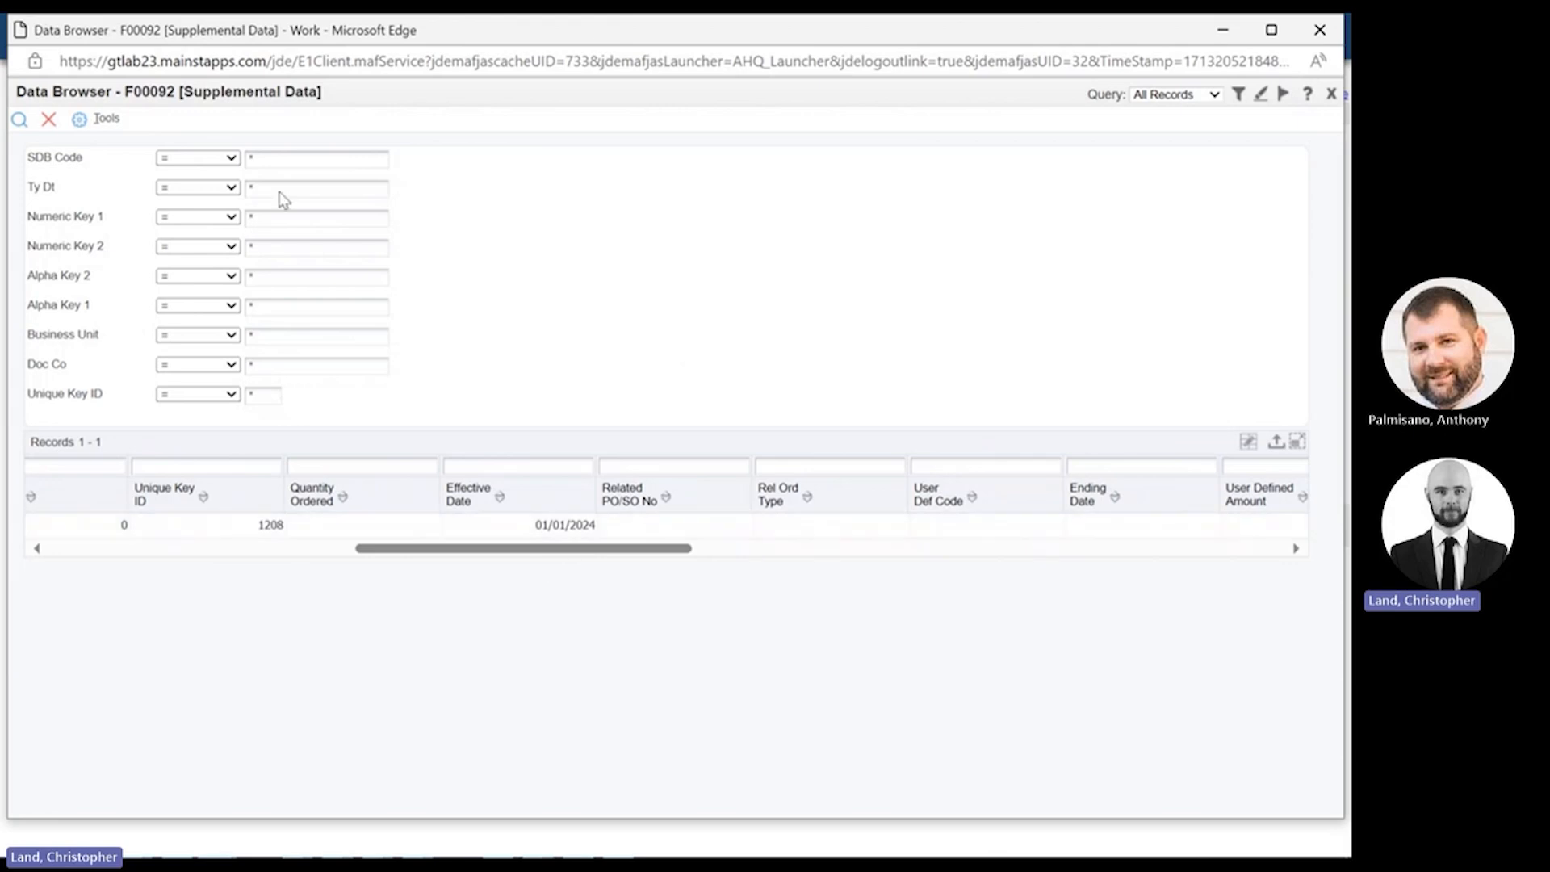
left_click_drag(507, 552, 816, 571)
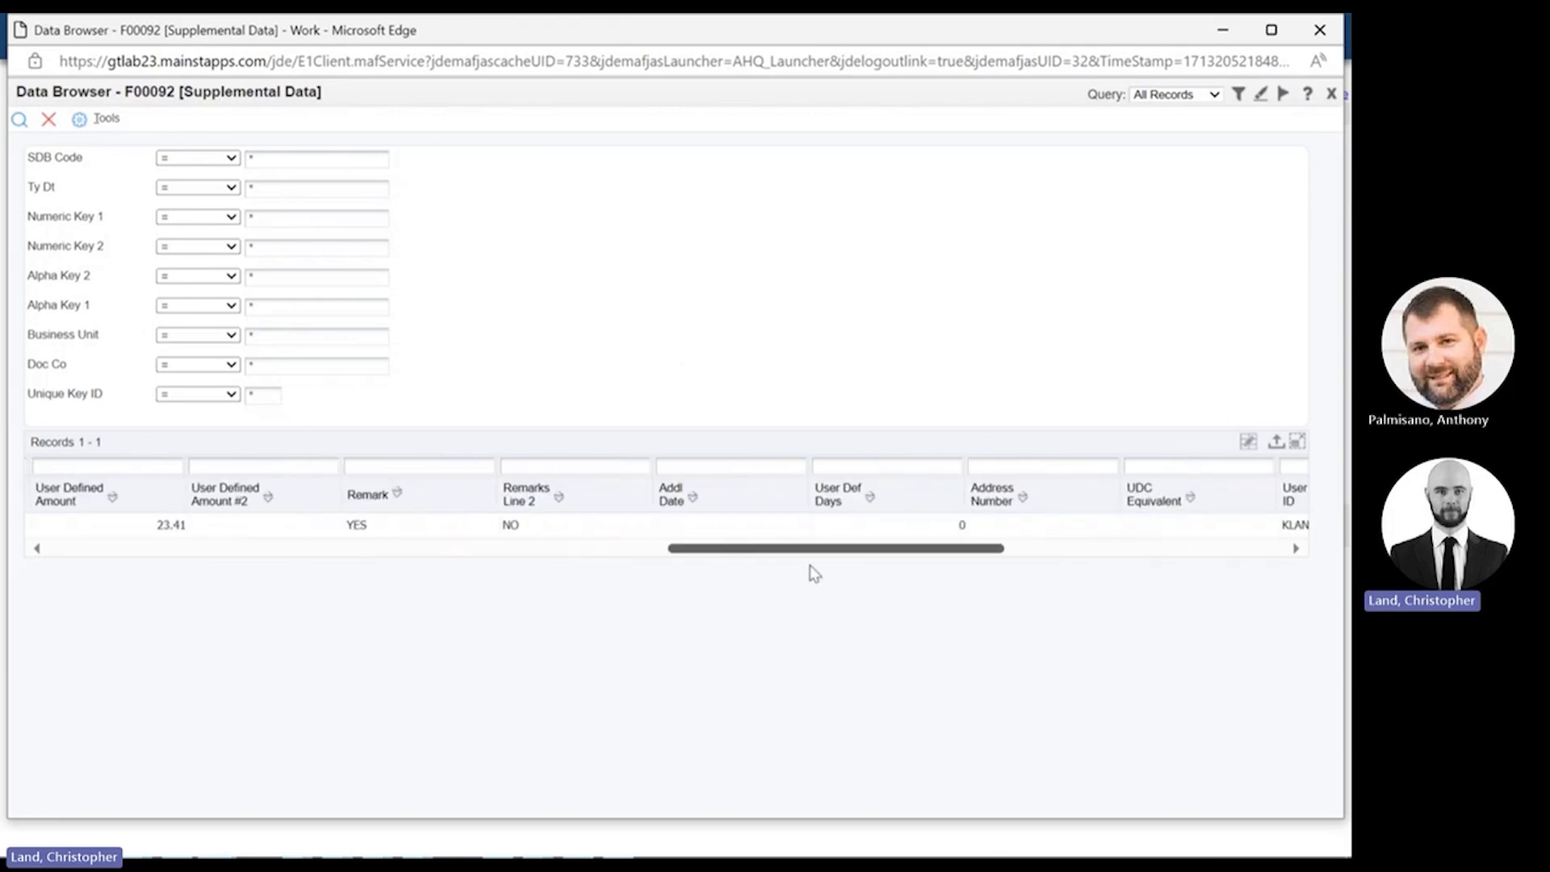
left_click(156, 531)
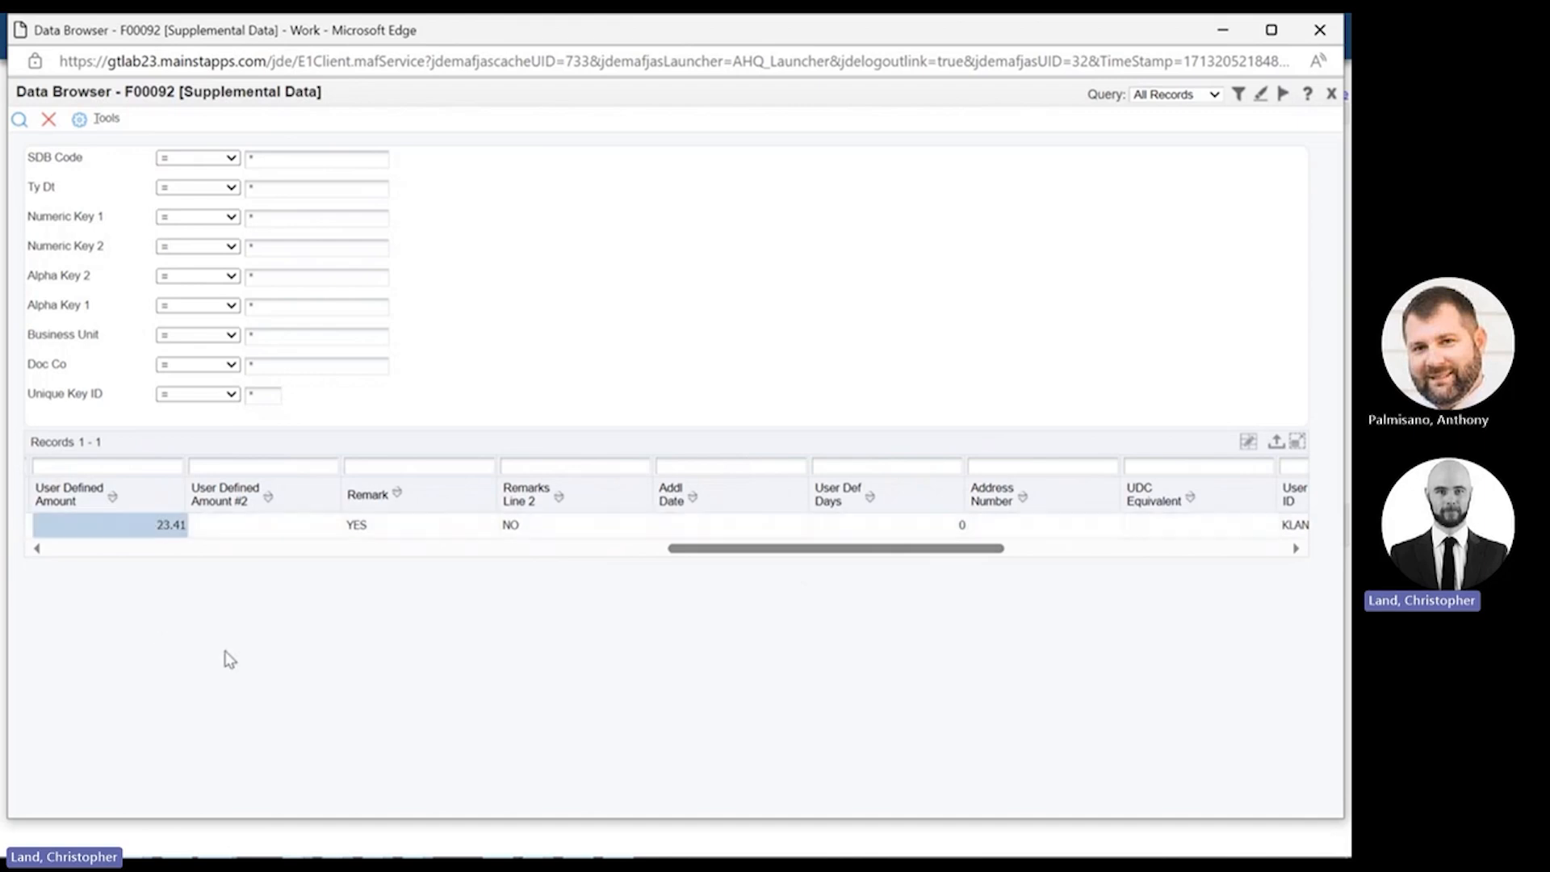
left_click(379, 523)
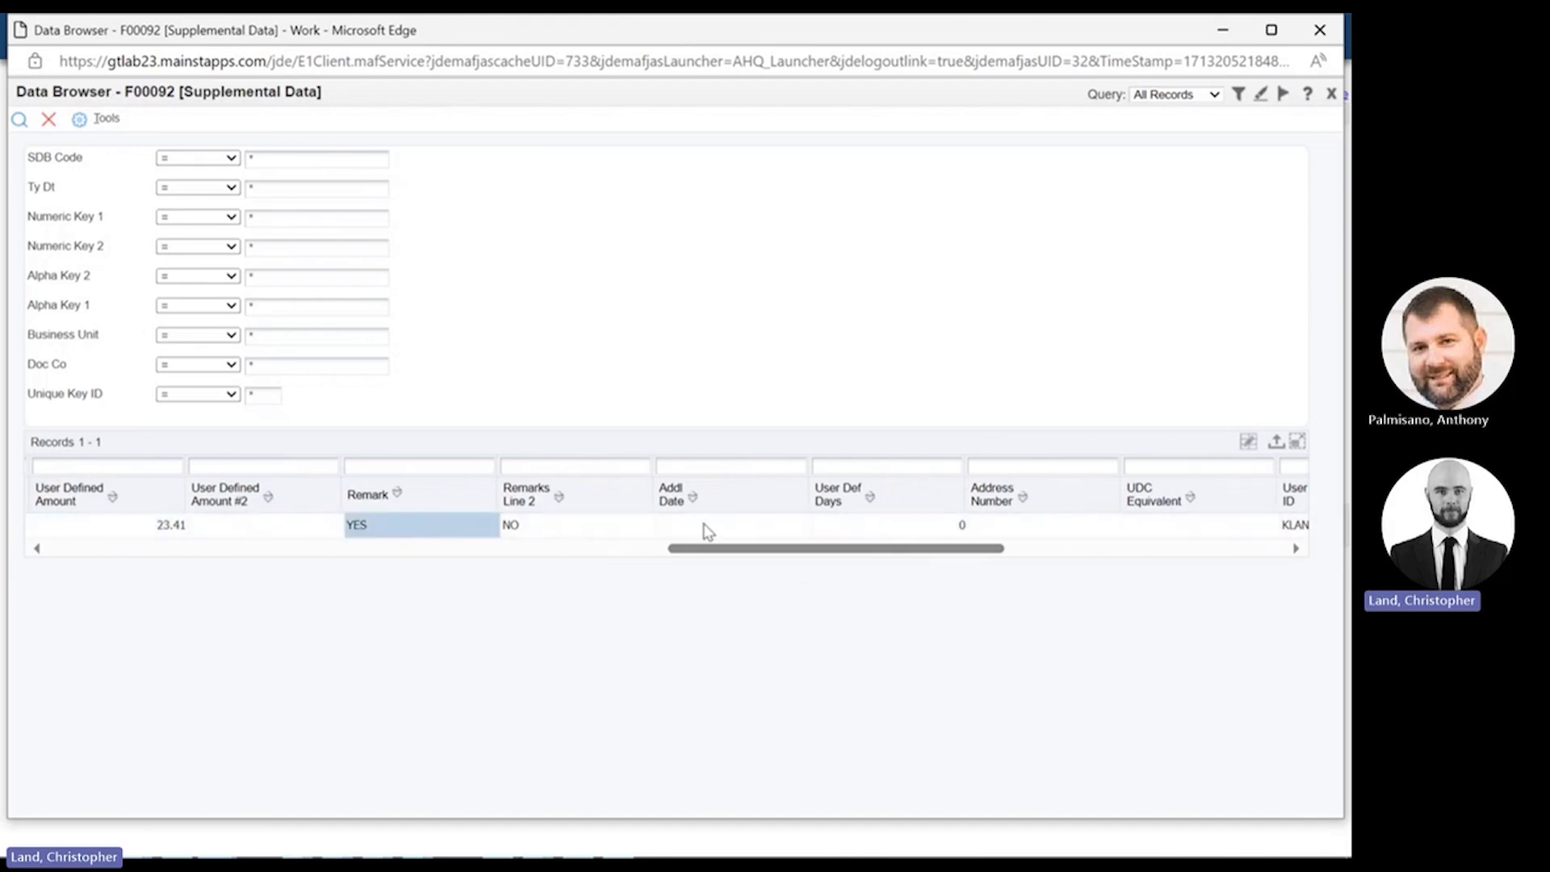
left_click(598, 526)
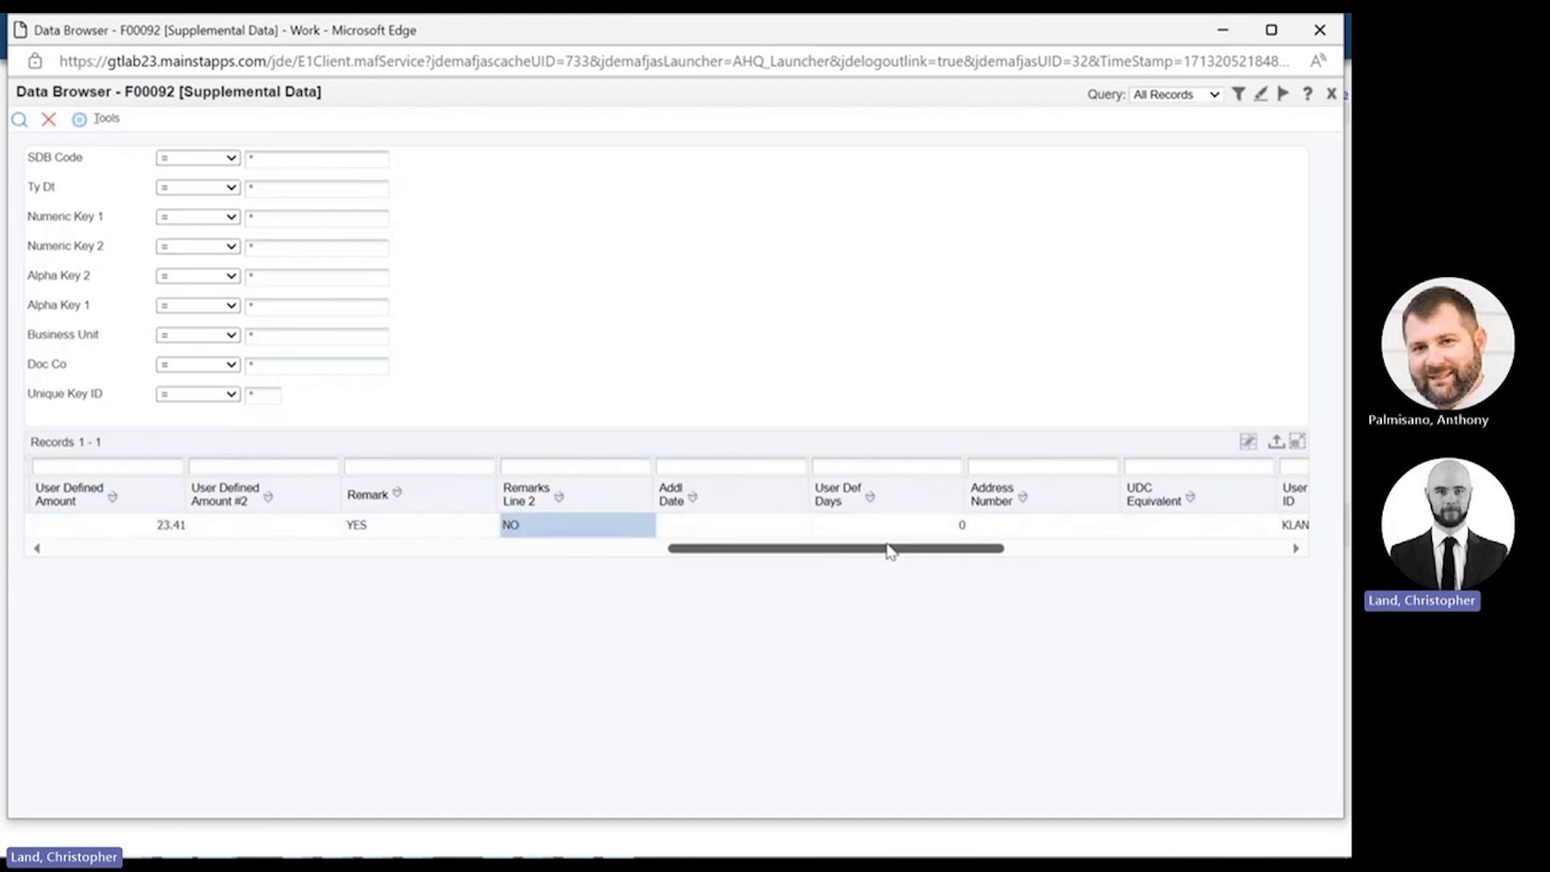
left_click_drag(885, 548, 1176, 533)
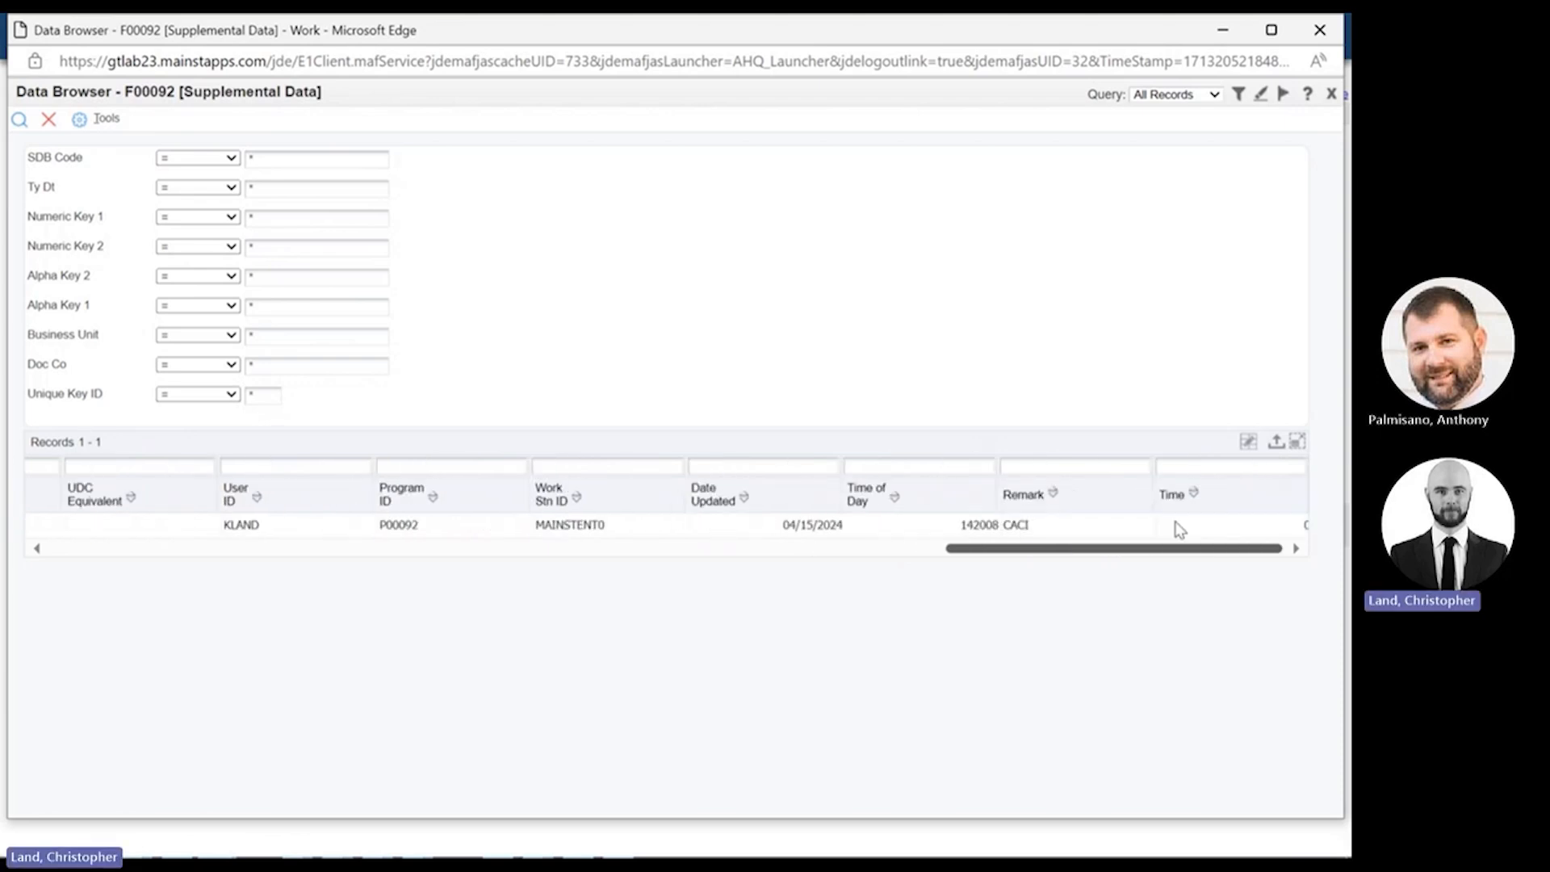
left_click(1067, 525)
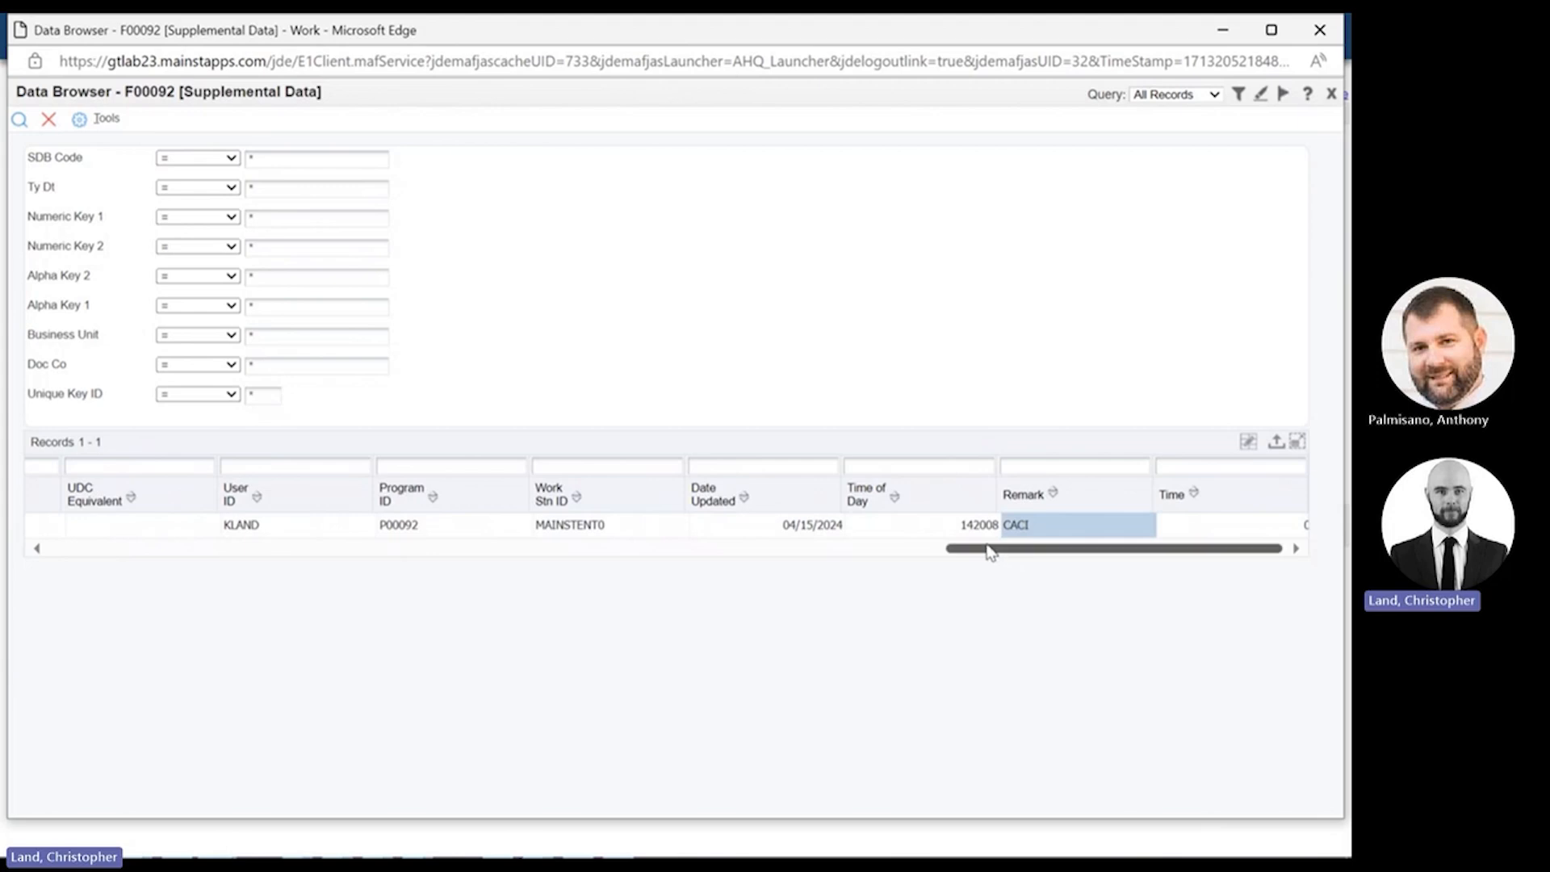
left_click_drag(993, 548, 2, 621)
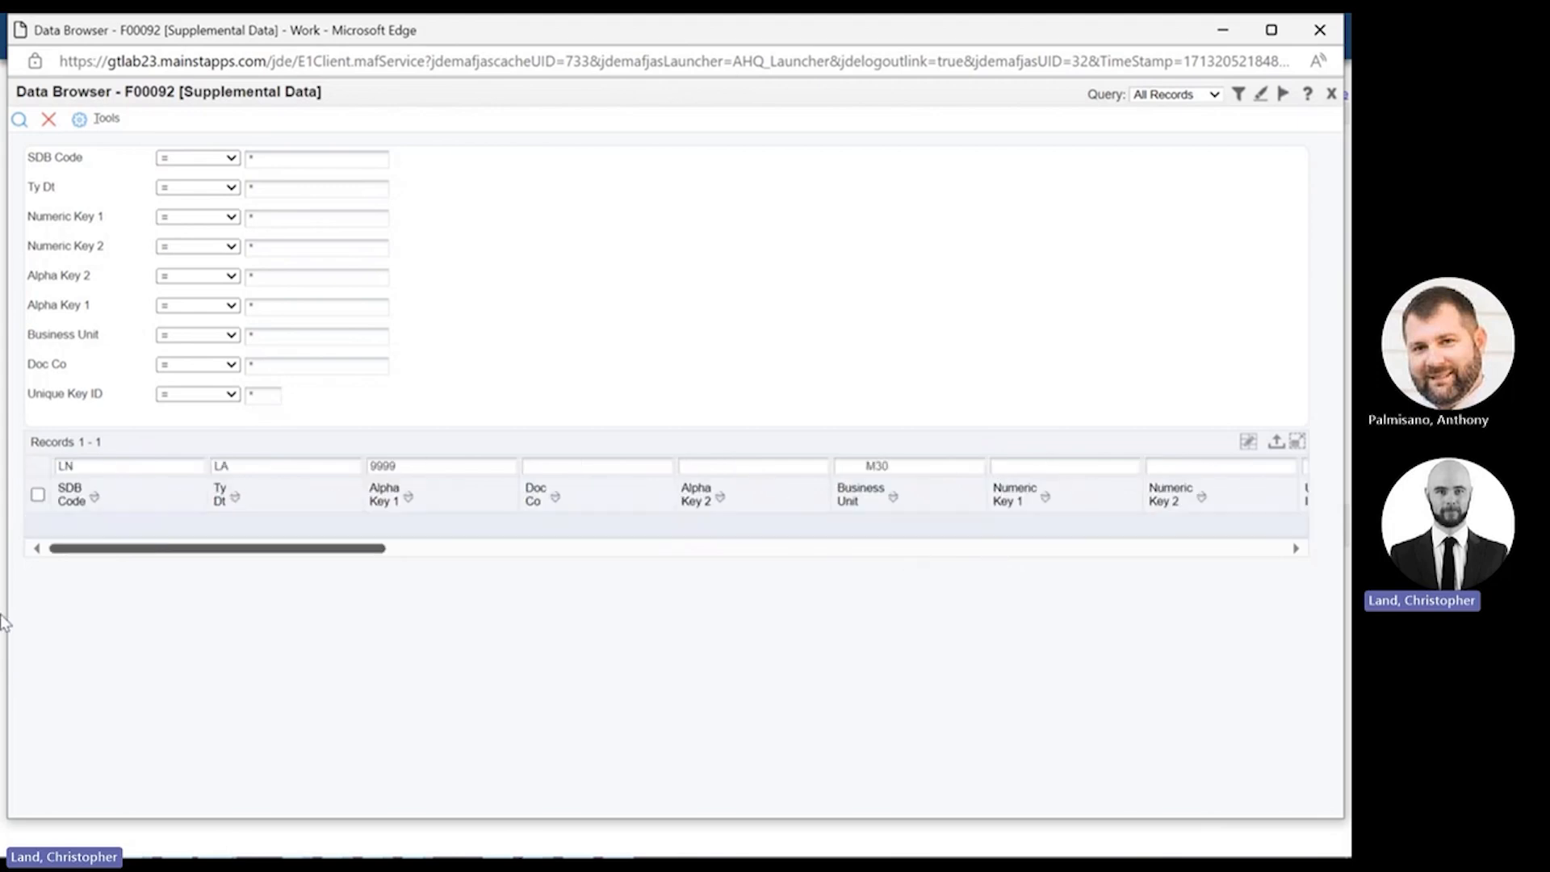
left_click(1317, 31)
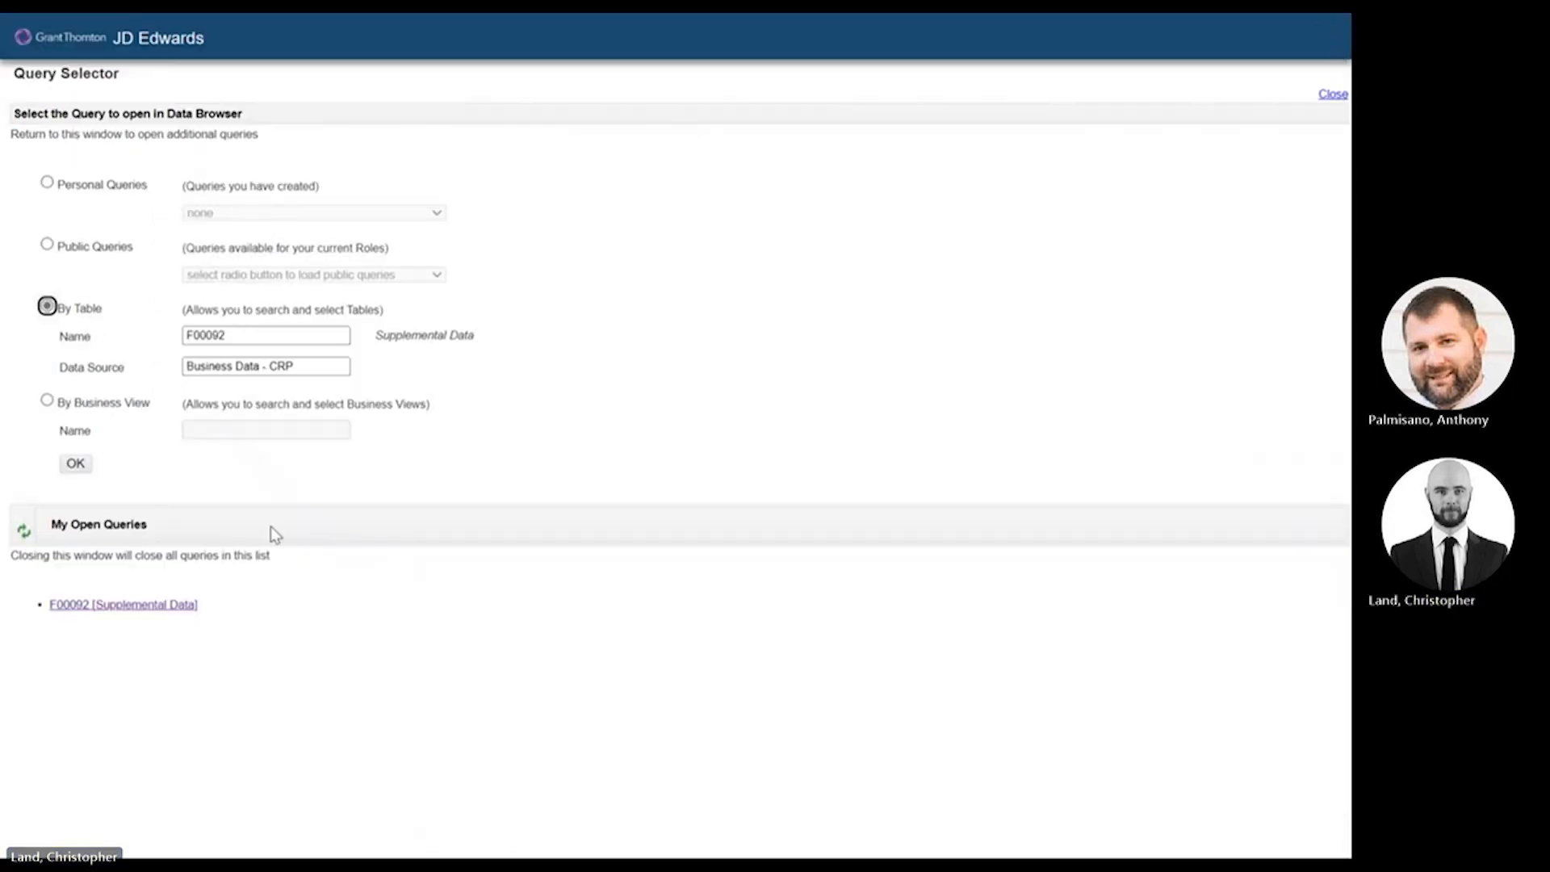
left_click(1333, 18)
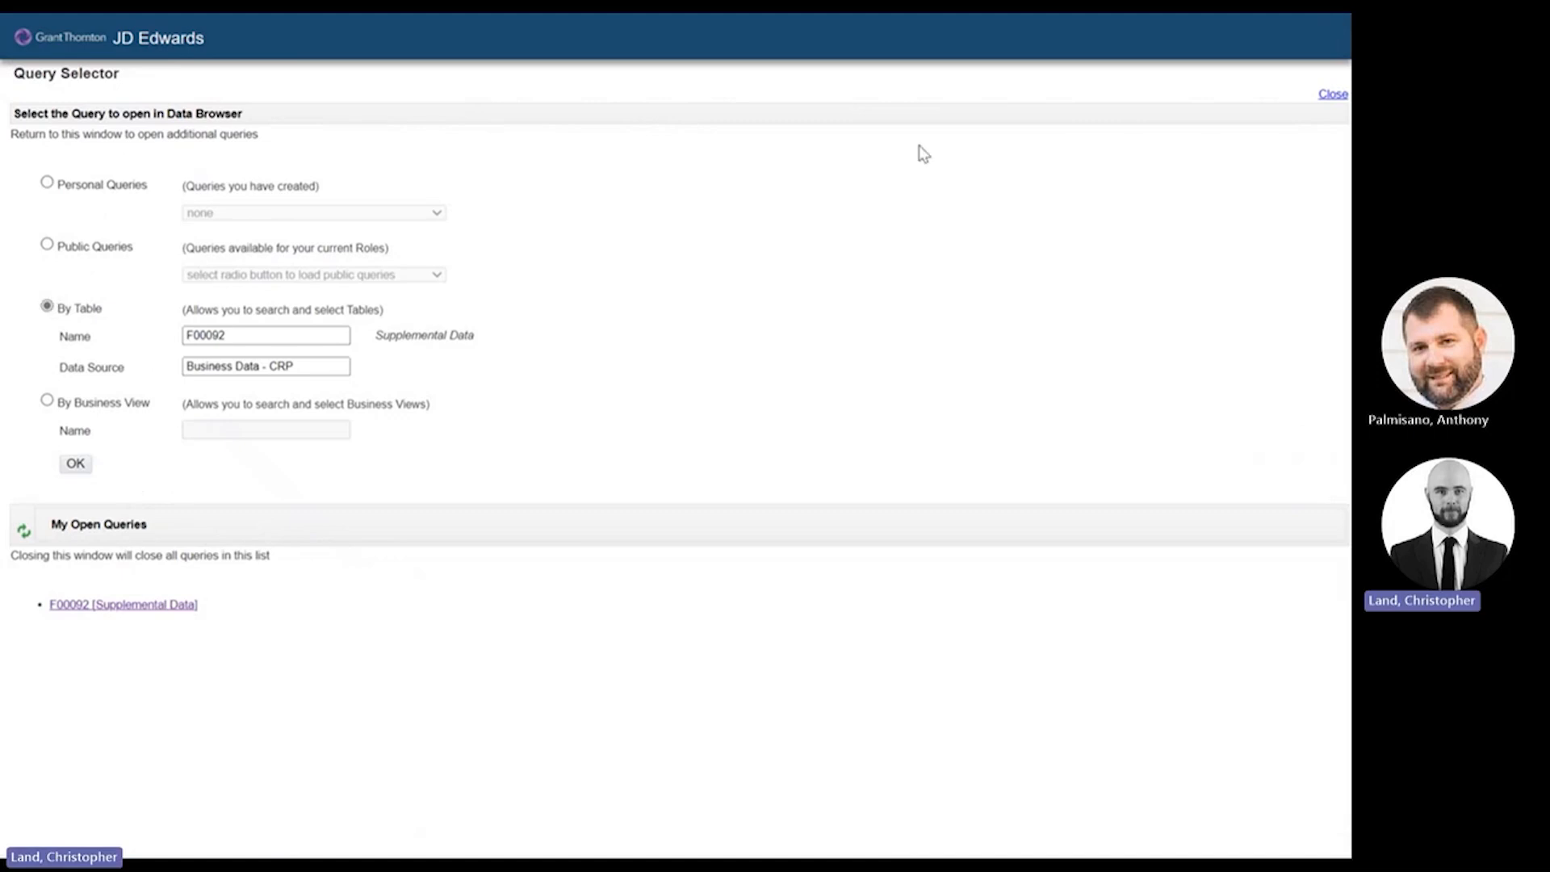